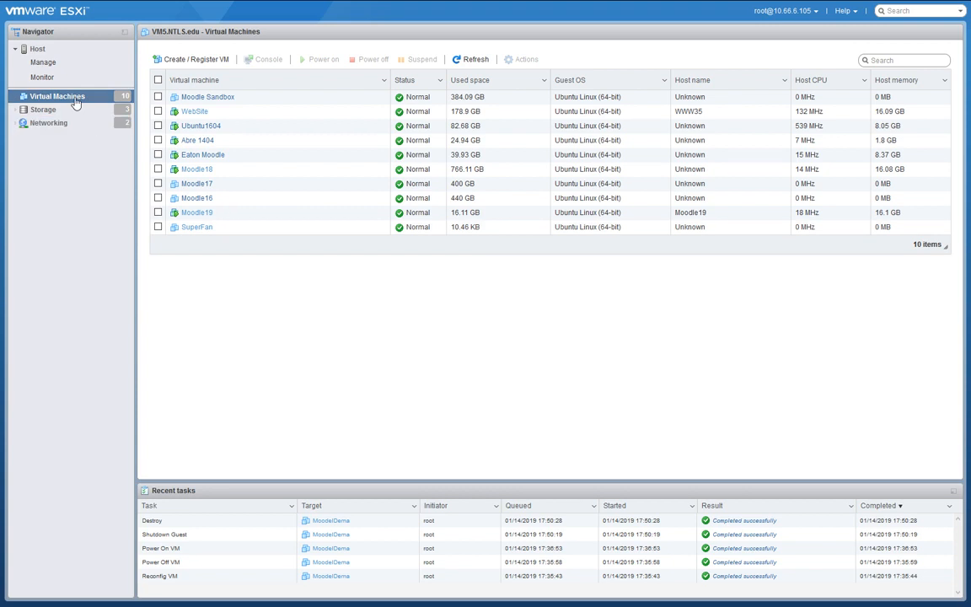
# Start a new virtual machine and name it MoodleDemo.
pyautogui.click(191, 59)
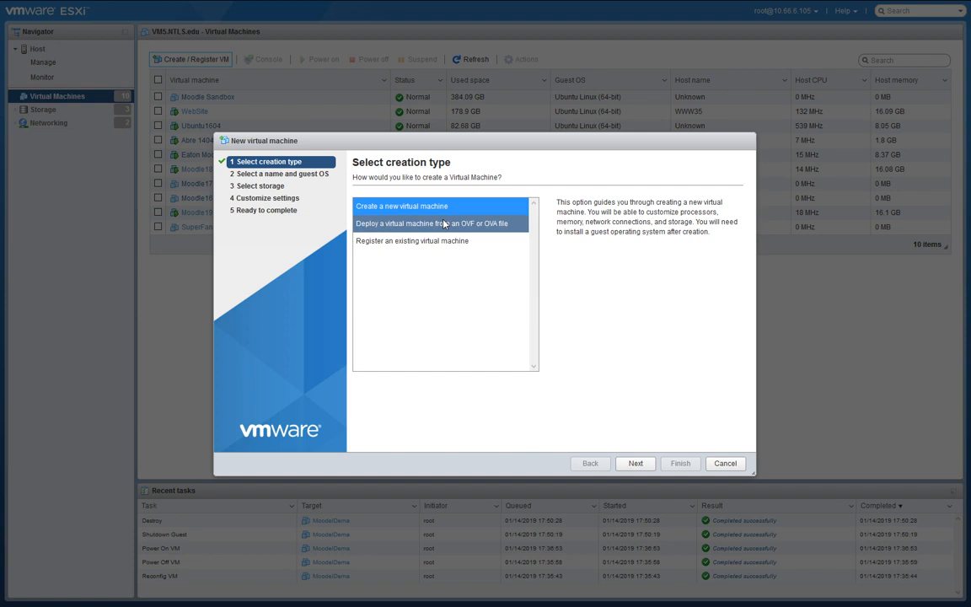
pyautogui.click(637, 464)
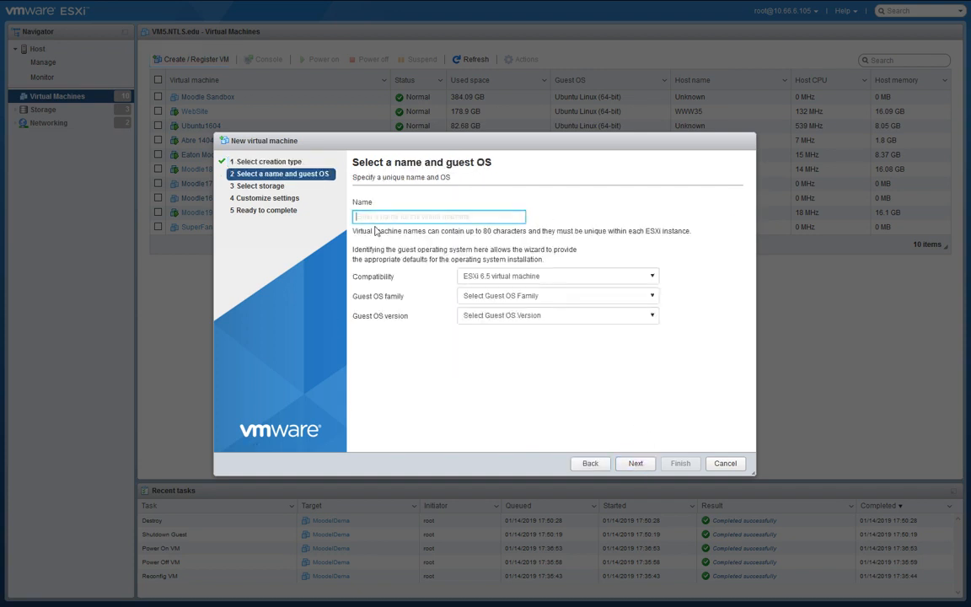
pyautogui.write('Moodler')
pyautogui.press('BackSpace')
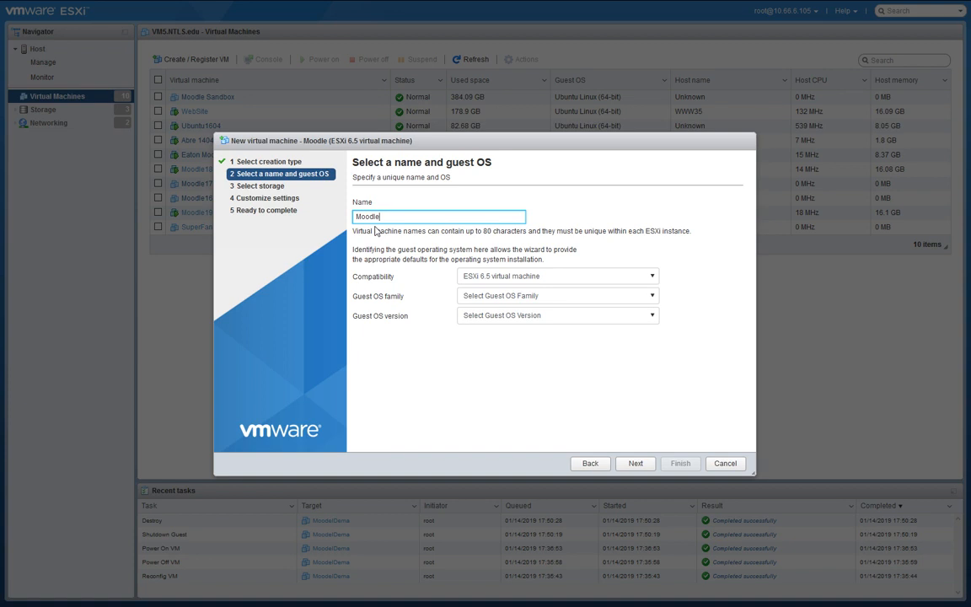
pyautogui.write('Demo')
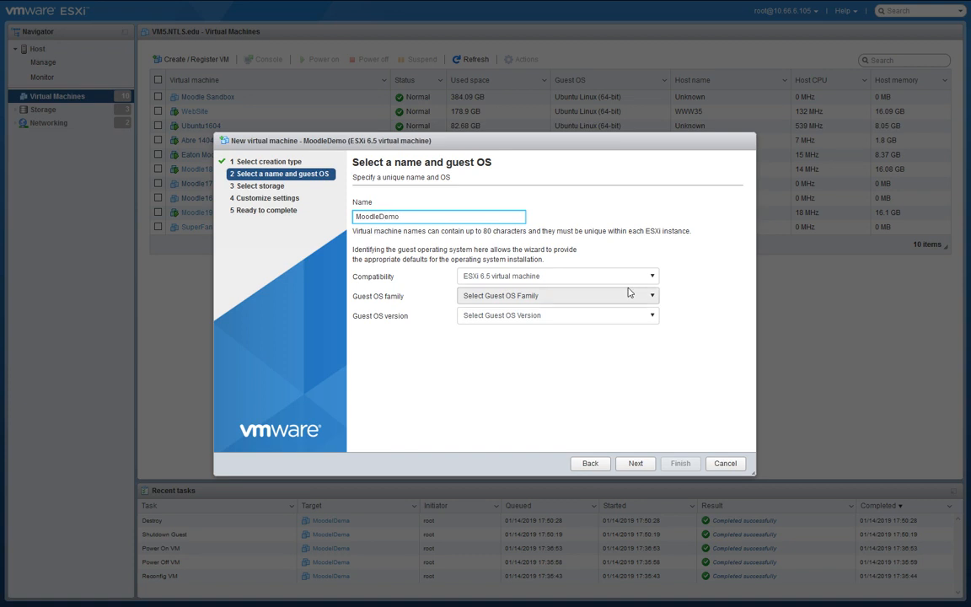
# Set the guest OS to Linux, Ubuntu Linux (64-bit).
pyautogui.click(556, 296)
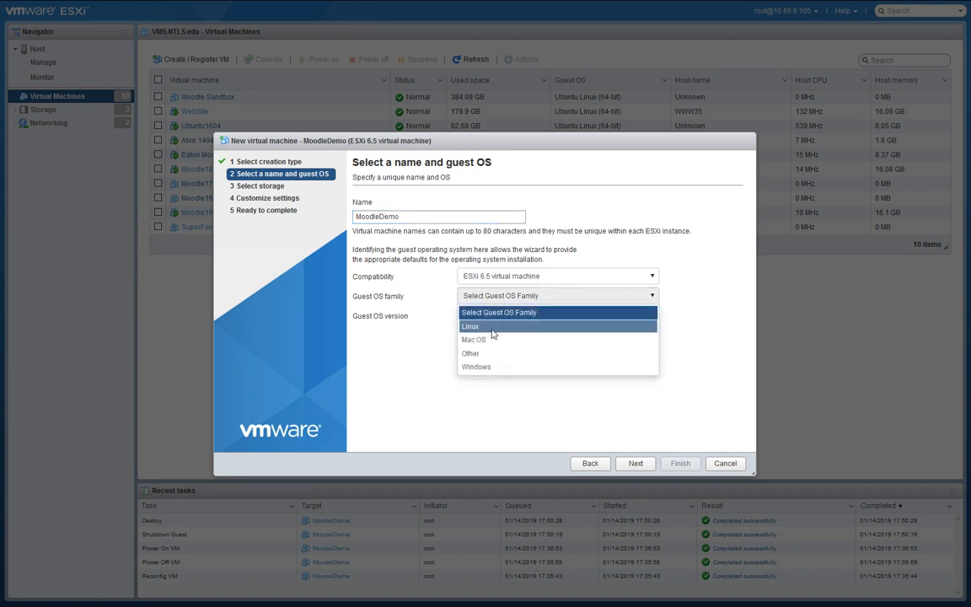
pyautogui.click(492, 327)
pyautogui.click(532, 317)
pyautogui.scroll(-15, 618, 392)
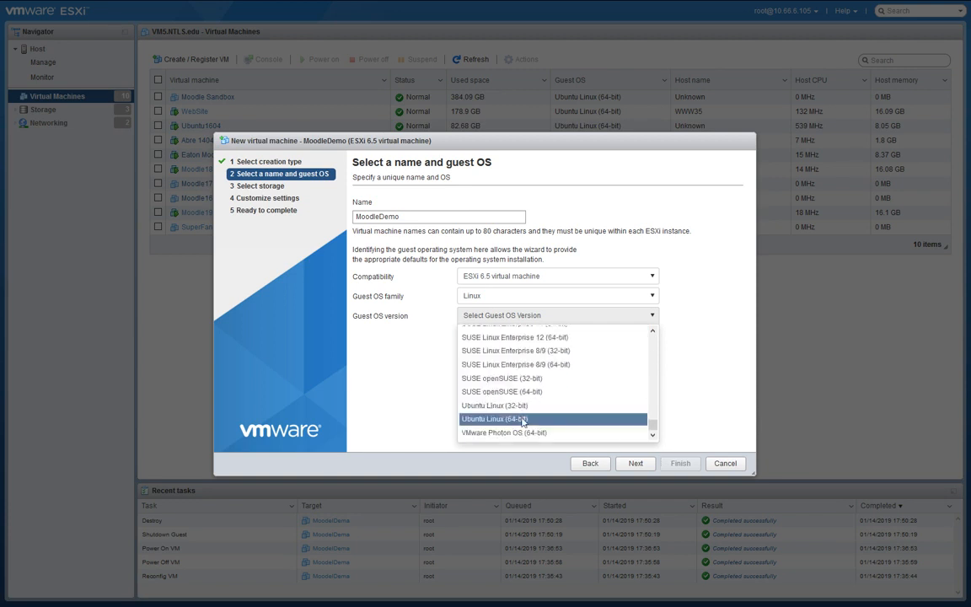
pyautogui.click(591, 419)
# Store the VM on the SSD2 2TB Samsung datastore.
pyautogui.click(636, 465)
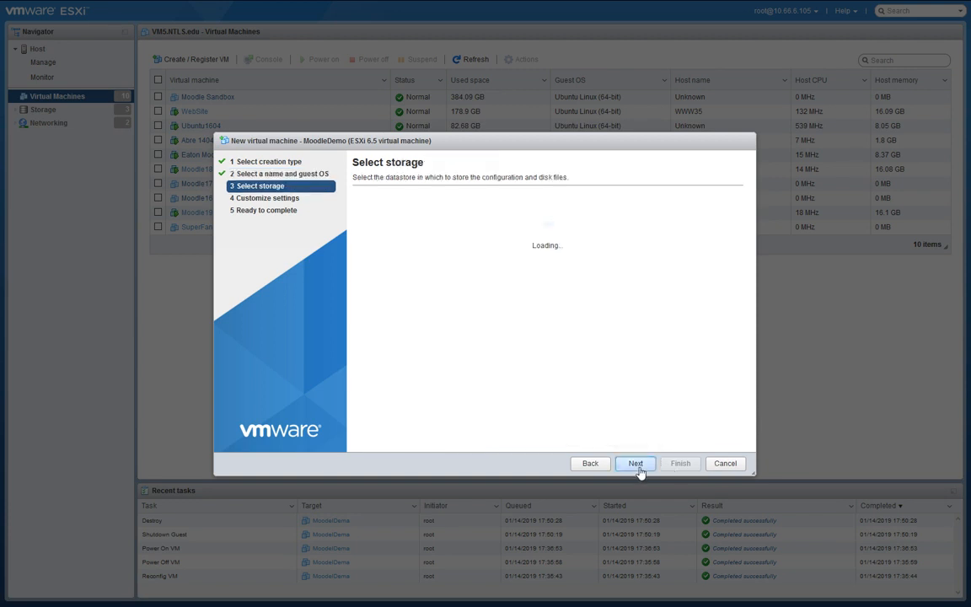
pyautogui.click(401, 263)
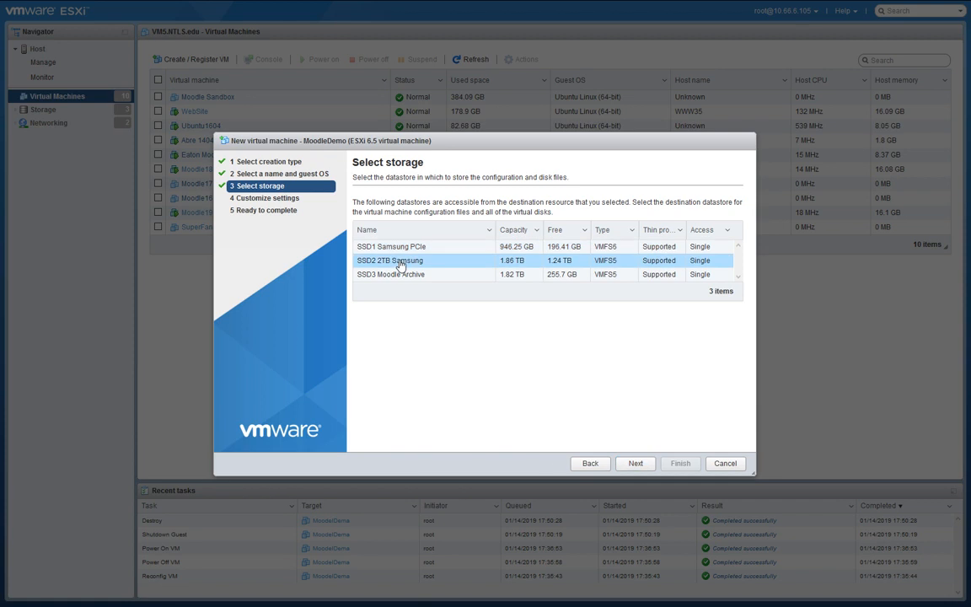
pyautogui.click(639, 465)
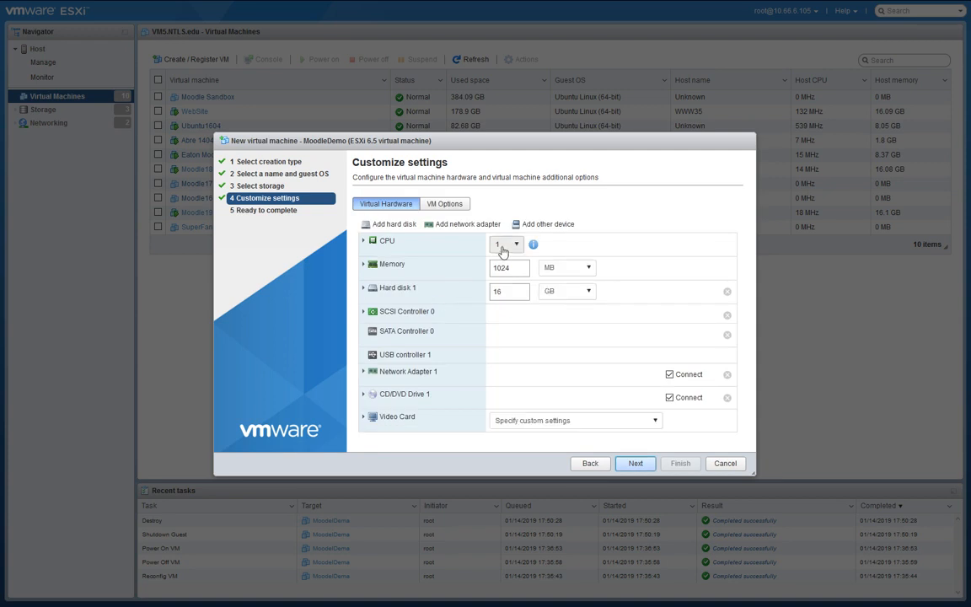
# Set CPU to 3, memory to 16000 MB and Hard disk 1 to 100 GB.
pyautogui.click(503, 247)
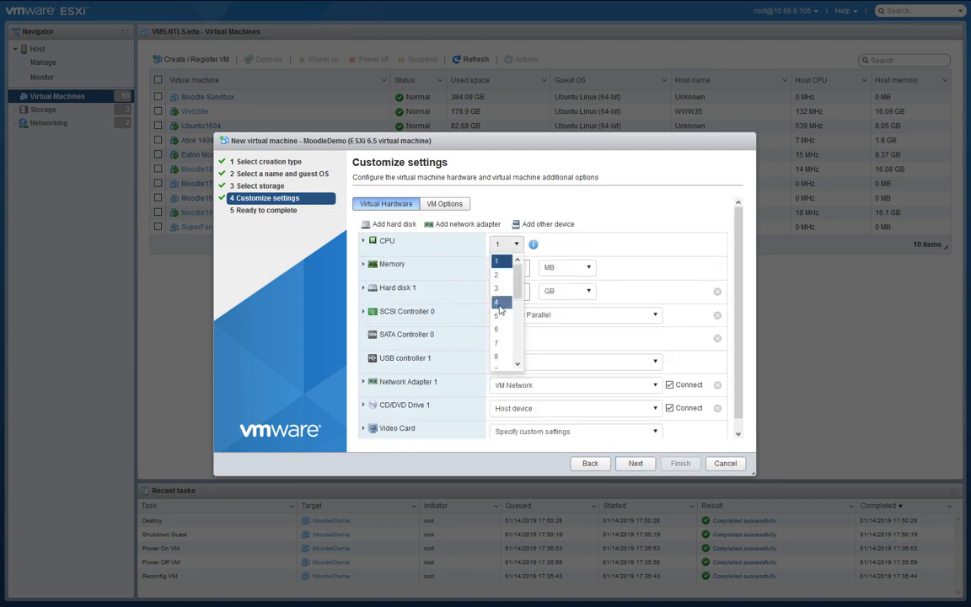
pyautogui.scroll(-4, 504, 329)
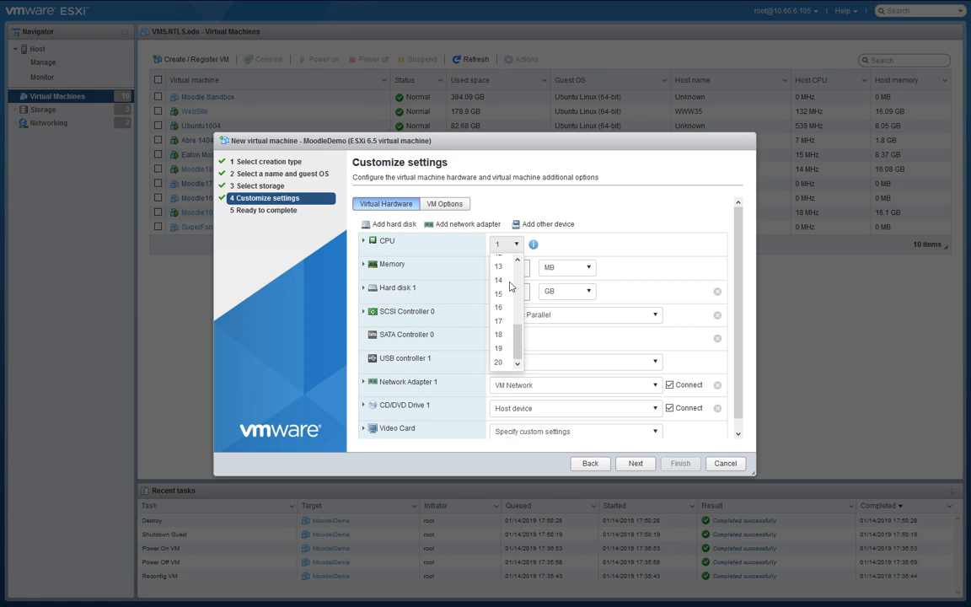
pyautogui.scroll(4, 506, 337)
pyautogui.click(496, 290)
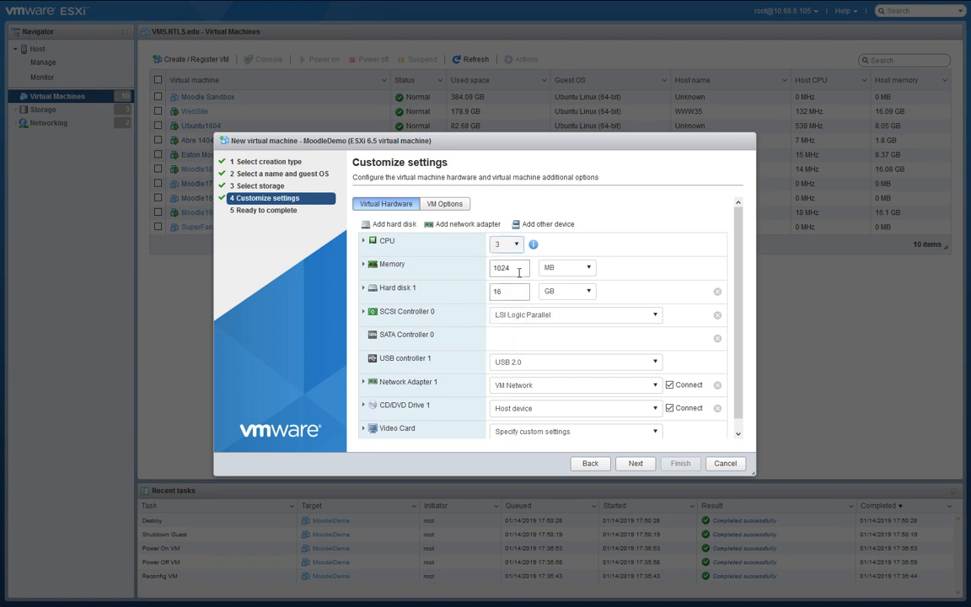
pyautogui.press('Tab')
pyautogui.write('16000')
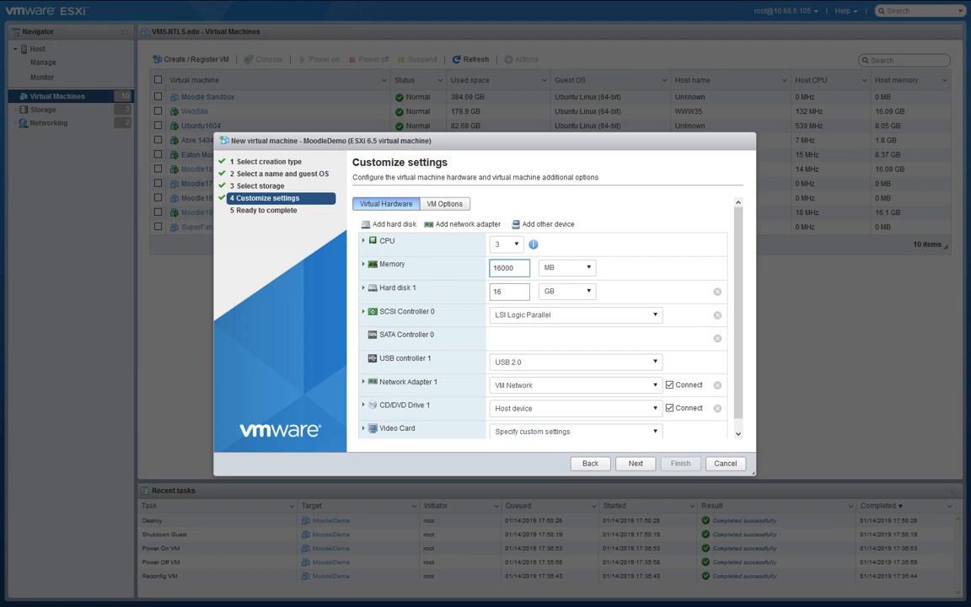
pyautogui.doubleClick(510, 290)
pyautogui.write('1')
pyautogui.click(745, 343)
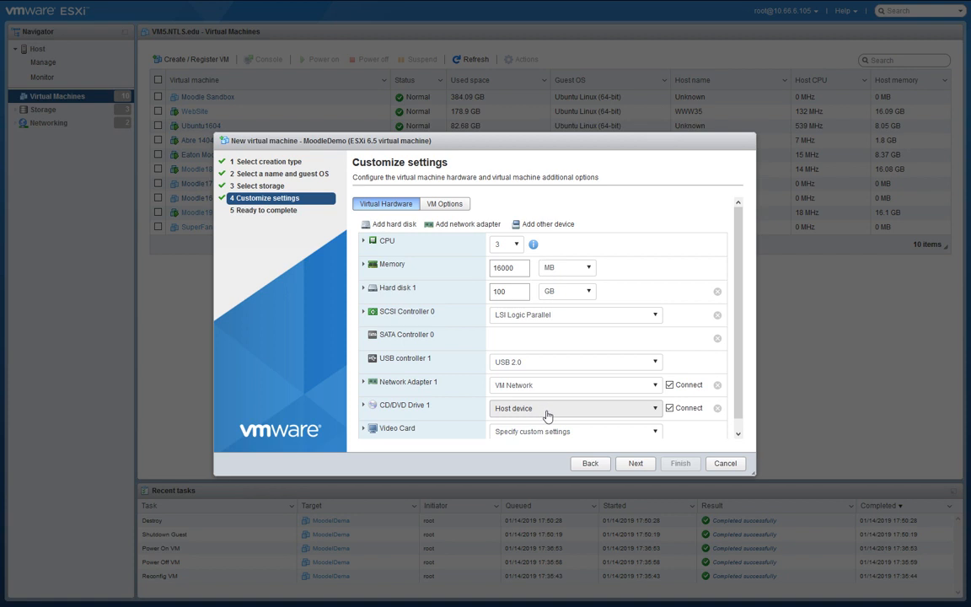
# Point CD/DVD Drive 1 at the datastore ISO ubuntu-16.04.4-desktop-amd64.iso in SSD2's ISOs folder.
pyautogui.click(615, 408)
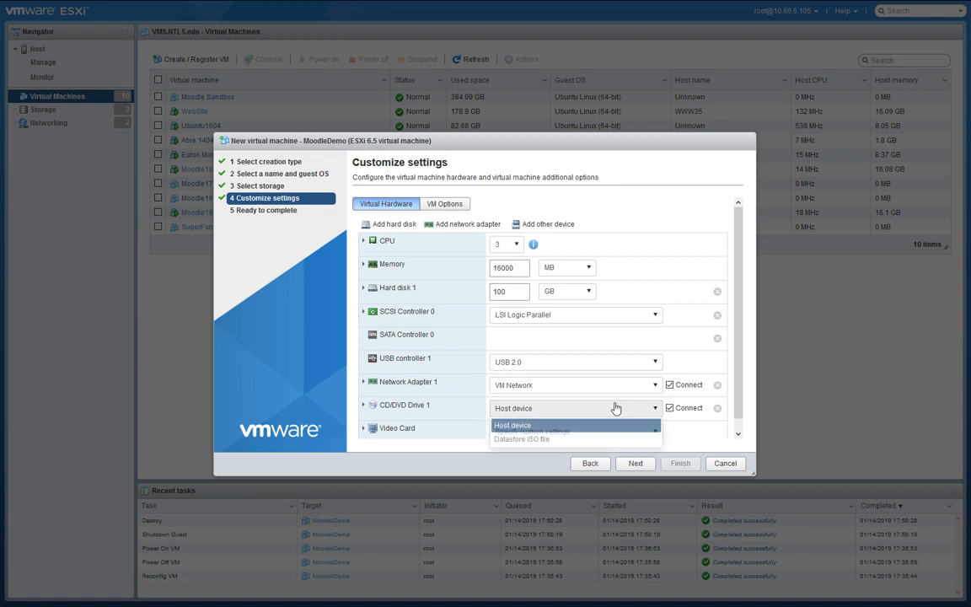
pyautogui.click(540, 439)
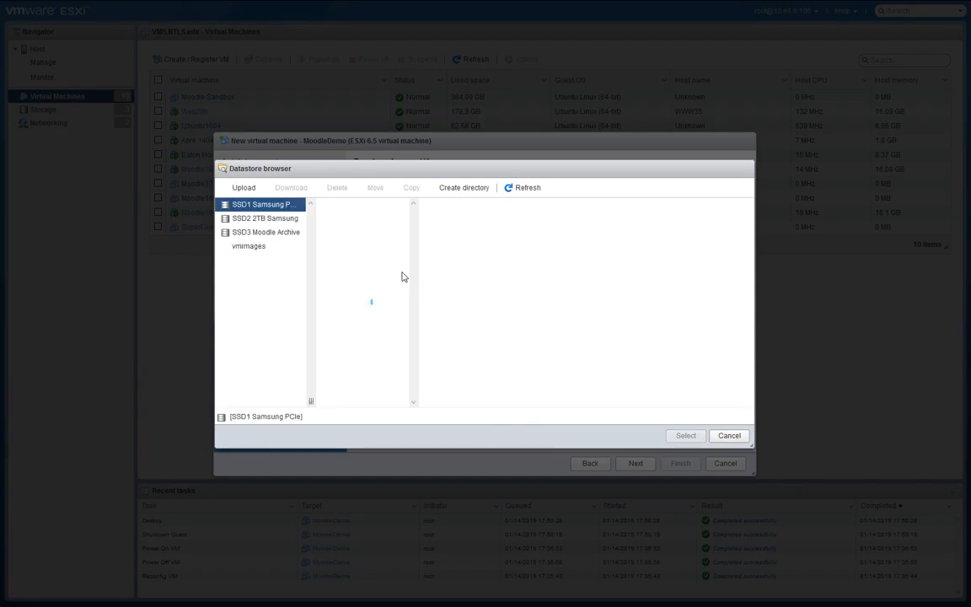
pyautogui.click(269, 218)
pyautogui.click(343, 247)
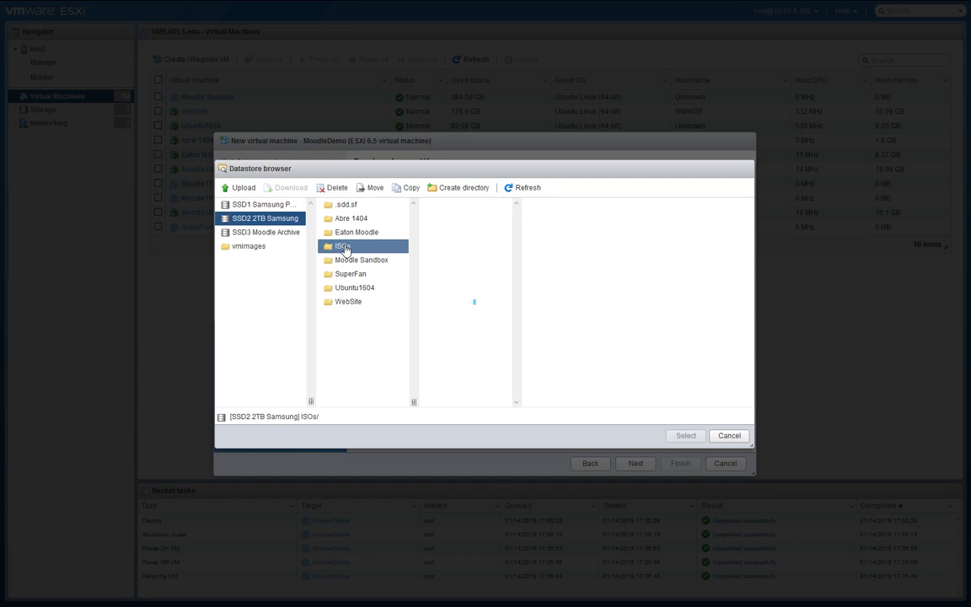
pyautogui.click(487, 248)
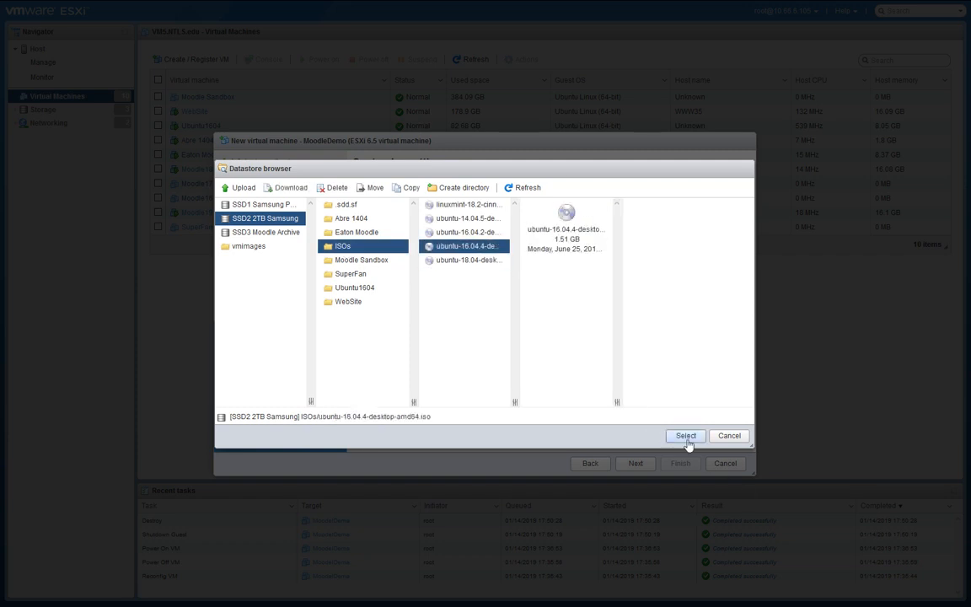
pyautogui.click(687, 440)
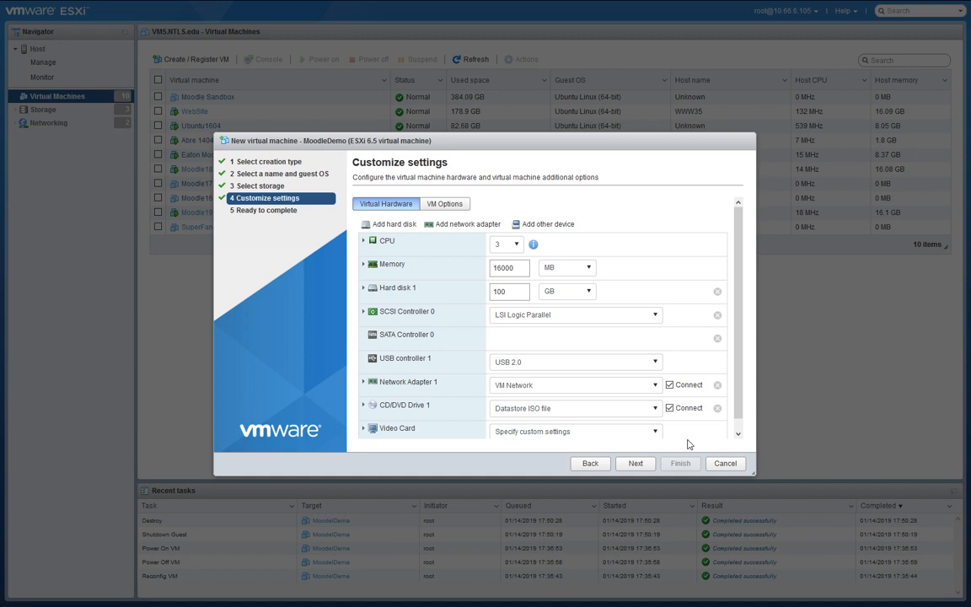
pyautogui.scroll(-1, 737, 423)
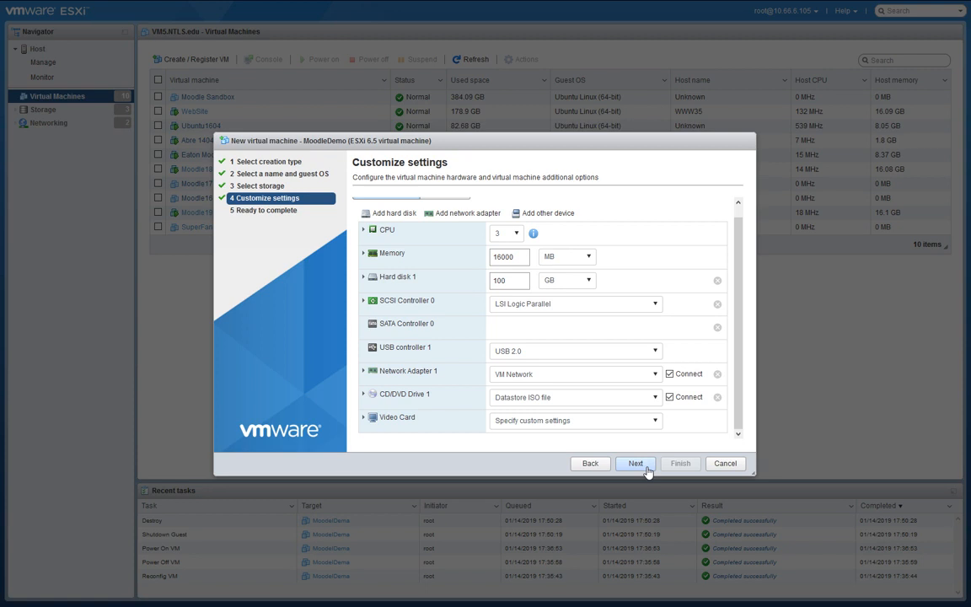
# Enable Force BIOS setup in Boot Options and finish creating MoodleDemo.
pyautogui.scroll(1, 401, 262)
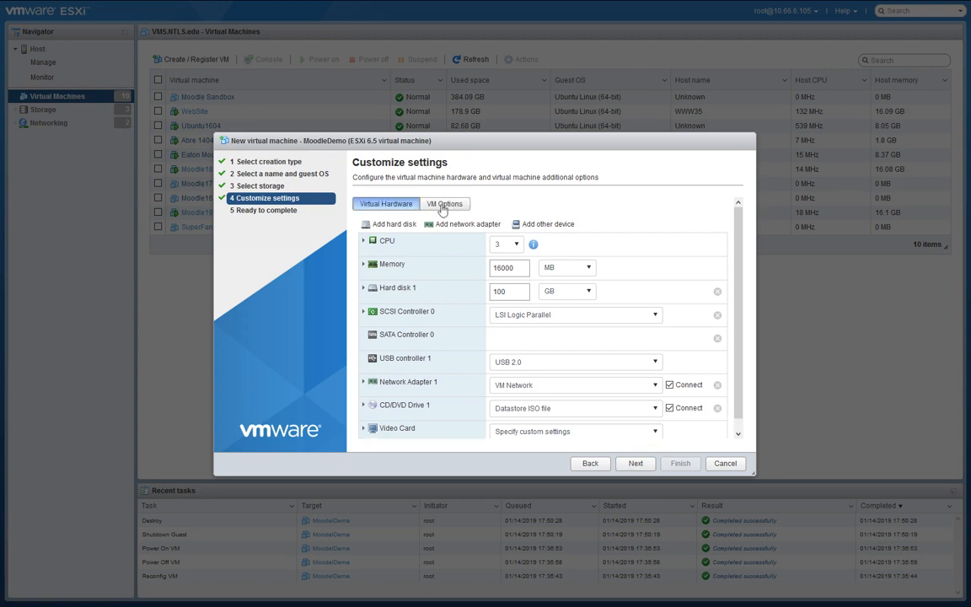
pyautogui.click(443, 206)
pyautogui.click(376, 297)
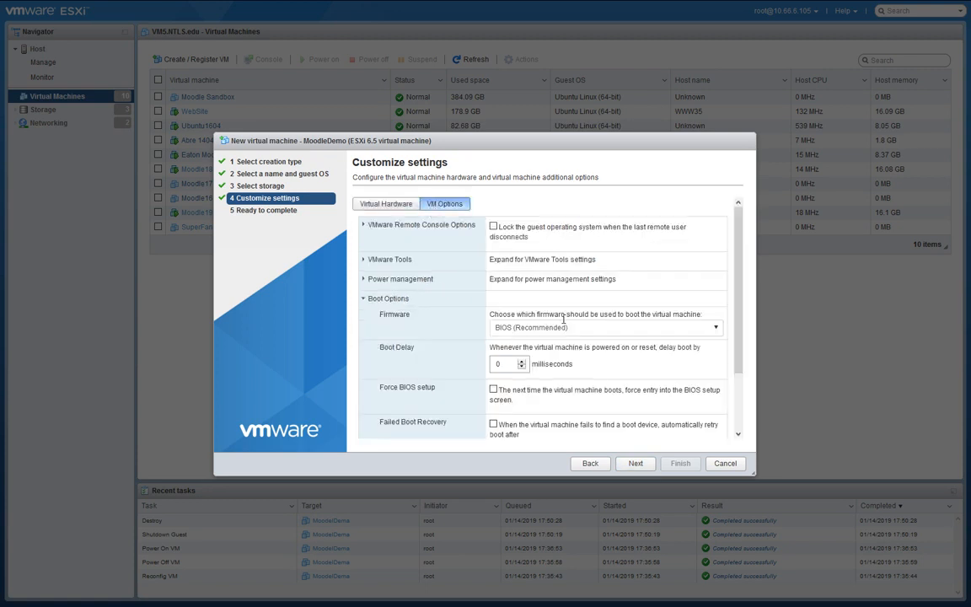
pyautogui.click(493, 390)
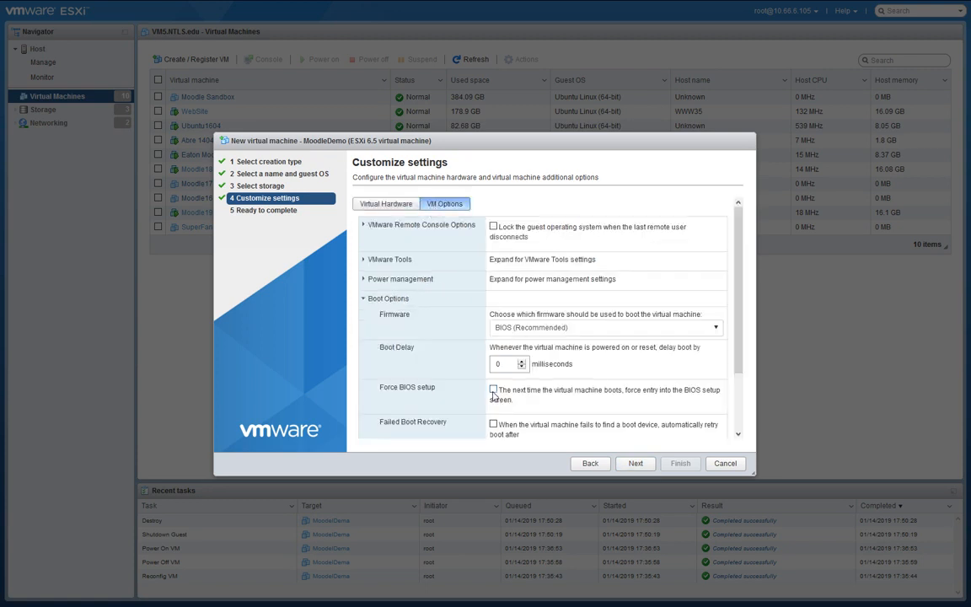
pyautogui.click(639, 464)
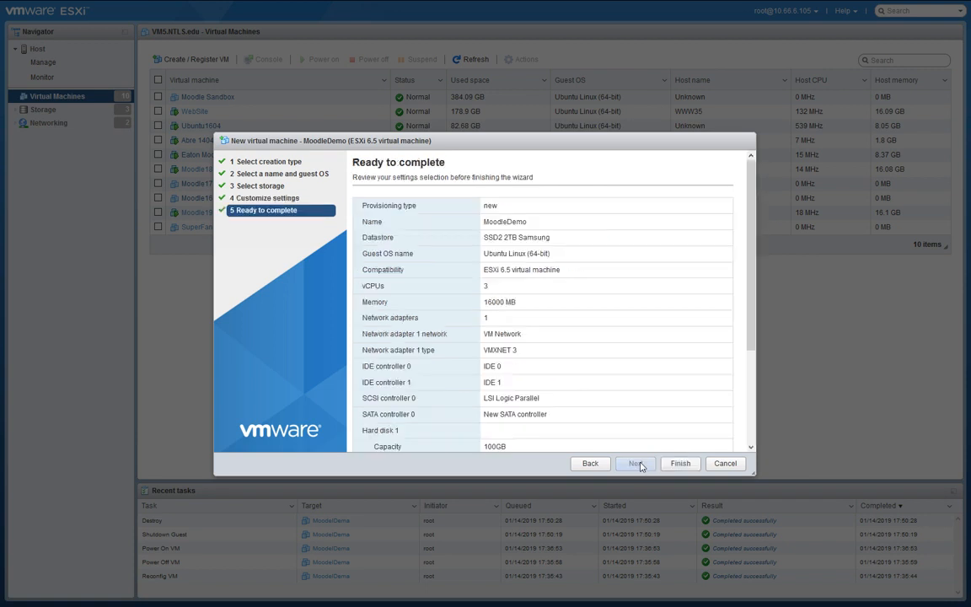
pyautogui.click(682, 466)
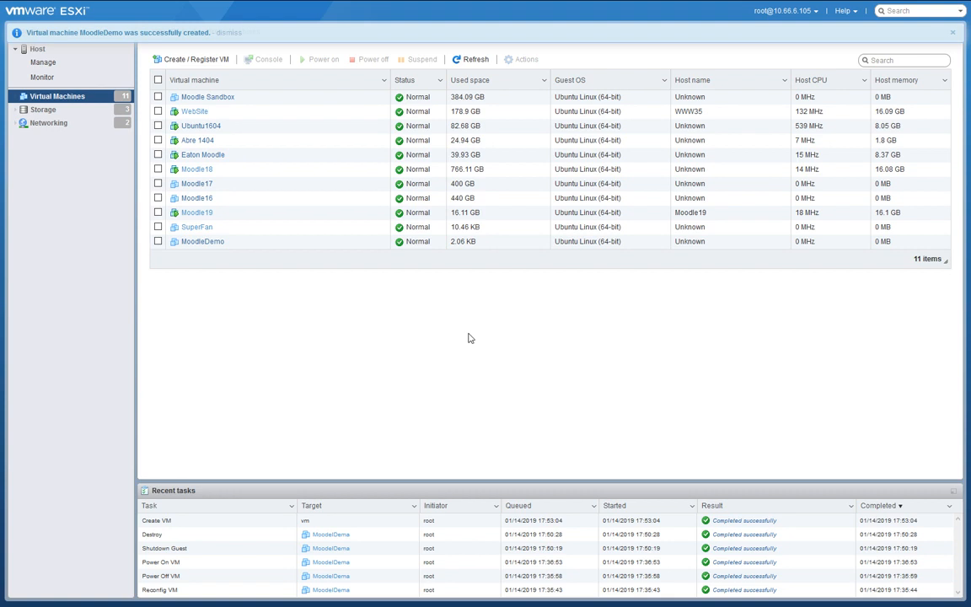
# Open MoodleDemo's console, reloading after the error, to show the PhoenixBIOS setup screen.
pyautogui.click(199, 242)
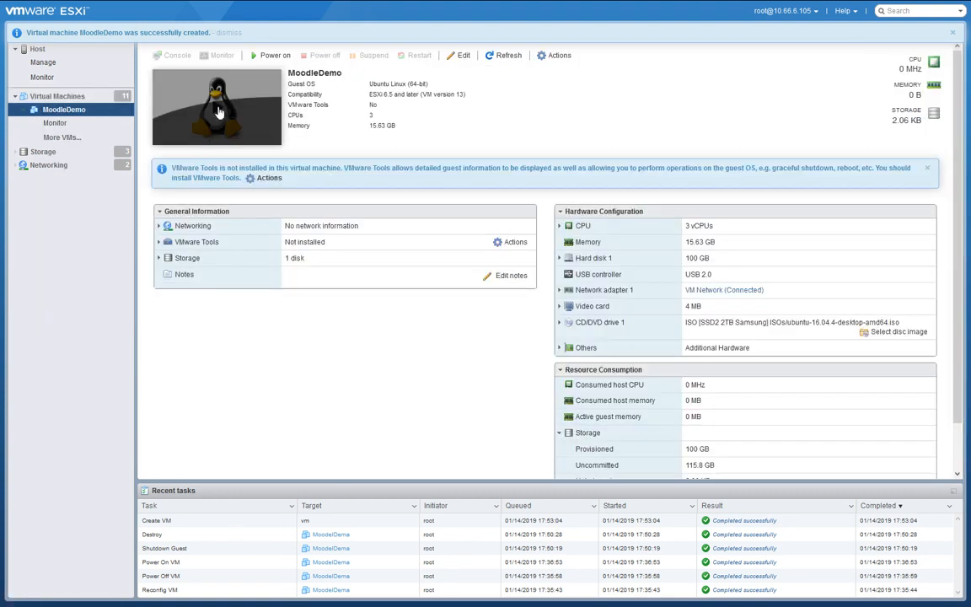
pyautogui.click(197, 99)
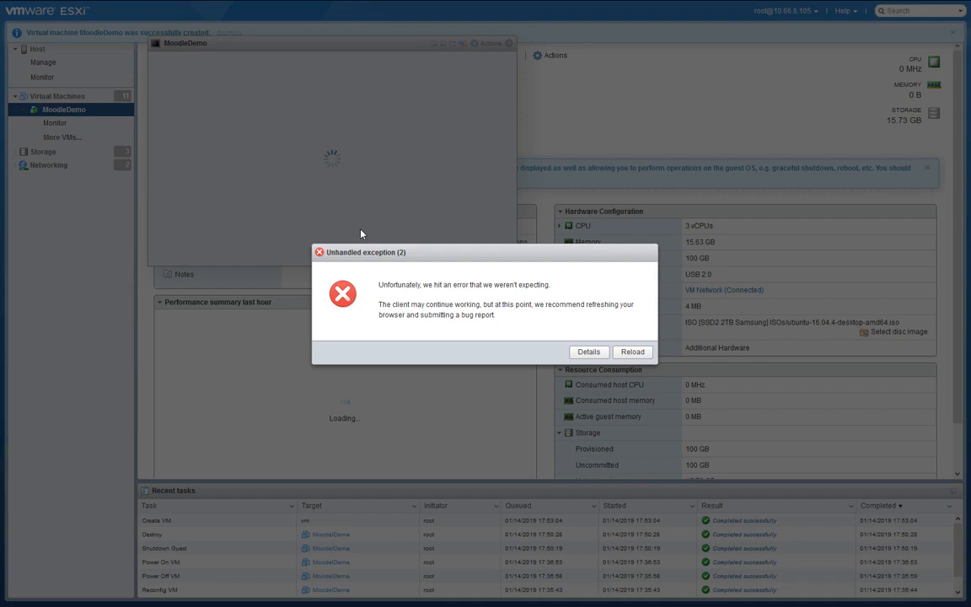
pyautogui.click(627, 357)
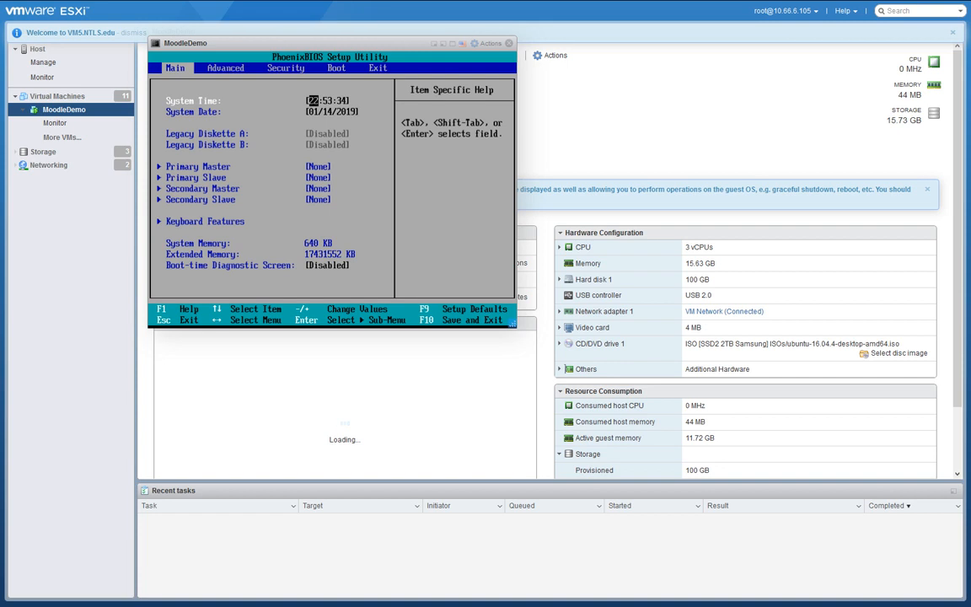
# In the PhoenixBIOS Boot order, put Hard Drive above CD-ROM Drive and save and exit.
pyautogui.press('Right')
pyautogui.press('Right')
pyautogui.press('Right')
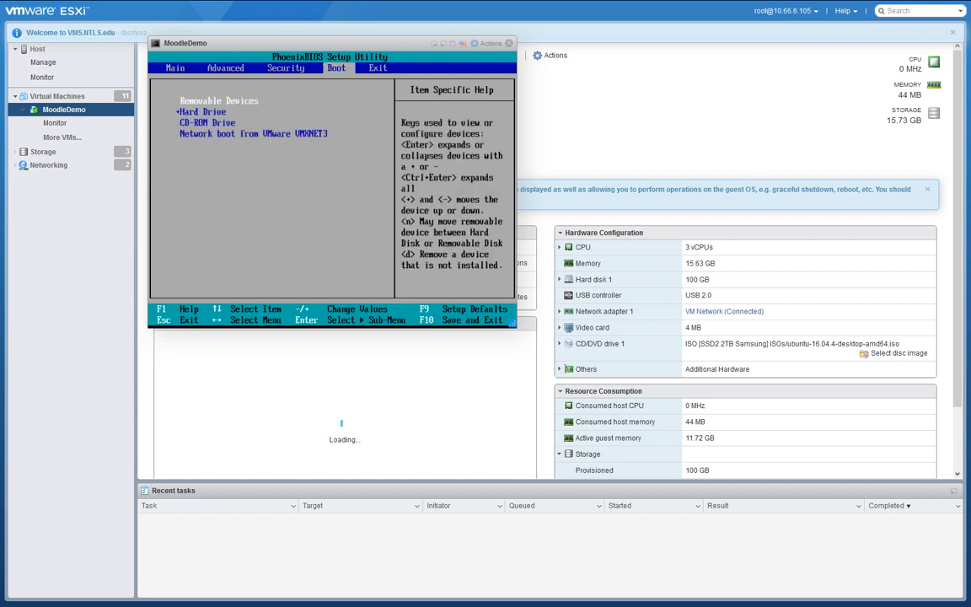
pyautogui.press('-')
pyautogui.press('-')
pyautogui.press('-')
pyautogui.press('Up')
pyautogui.press('Up')
pyautogui.press('Up')
pyautogui.press('-')
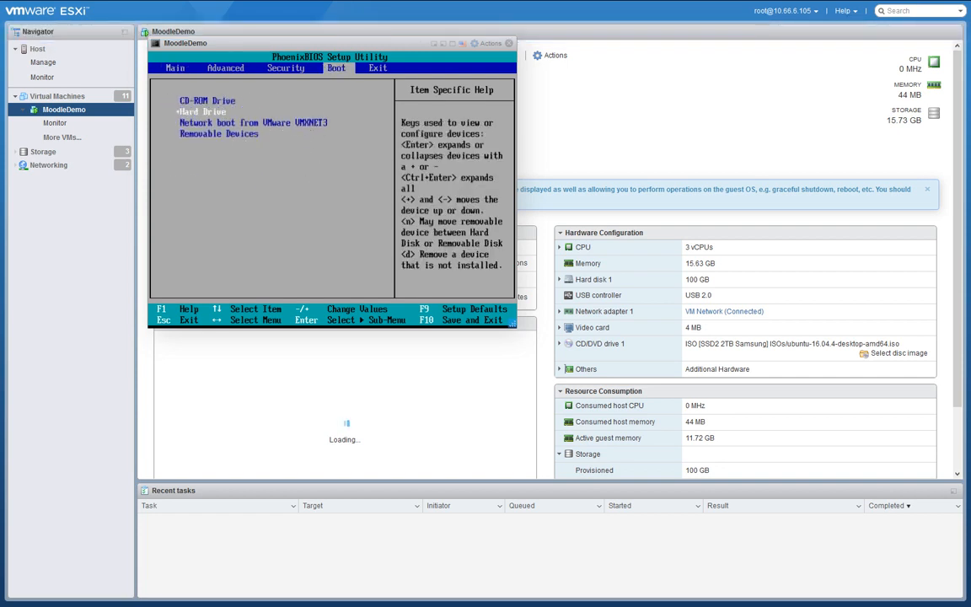
pyautogui.press('F10')
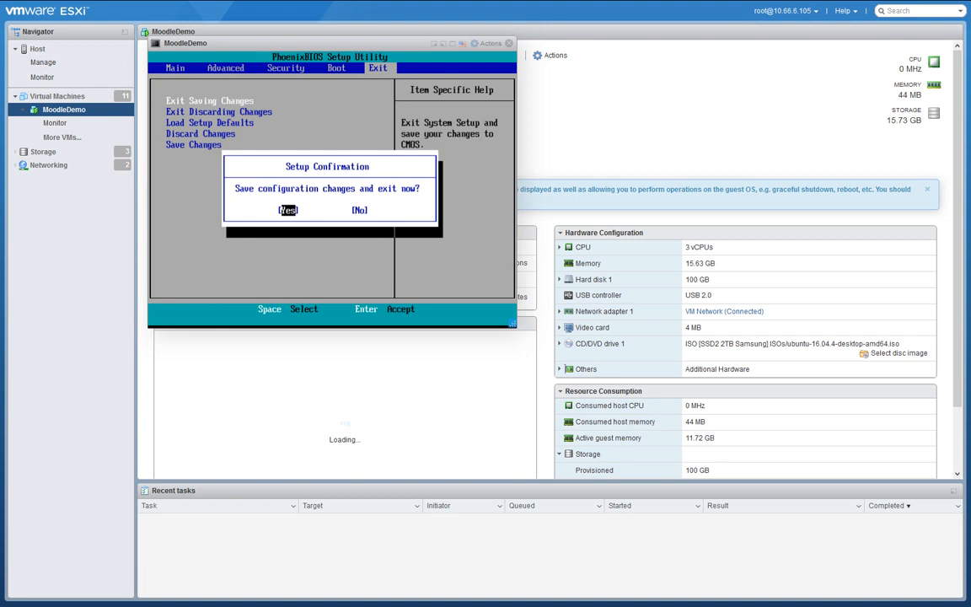
pyautogui.press('Right')
pyautogui.press('Return')
pyautogui.press('Left')
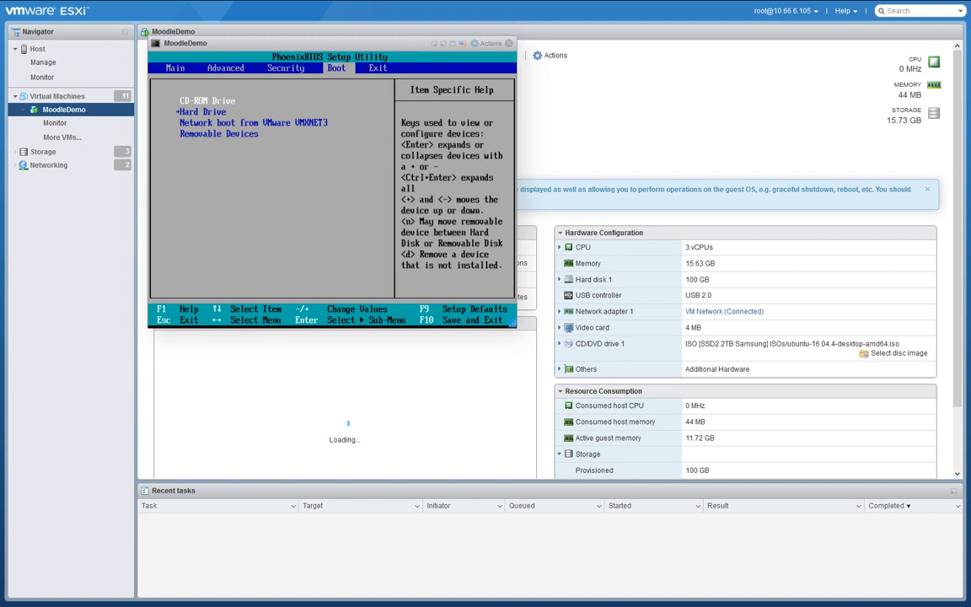
pyautogui.press('+')
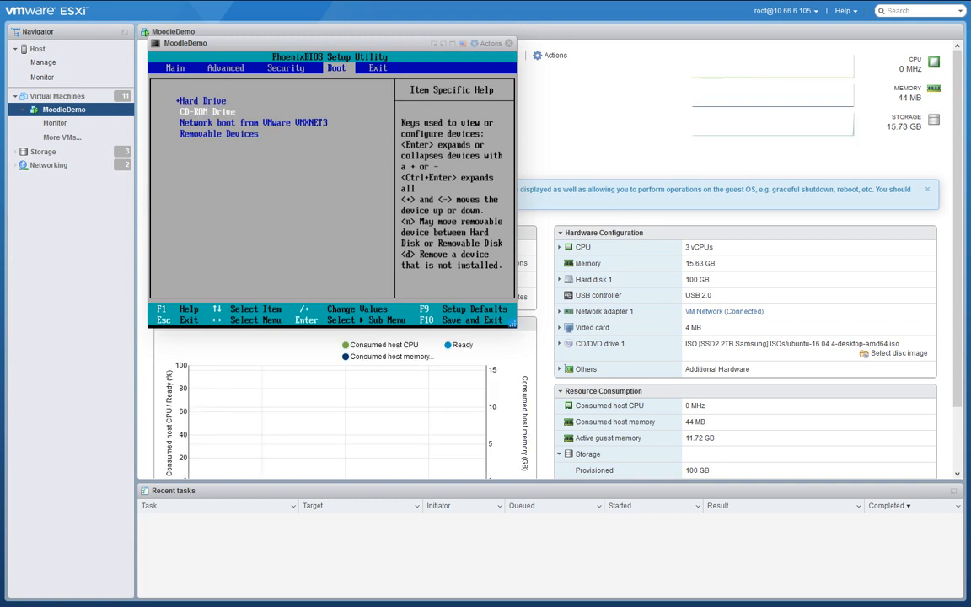
pyautogui.press('Right')
pyautogui.press('Return')
pyautogui.press('Return')
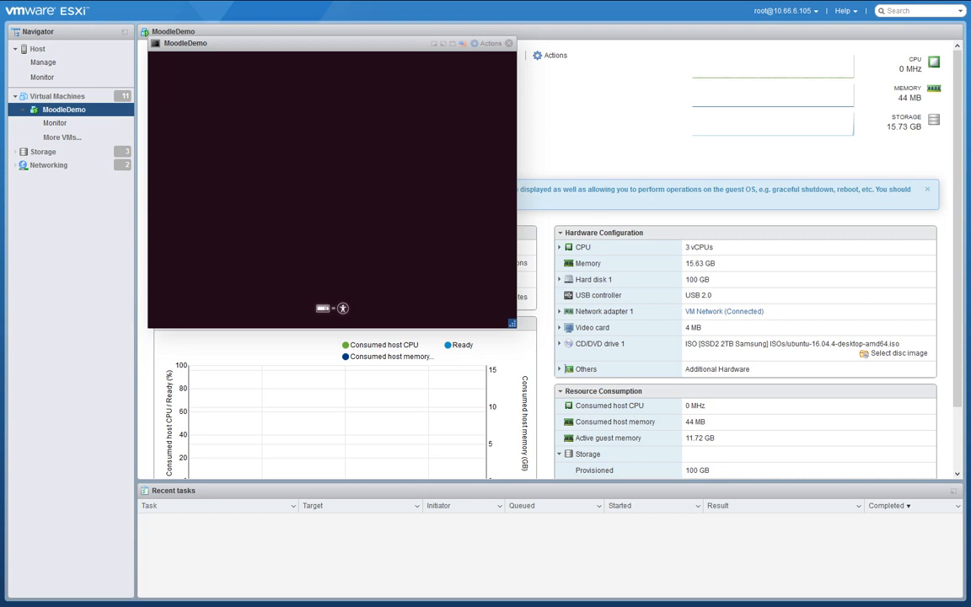
# Choose English as the boot language and select Install Ubuntu.
pyautogui.press('Return')
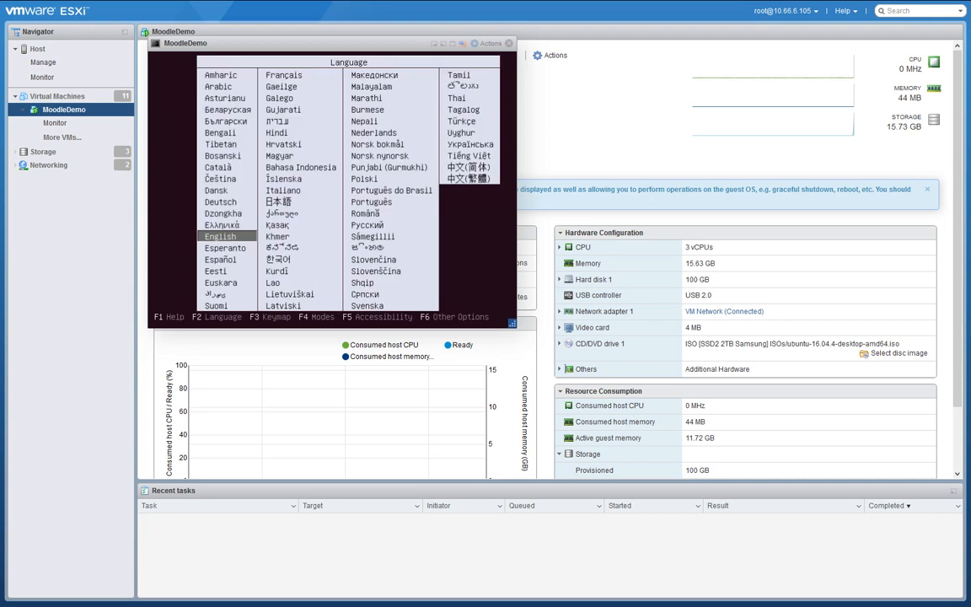
pyautogui.press('Return')
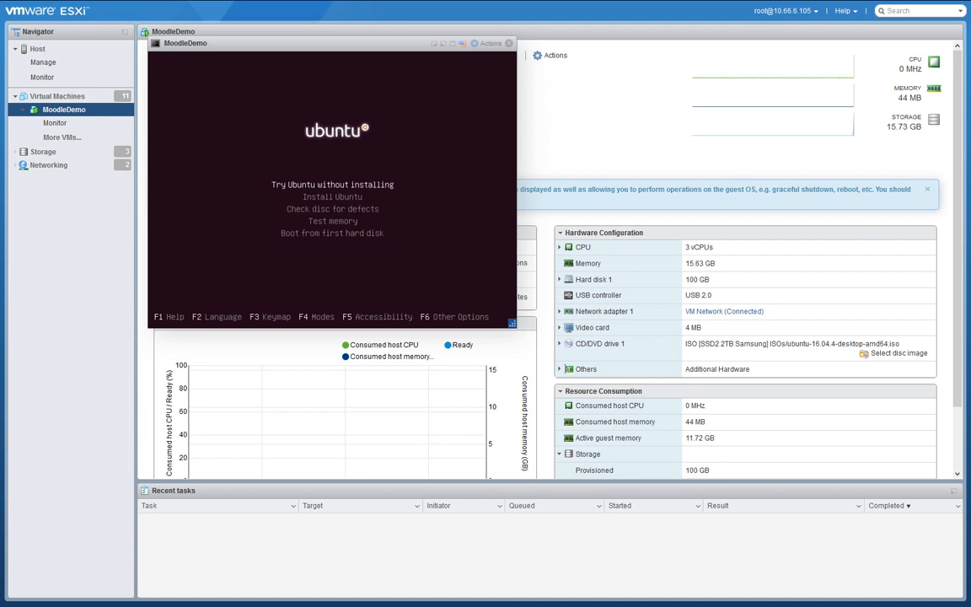
pyautogui.press('Down')
pyautogui.press('Return')
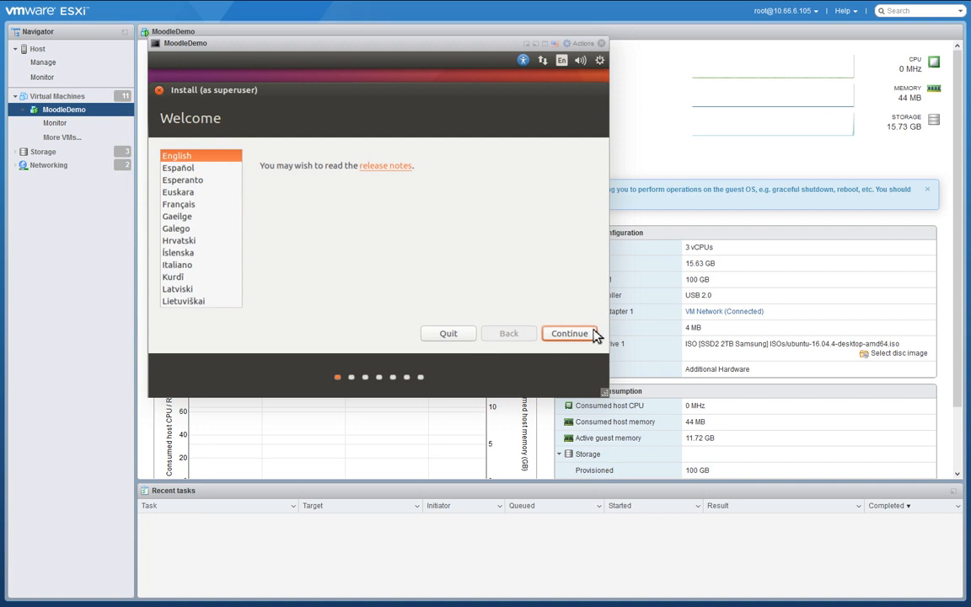
# Keep English and enable downloading updates and third-party software during installation.
pyautogui.click(570, 334)
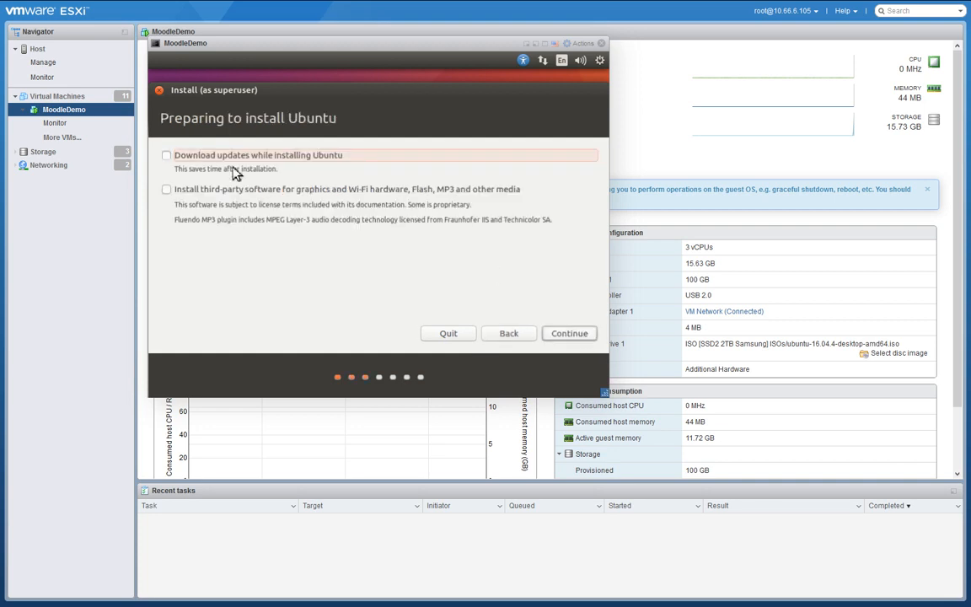
pyautogui.click(195, 152)
pyautogui.click(178, 187)
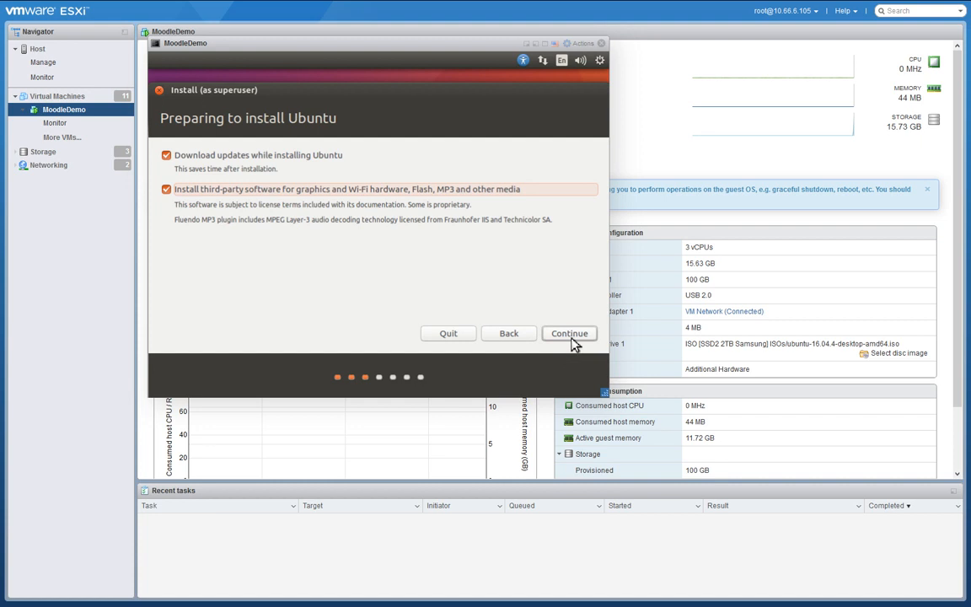
pyautogui.click(571, 337)
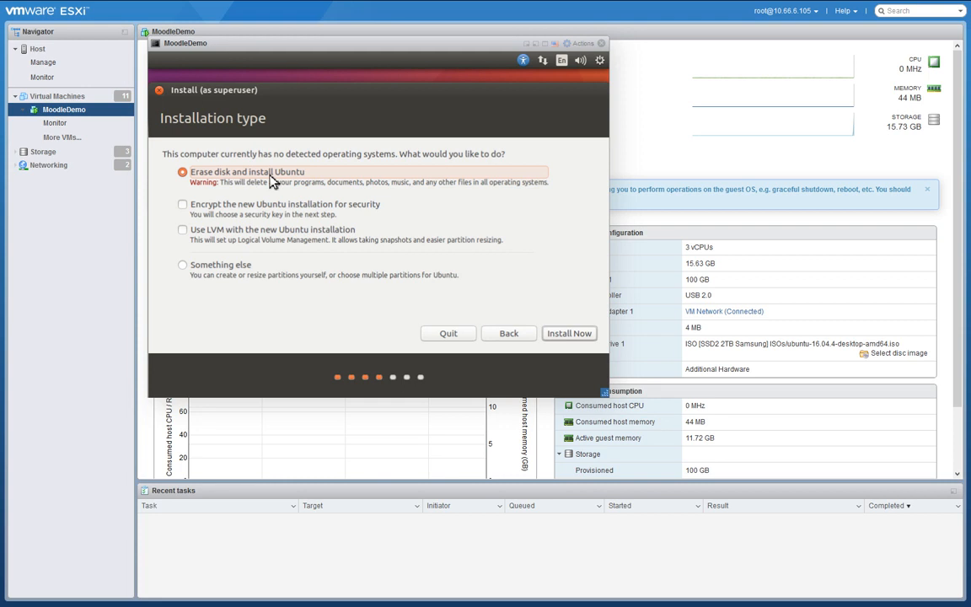
# Erase the whole disk for Ubuntu, accept New York time zone and English (US) keyboard.
pyautogui.click(570, 334)
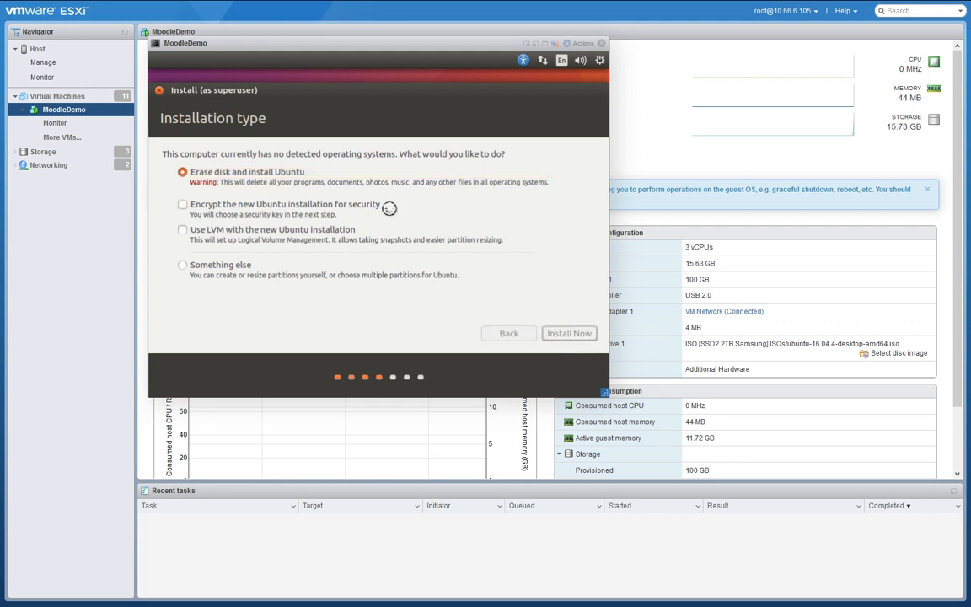
pyautogui.click(576, 317)
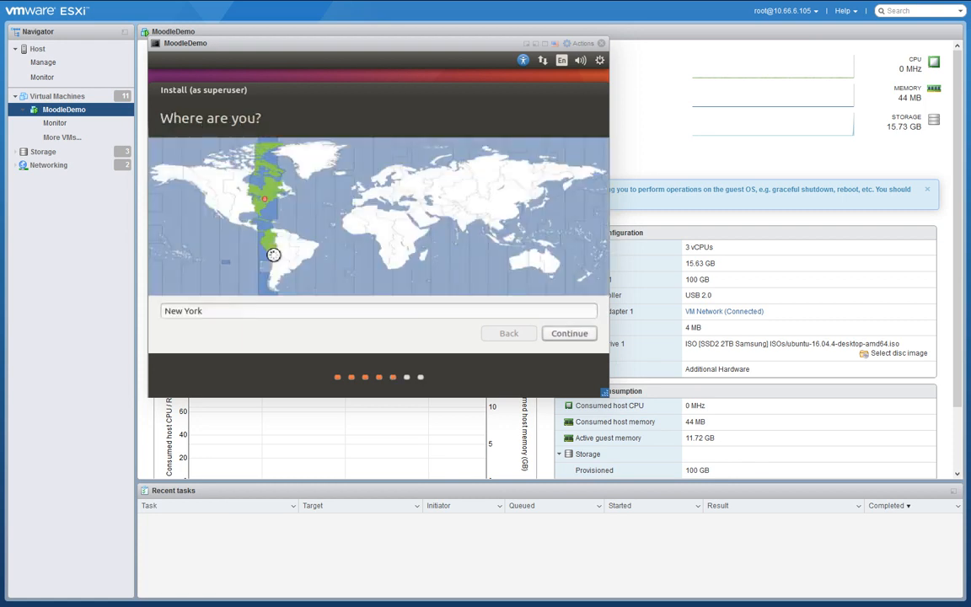
pyautogui.click(560, 337)
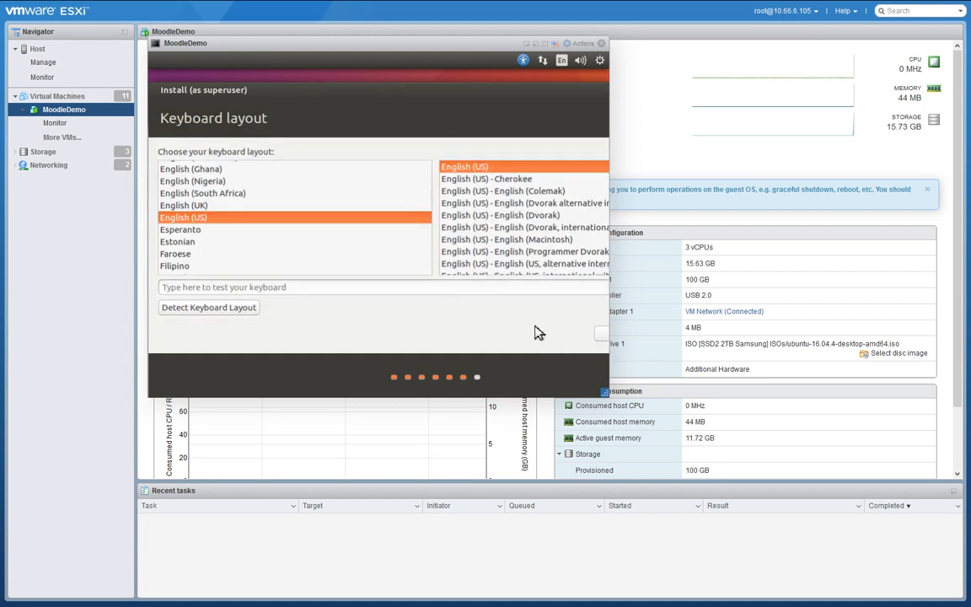
pyautogui.press('Return')
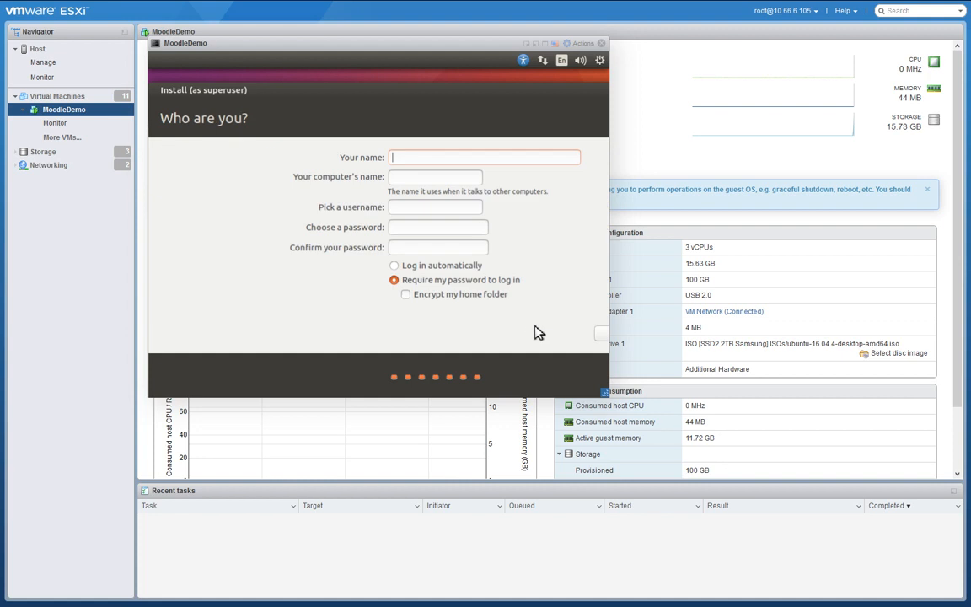
# Enter the user's name, computer name MoodeDemo and a password, then begin installing.
pyautogui.write('brian')
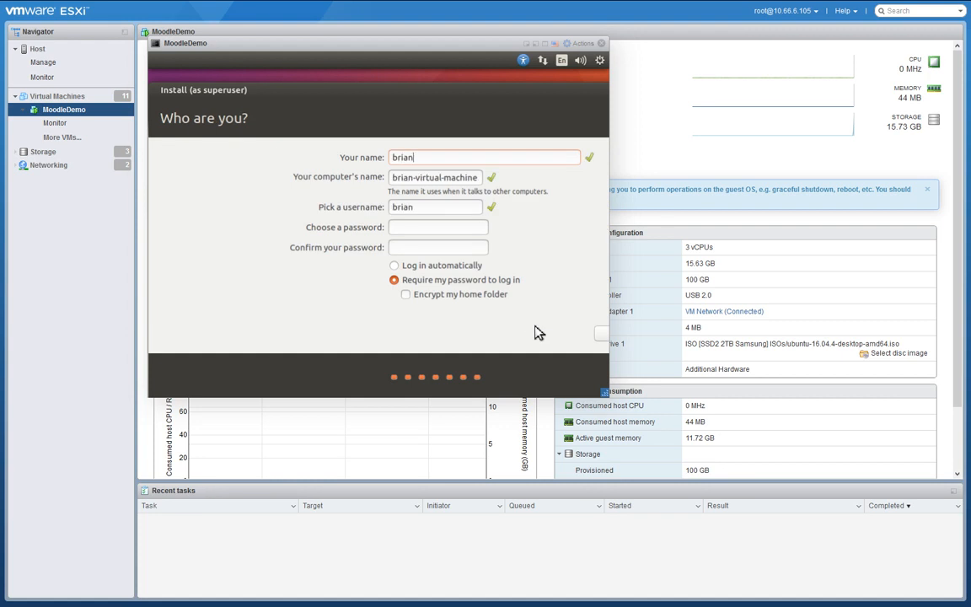
pyautogui.press('Tab')
pyautogui.write('MoodeDemio')
pyautogui.press('BackSpace')
pyautogui.press('BackSpace')
pyautogui.write('po')
pyautogui.press('BackSpace')
pyautogui.press('BackSpace')
pyautogui.write('o')
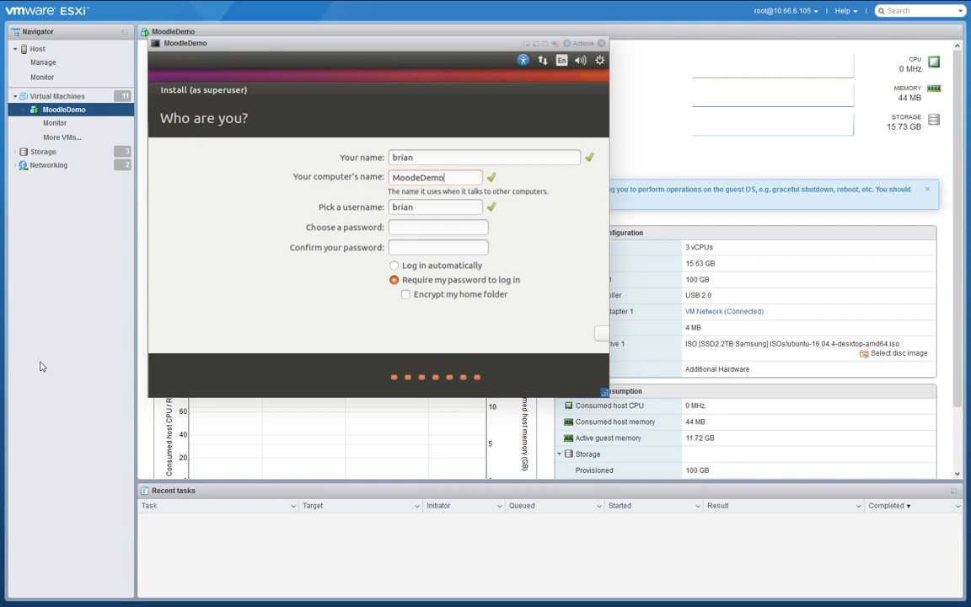
pyautogui.click(423, 228)
pyautogui.write('●●●●●')
pyautogui.press('Tab')
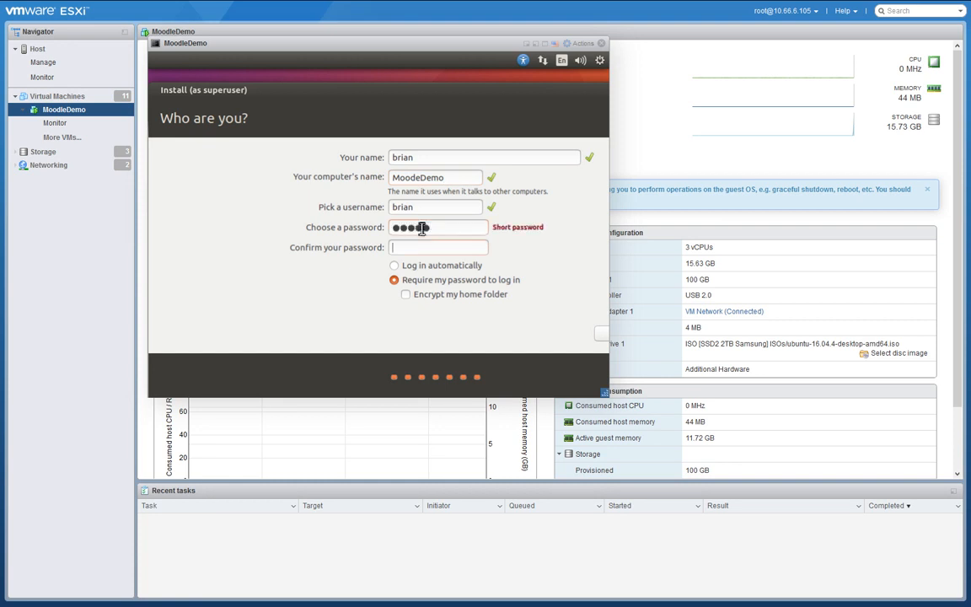
pyautogui.write('●●●●●')
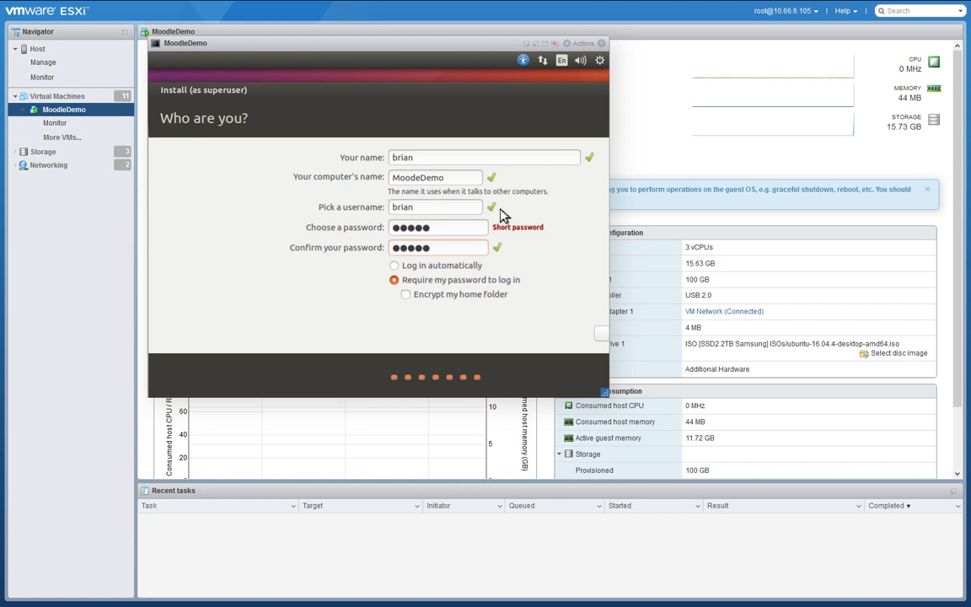
pyautogui.press('Return')
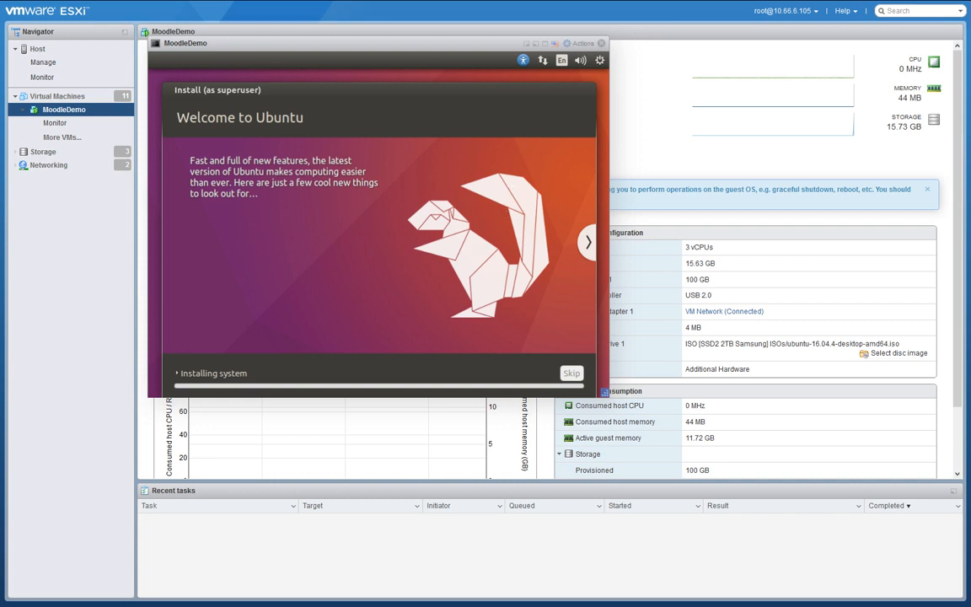
# Review the MySQL and Max Filesize sections of the Ubuntu 16.04 notes, then return to ESXi.
pyautogui.moveTo(560, 4)
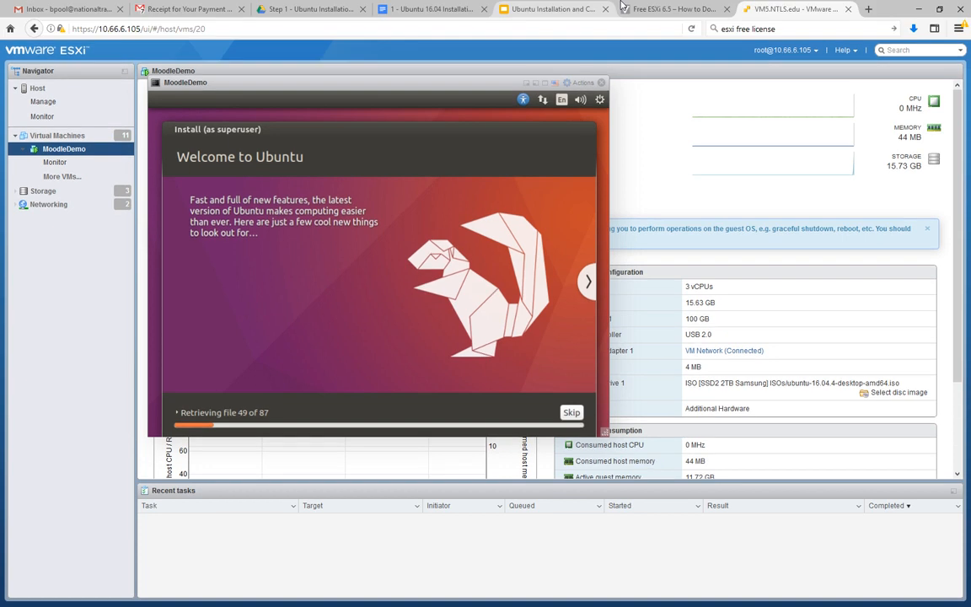
pyautogui.click(416, 9)
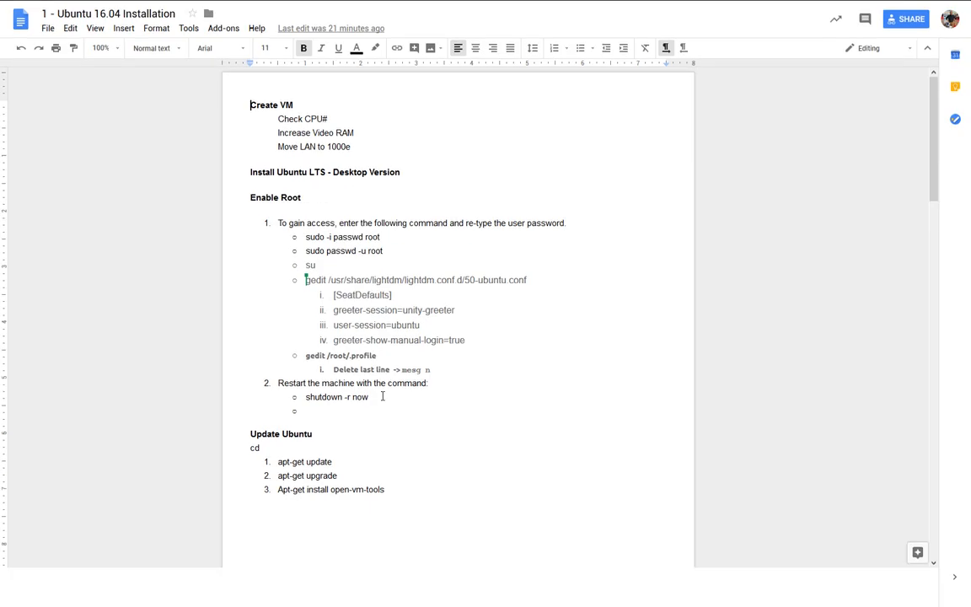
pyautogui.scroll(-5, 523, 232)
pyautogui.scroll(-10, 525, 232)
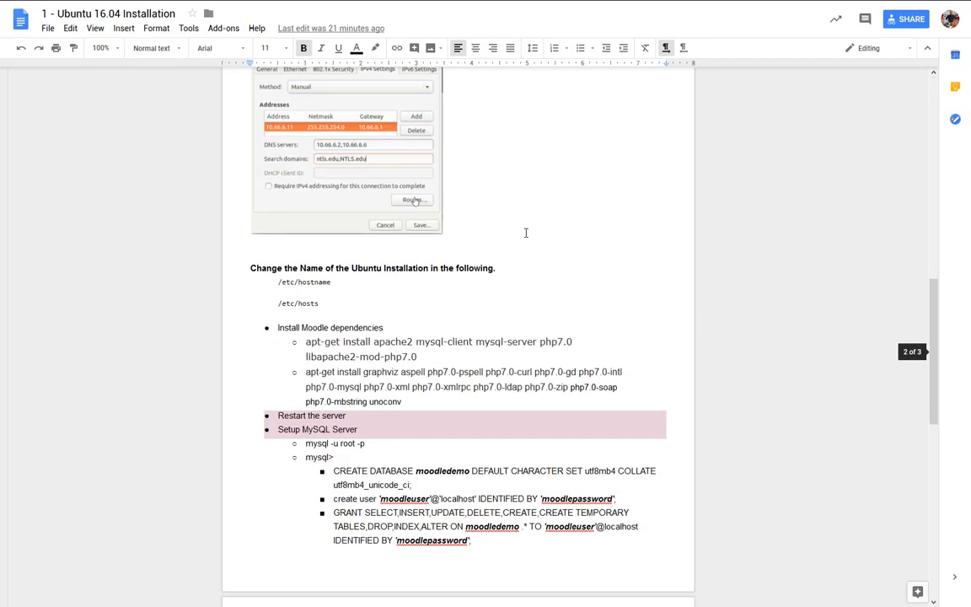
pyautogui.scroll(5, 525, 232)
pyautogui.scroll(-1, 525, 232)
pyautogui.scroll(-3, 526, 232)
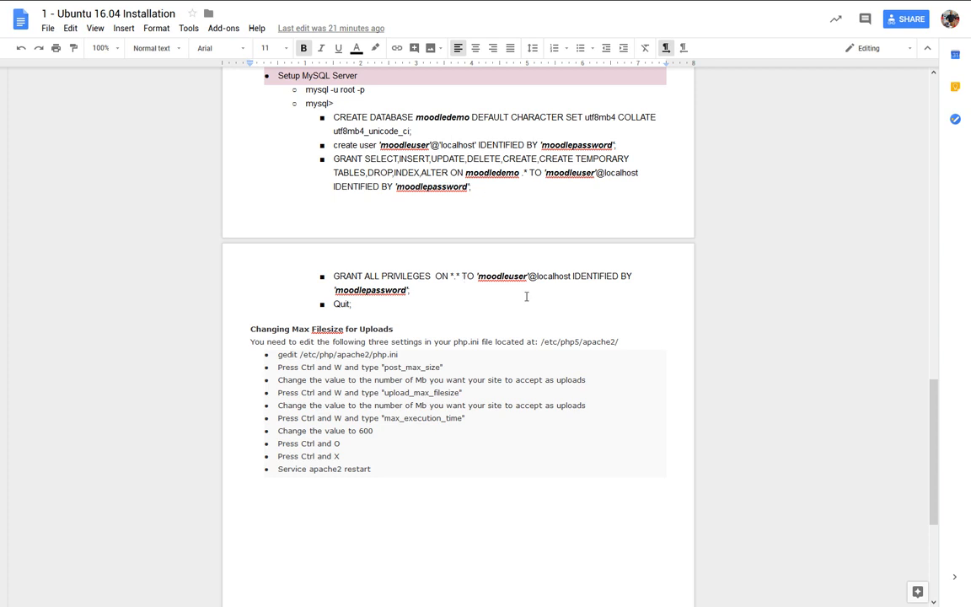
pyautogui.scroll(3, 526, 296)
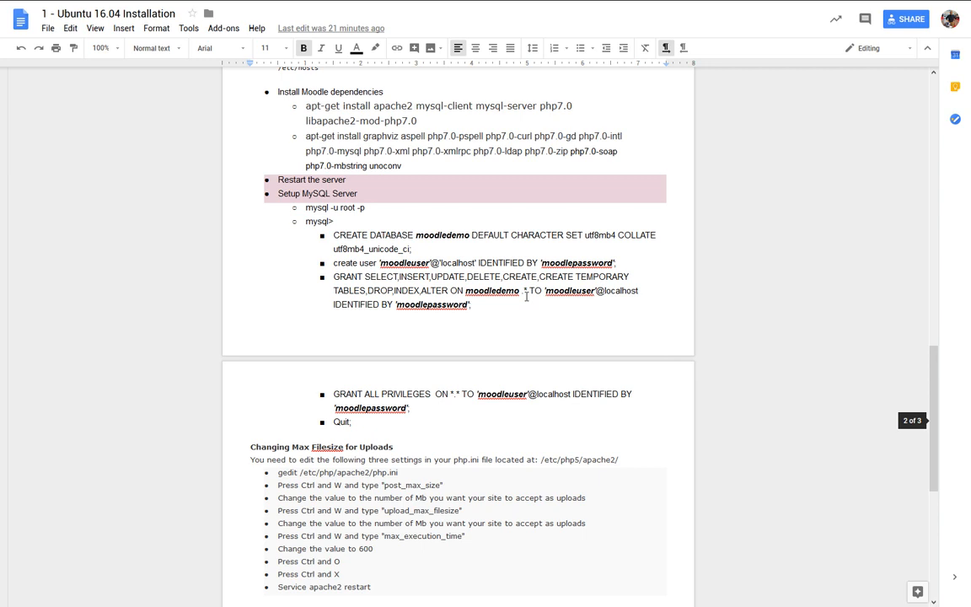
pyautogui.scroll(20, 526, 297)
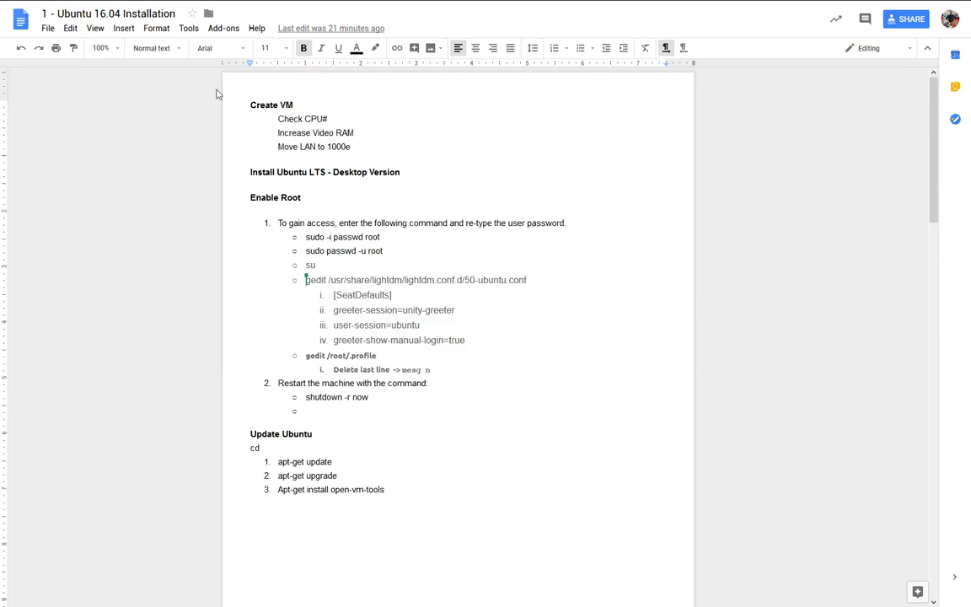
pyautogui.moveTo(371, 0)
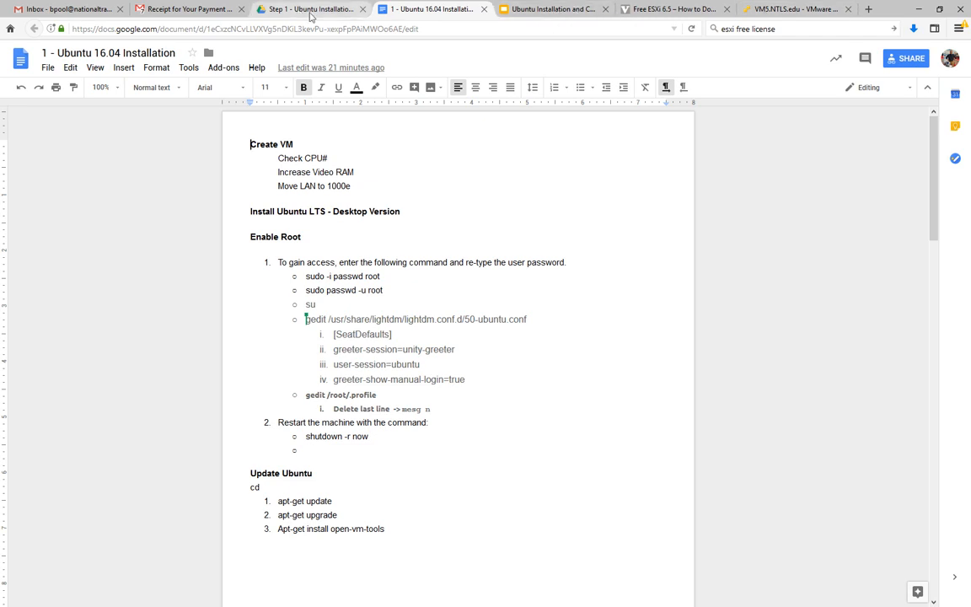
pyautogui.click(792, 9)
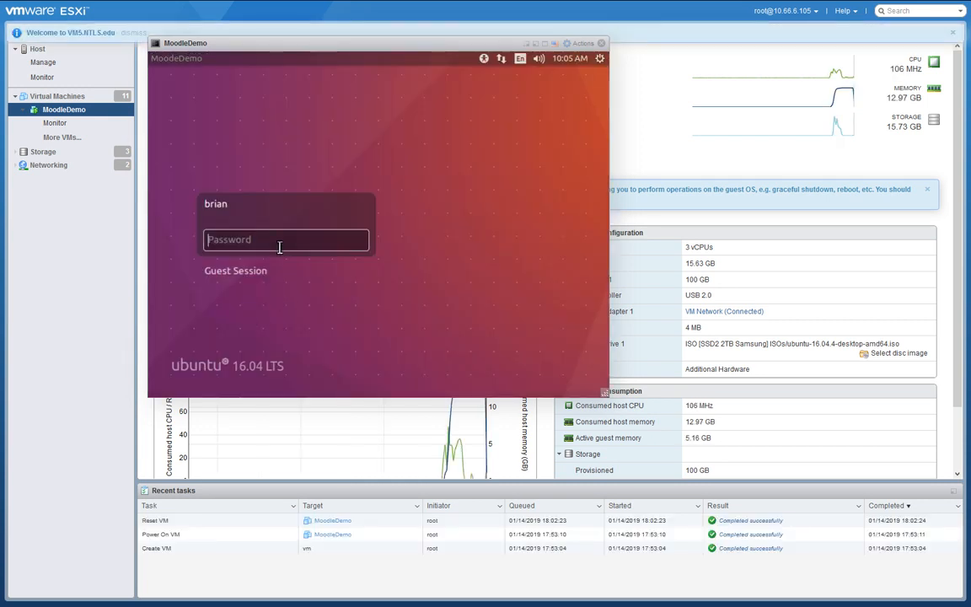
# Enter the account password at the Ubuntu login screen to reach the desktop.
pyautogui.write('•••')
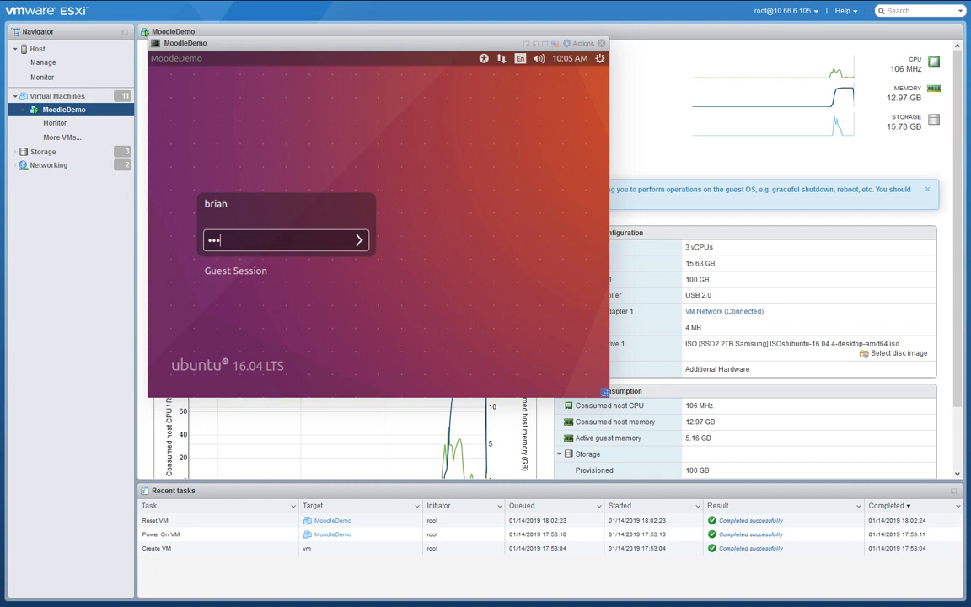
pyautogui.press('Return')
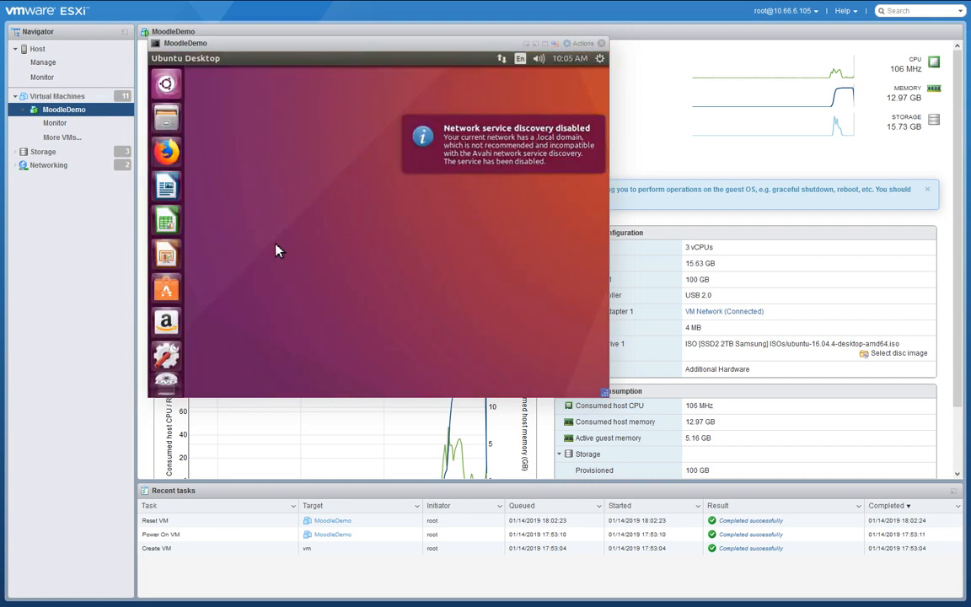
# Unpin LibreOffice Calc, LibreOffice Impress and Amazon from the VM's launcher.
pyautogui.rightClick(172, 226)
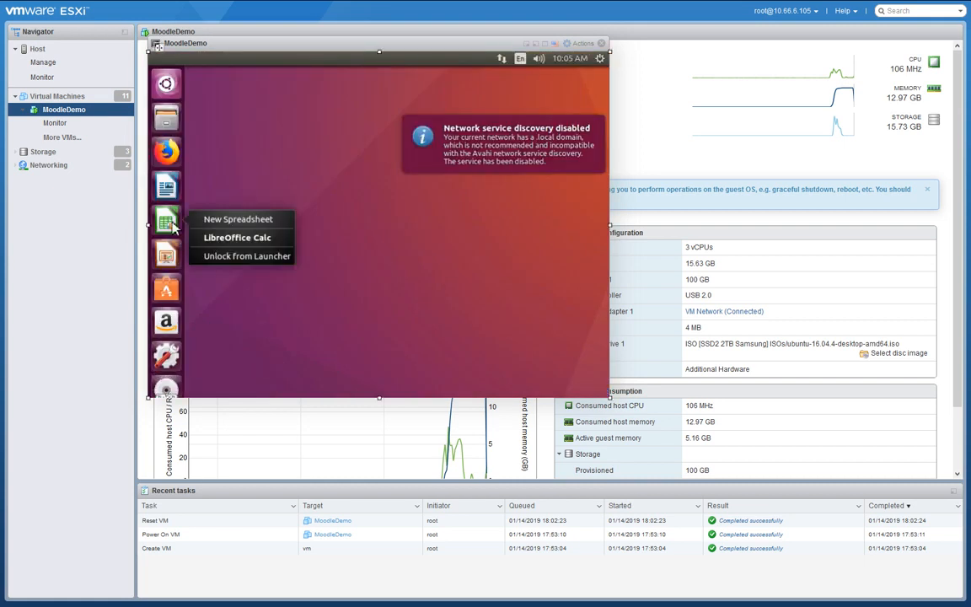
pyautogui.click(210, 257)
pyautogui.rightClick(167, 221)
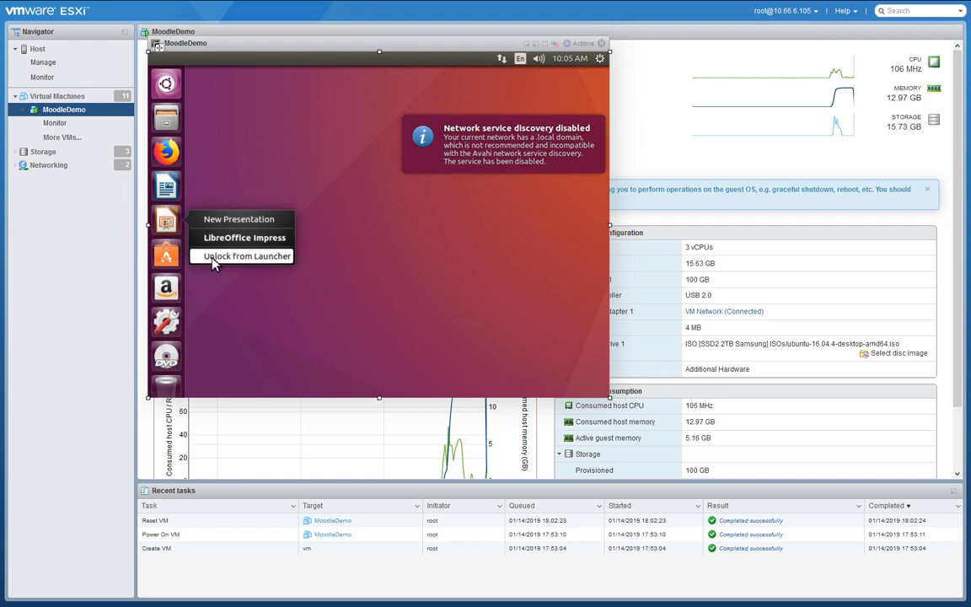
pyautogui.click(210, 257)
pyautogui.rightClick(172, 256)
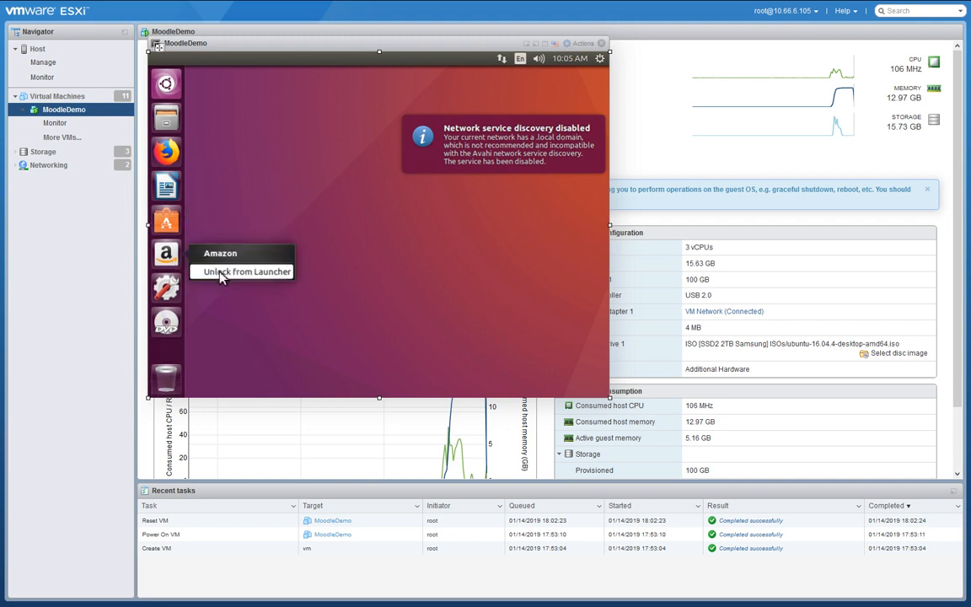
pyautogui.click(217, 272)
# Find Terminal in the Dash, launch it and lock it to the launcher.
pyautogui.rightClick(166, 289)
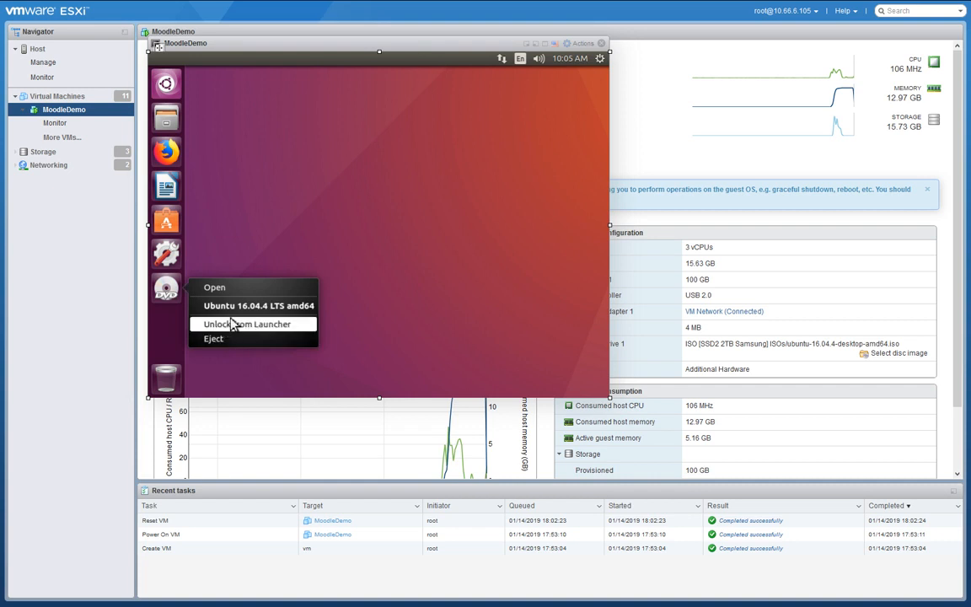
pyautogui.click(167, 84)
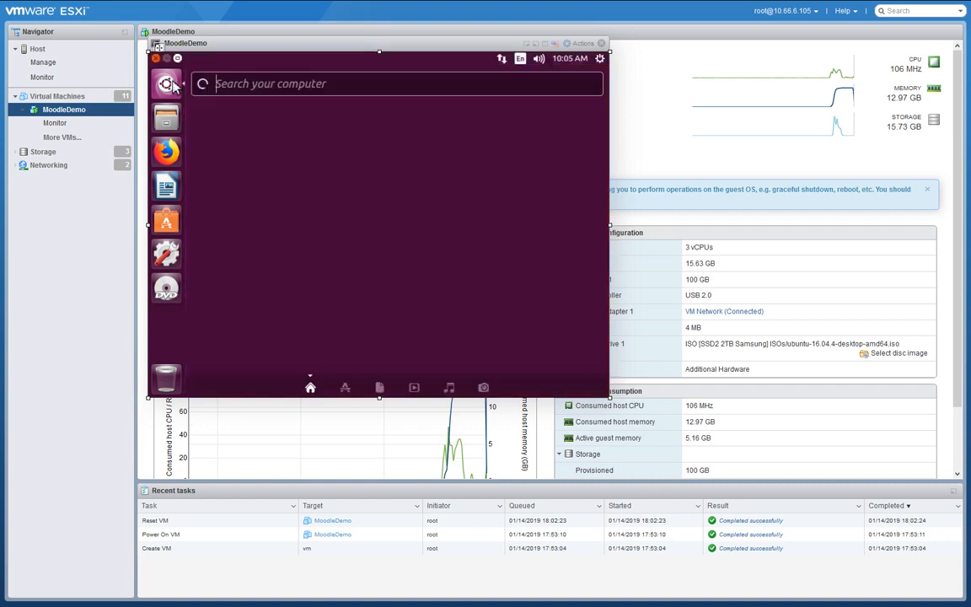
pyautogui.write('term')
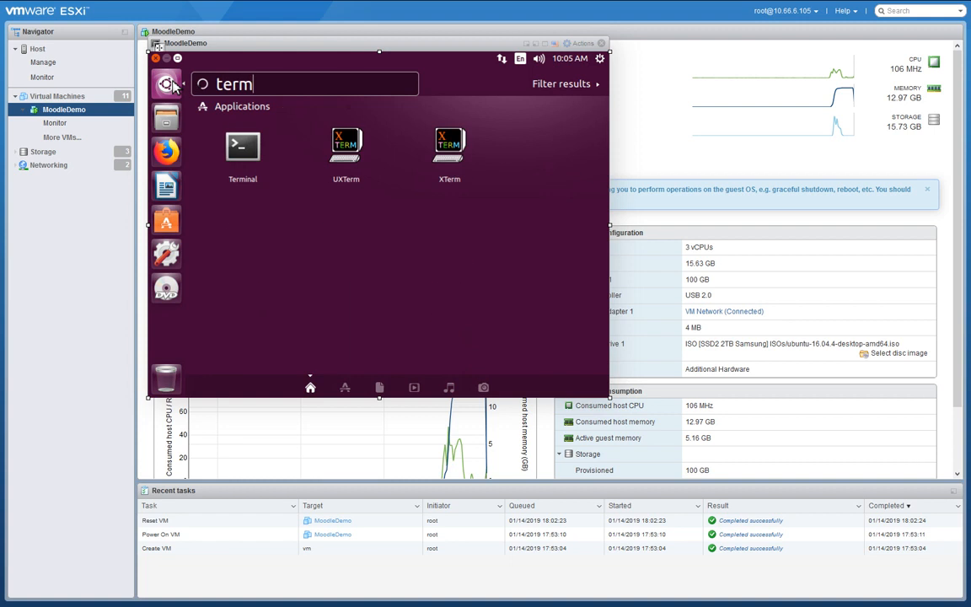
pyautogui.write('ina')
pyautogui.click(243, 147)
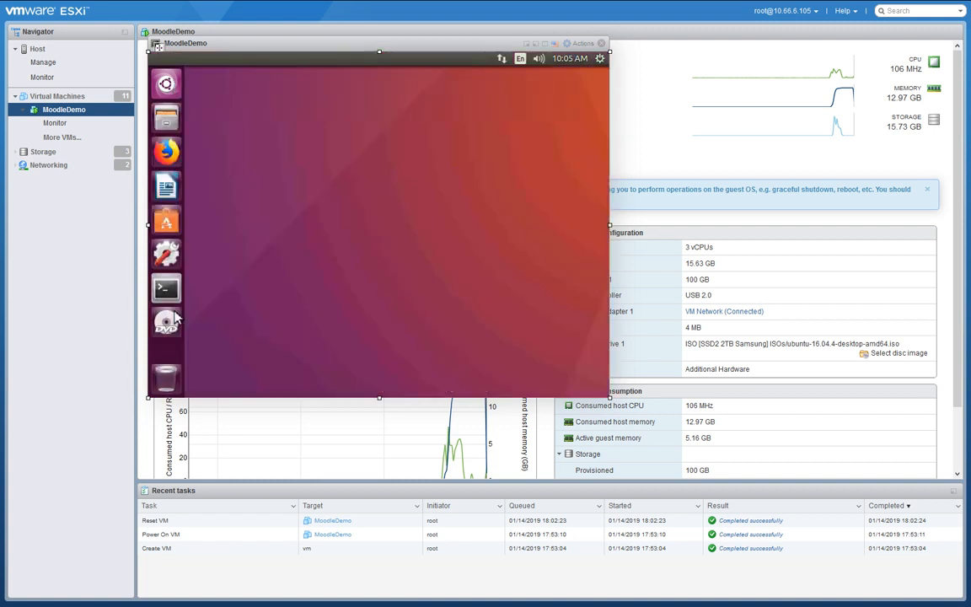
pyautogui.rightClick(166, 289)
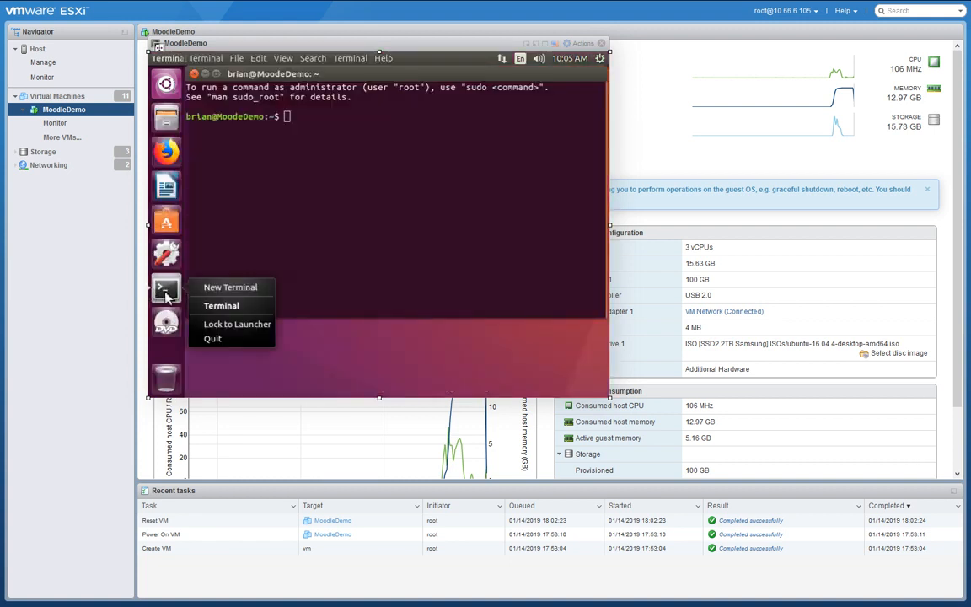
pyautogui.click(214, 328)
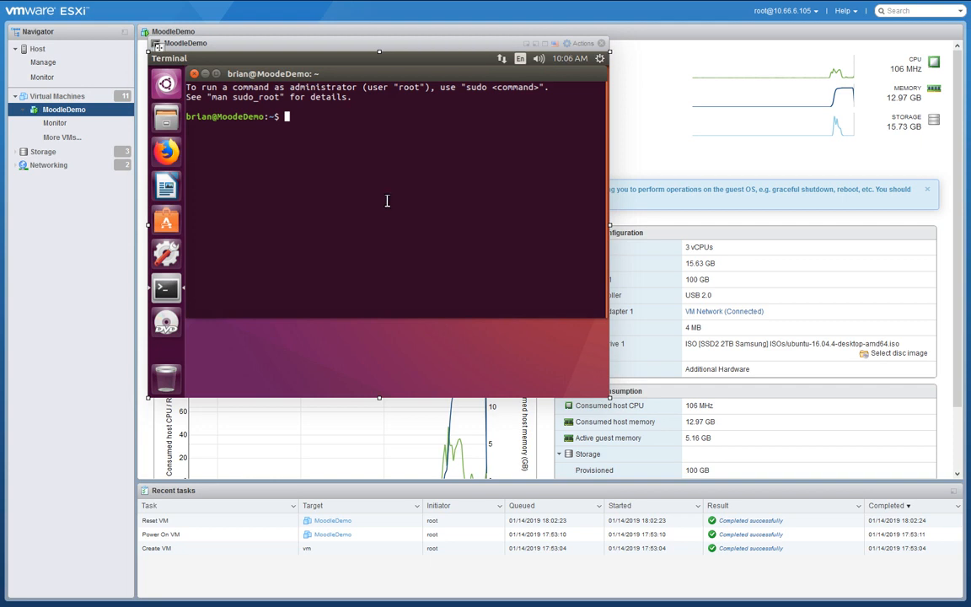
# Launch Firefox in the VM and enter the address of the Ubuntu 16.04 Installation notes.
pyautogui.click(169, 153)
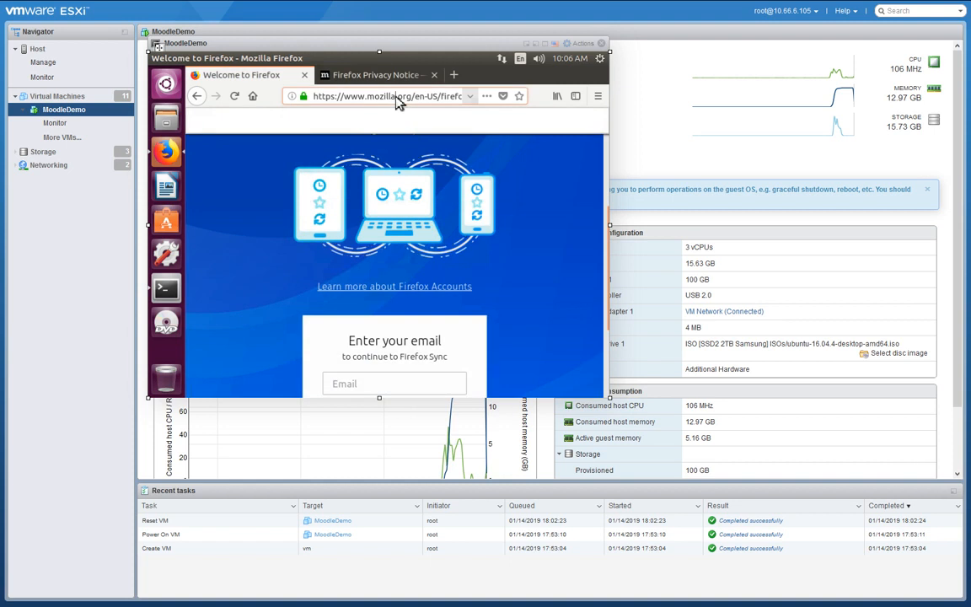
pyautogui.click(394, 96)
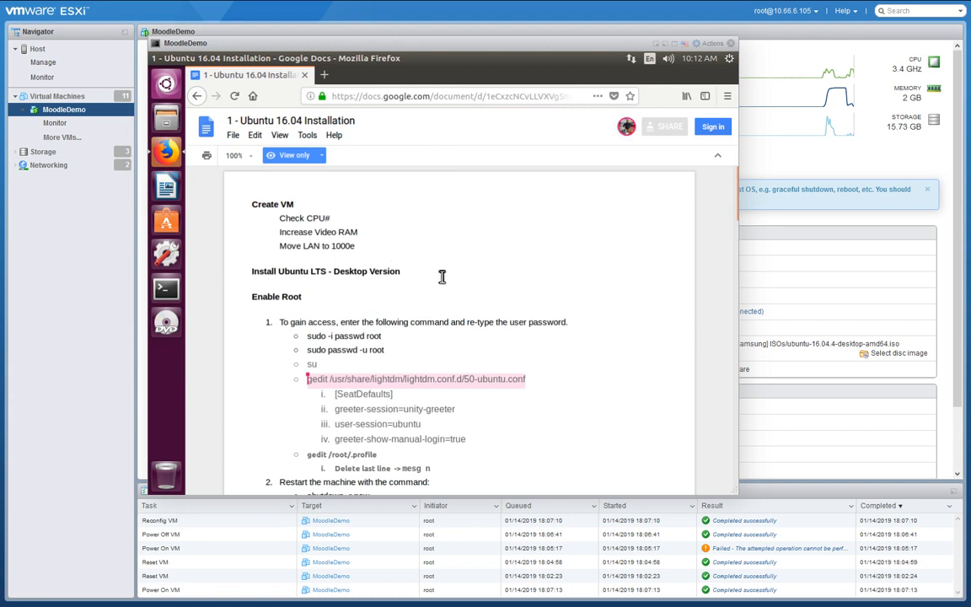
# Copy 'sudo -i passwd root' from the notes and run it in the Terminal.
pyautogui.scroll(-1, 442, 276)
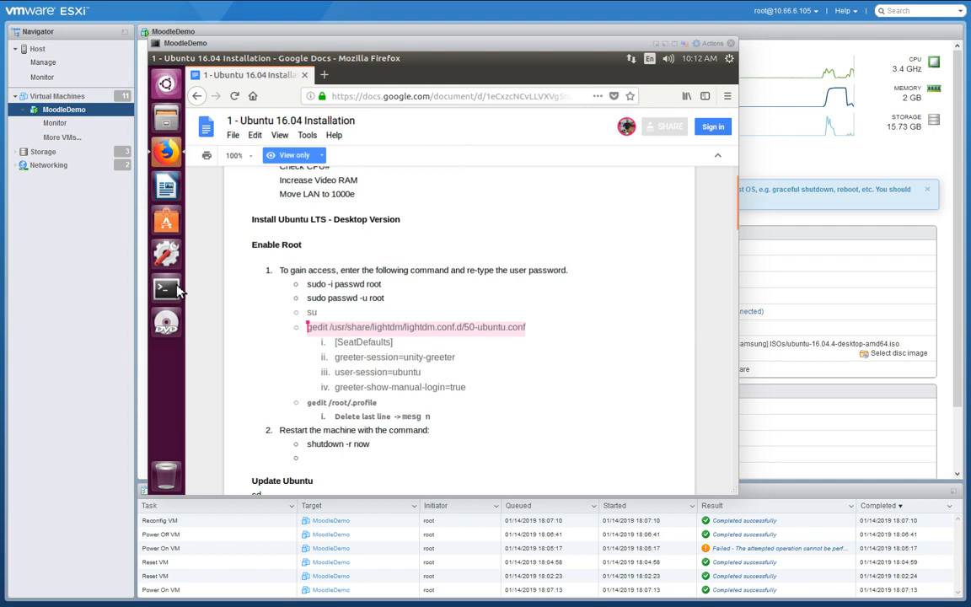
pyautogui.moveTo(382, 284); pyautogui.dragTo(312, 289)
pyautogui.hotkey('ctrl', 'c')
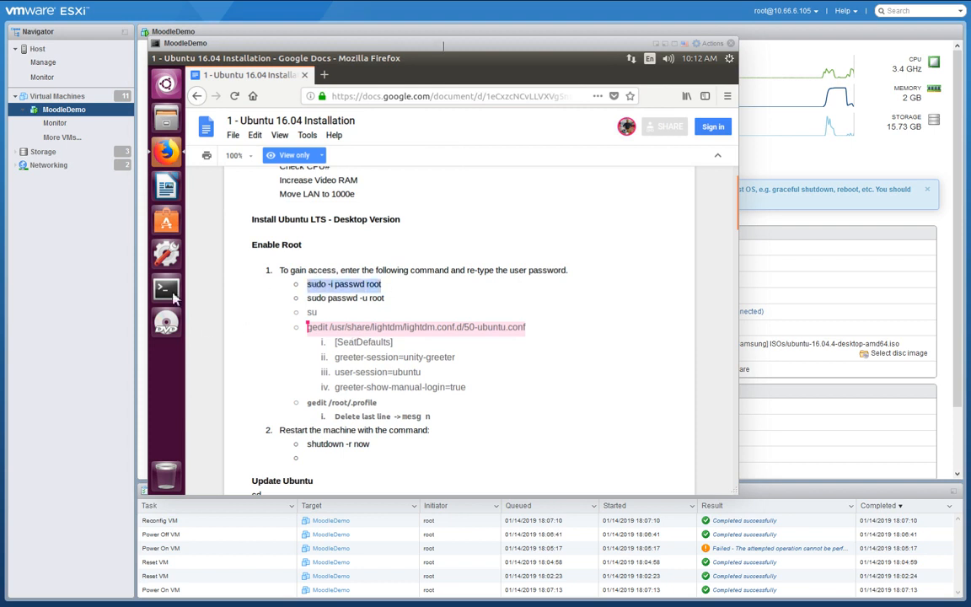
pyautogui.click(172, 292)
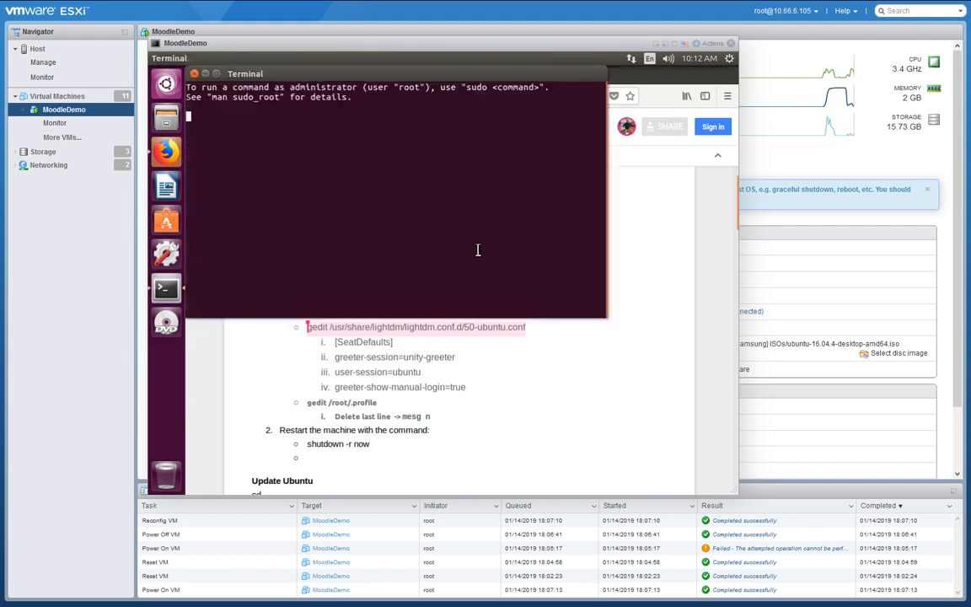
pyautogui.rightClick(368, 152)
pyautogui.click(392, 189)
pyautogui.press('Return')
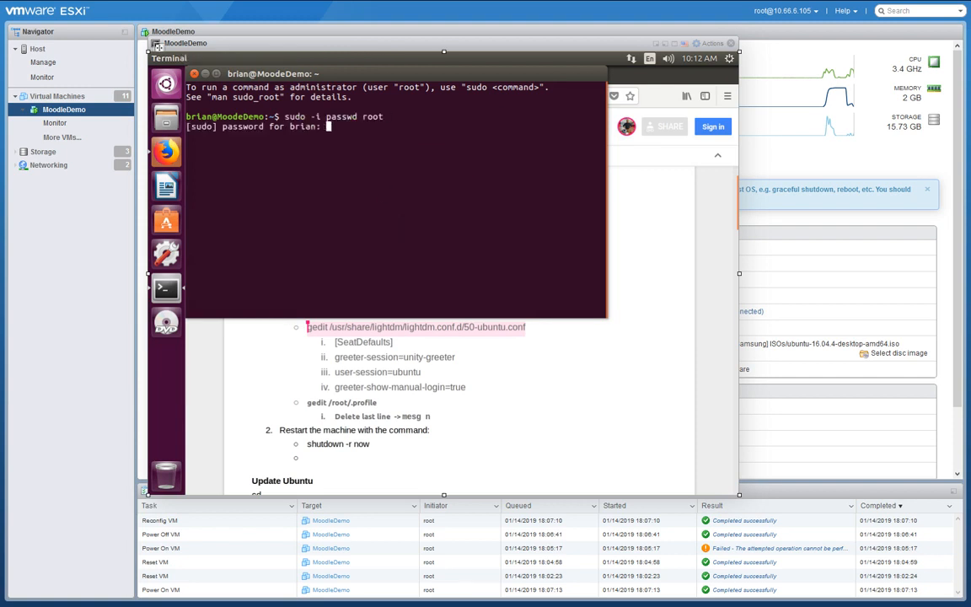
# Enter the sudo password and set a new root password, retrying passwd until accepted.
pyautogui.press('Return')
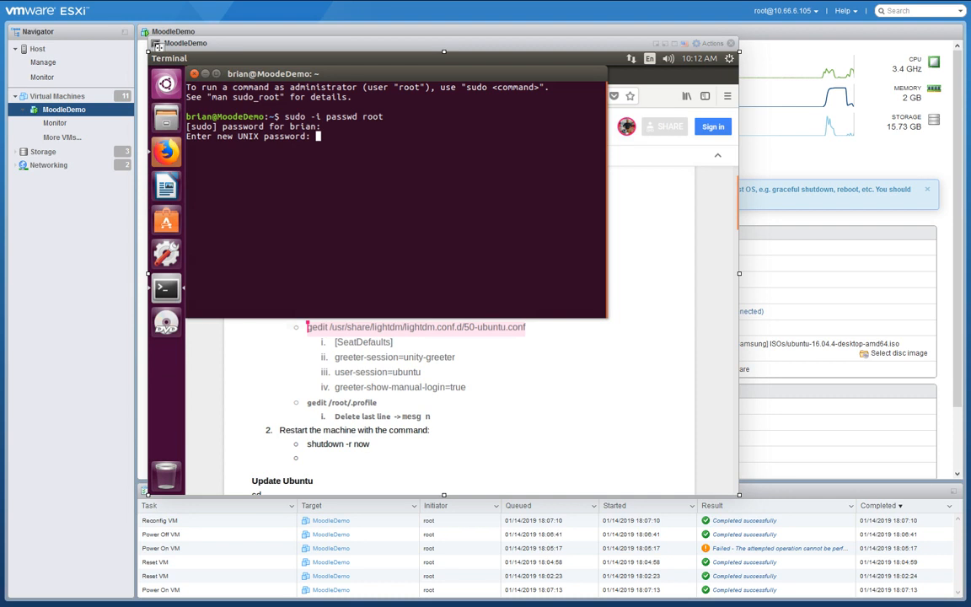
pyautogui.press('Return')
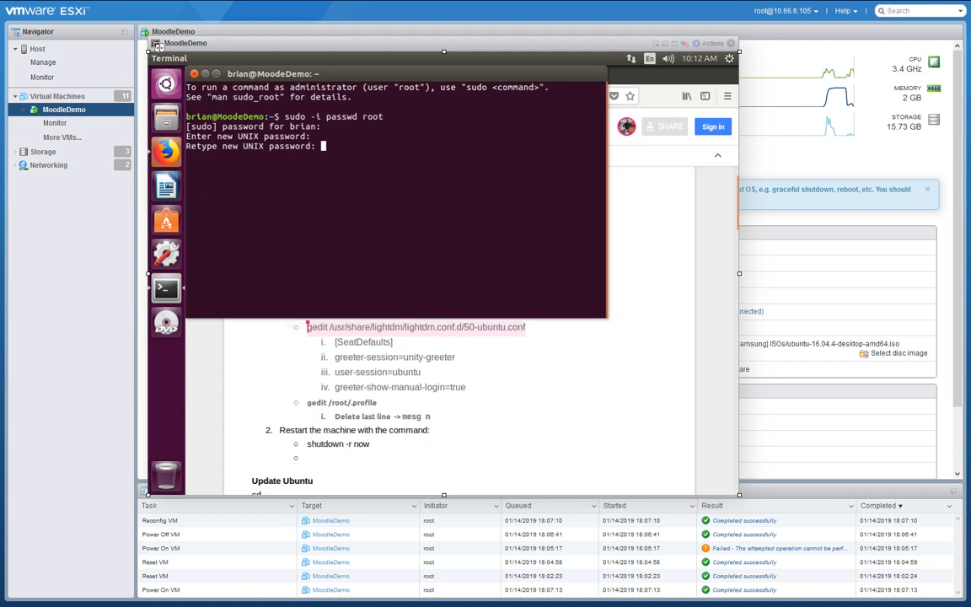
pyautogui.press('Return')
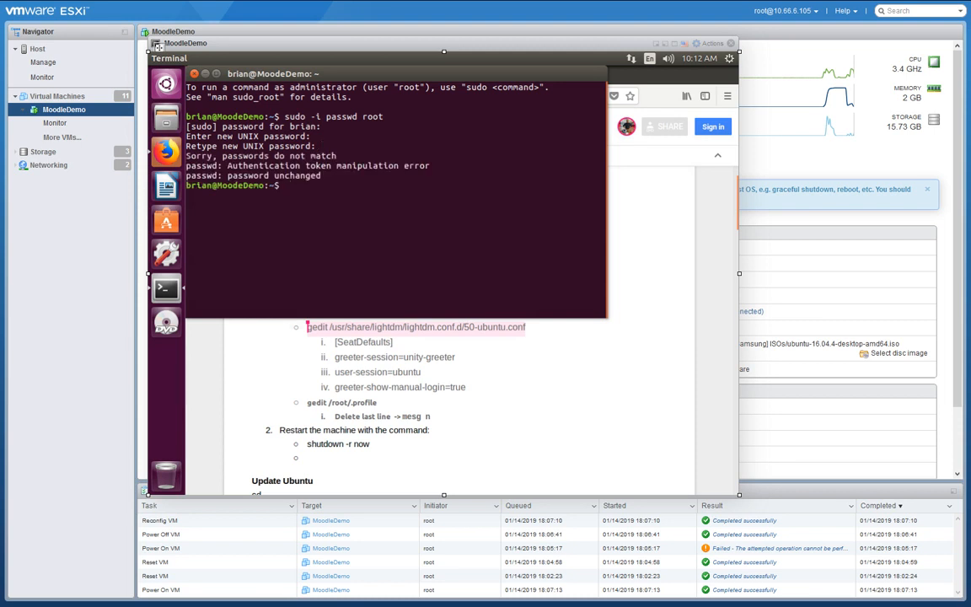
pyautogui.press('Up')
pyautogui.press('Return')
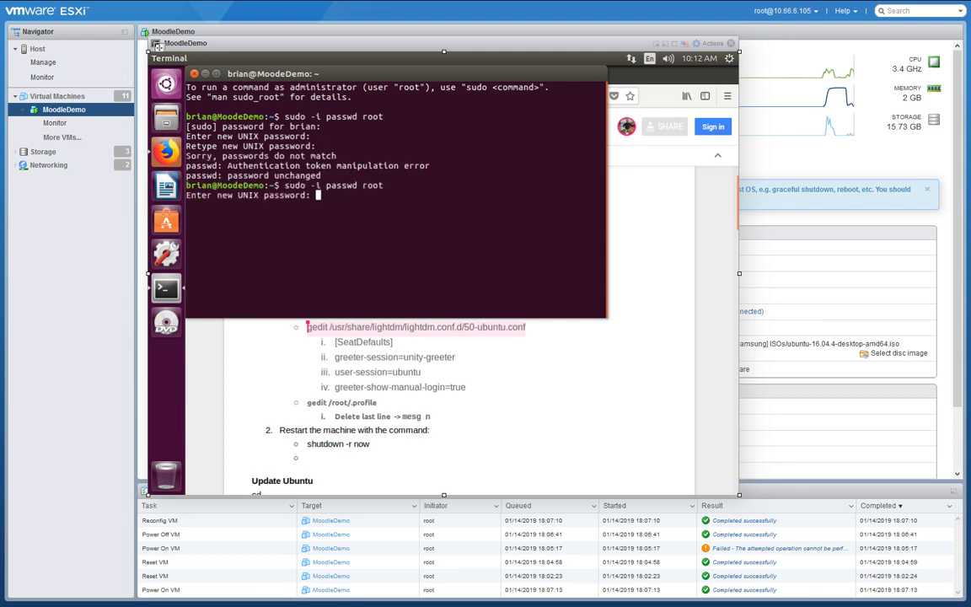
pyautogui.press('Return')
pyautogui.press('Return')
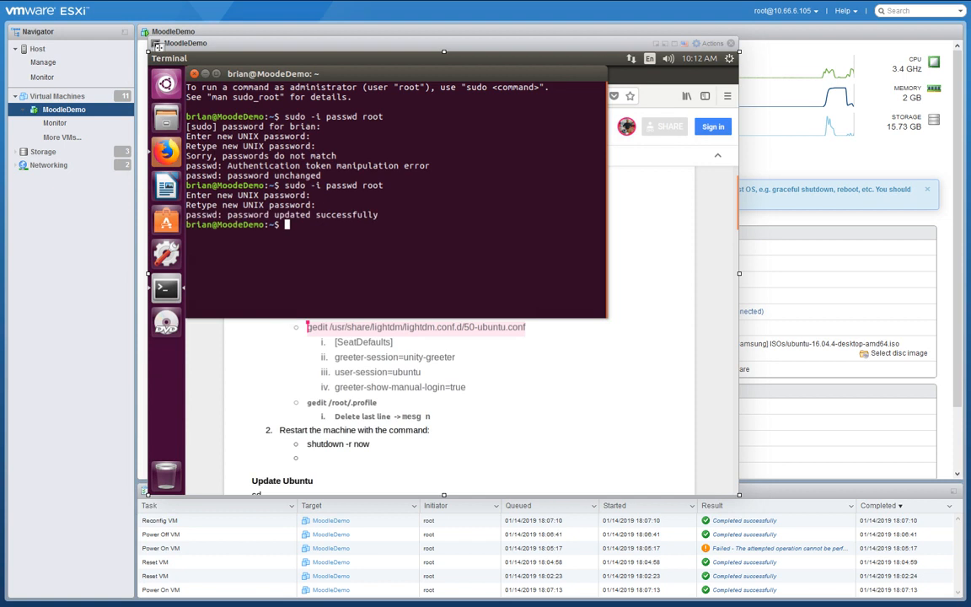
pyautogui.write('ad')
pyautogui.press('BackSpace')
pyautogui.press('BackSpace')
pyautogui.press('Up')
pyautogui.press('Return')
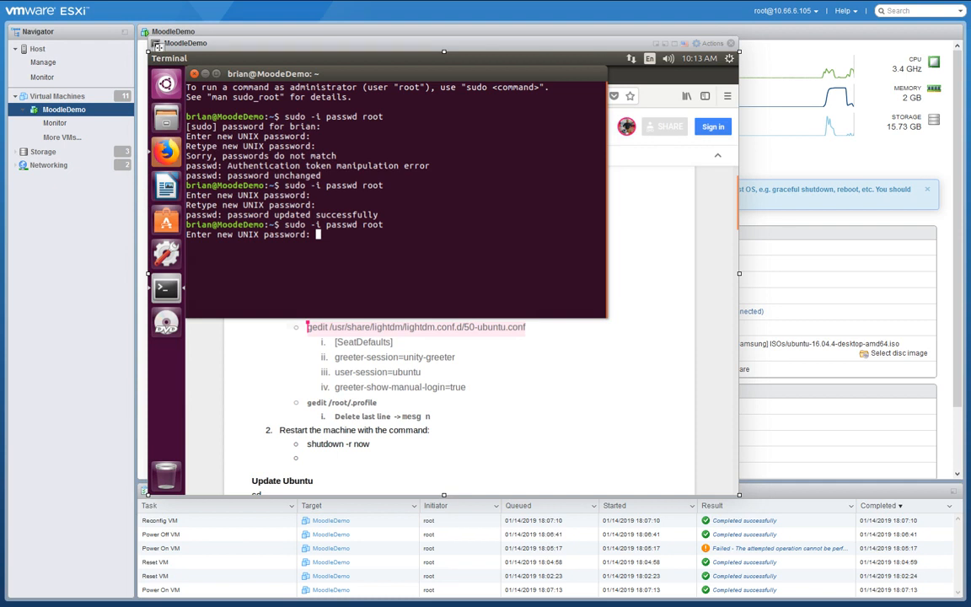
pyautogui.press('Return')
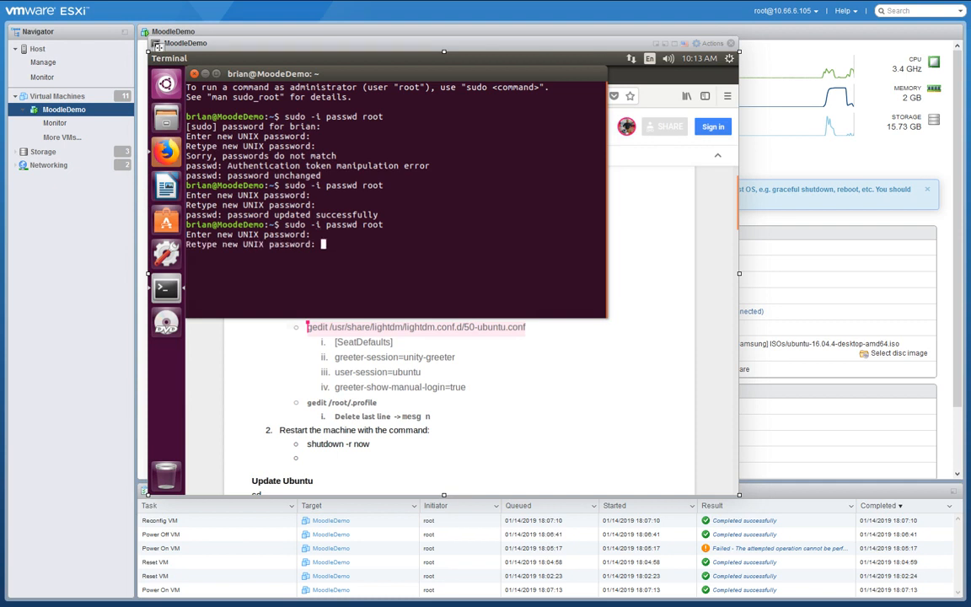
pyautogui.press('Return')
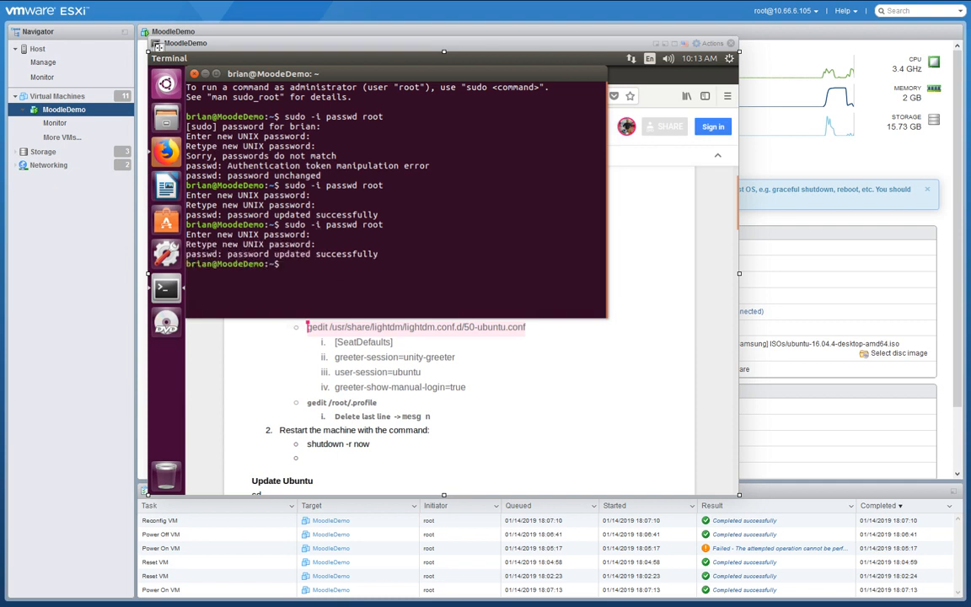
# Unlock root by pasting and running 'sudo passwd -u root', then copy the gedit command line.
pyautogui.click(596, 396)
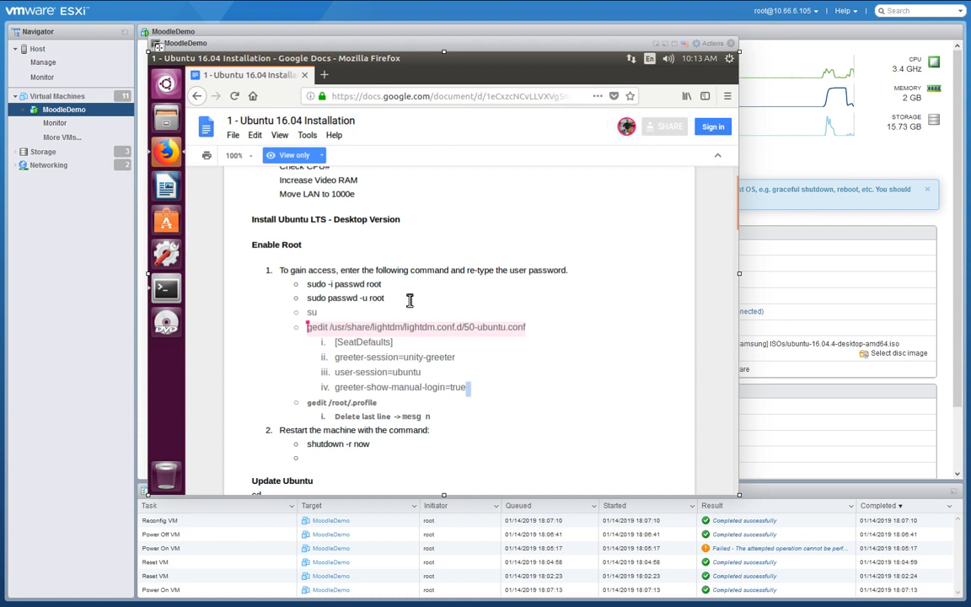
pyautogui.moveTo(349, 304); pyautogui.dragTo(312, 300)
pyautogui.hotkey('ctrl', 'c')
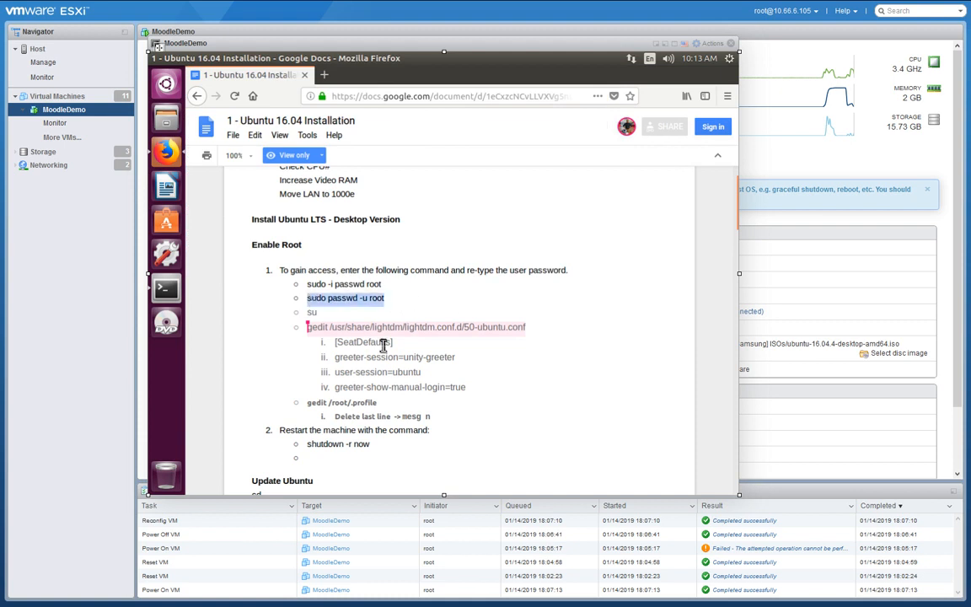
pyautogui.click(162, 285)
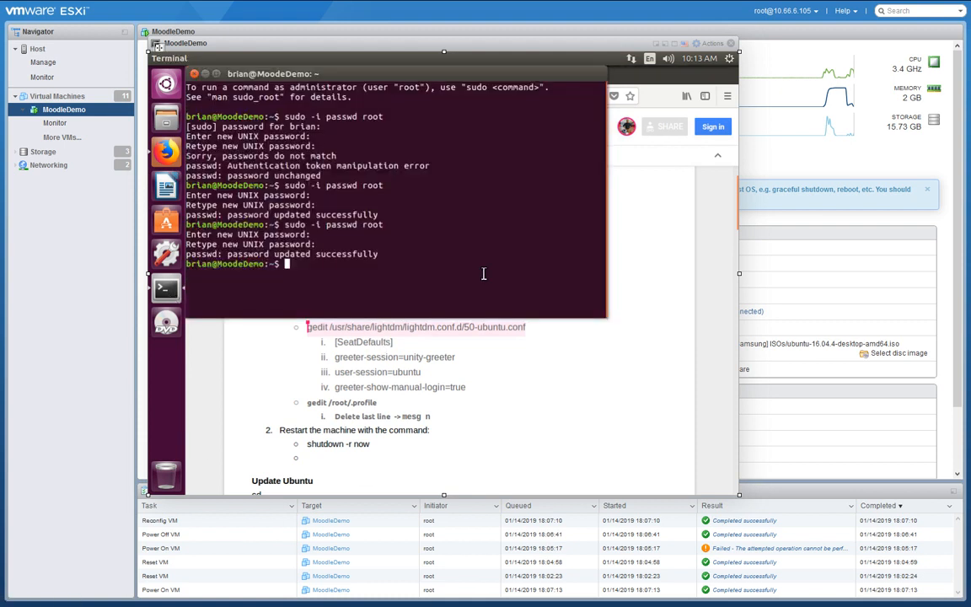
pyautogui.rightClick(341, 276)
pyautogui.click(354, 310)
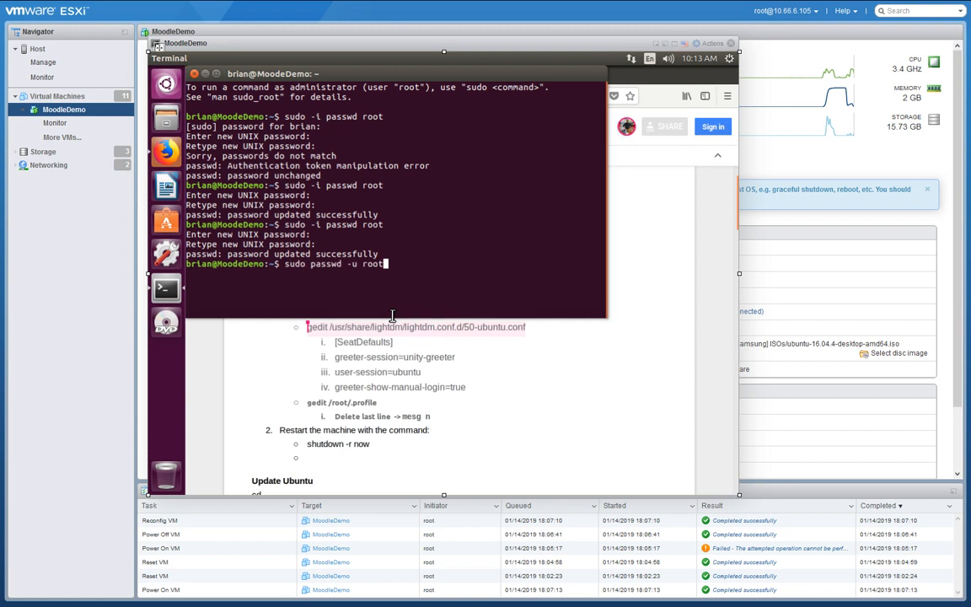
pyautogui.press('Return')
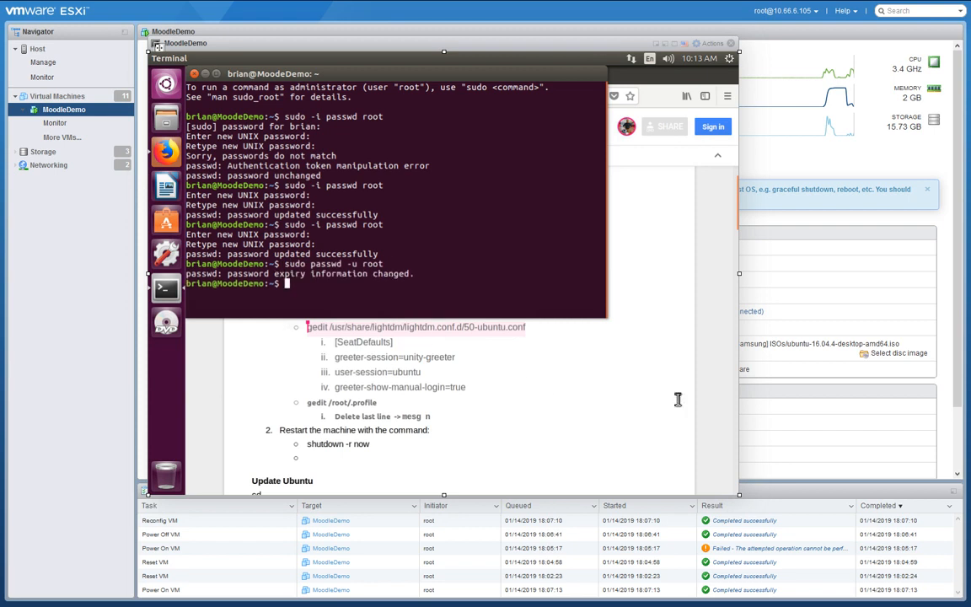
pyautogui.click(604, 411)
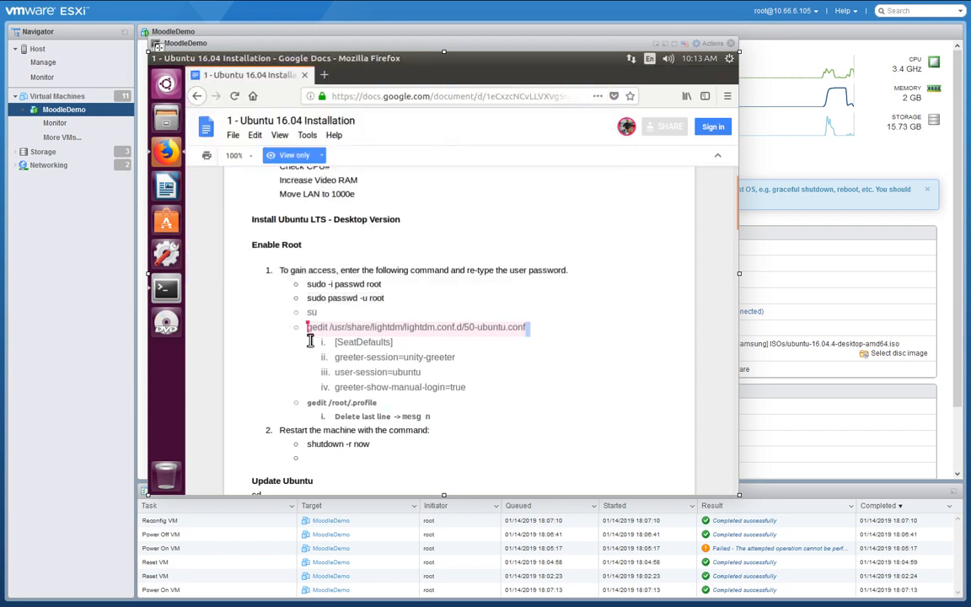
pyautogui.moveTo(307, 327); pyautogui.dragTo(520, 342)
pyautogui.hotkey('ctrl', 'c')
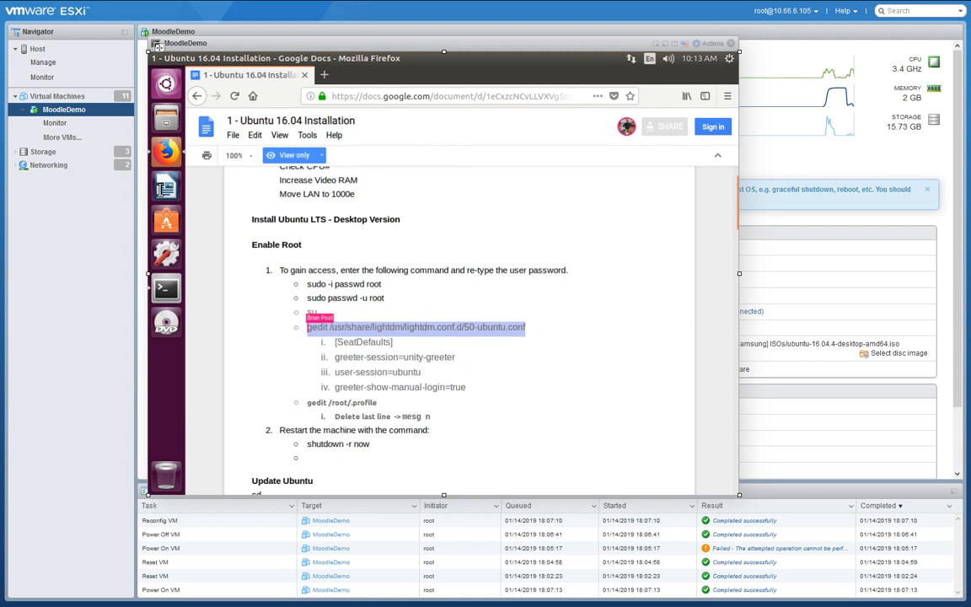
# Open 50-ubuntu.conf in gedit and paste the four SeatDefaults lines after user-session=ubuntu.
pyautogui.click(167, 288)
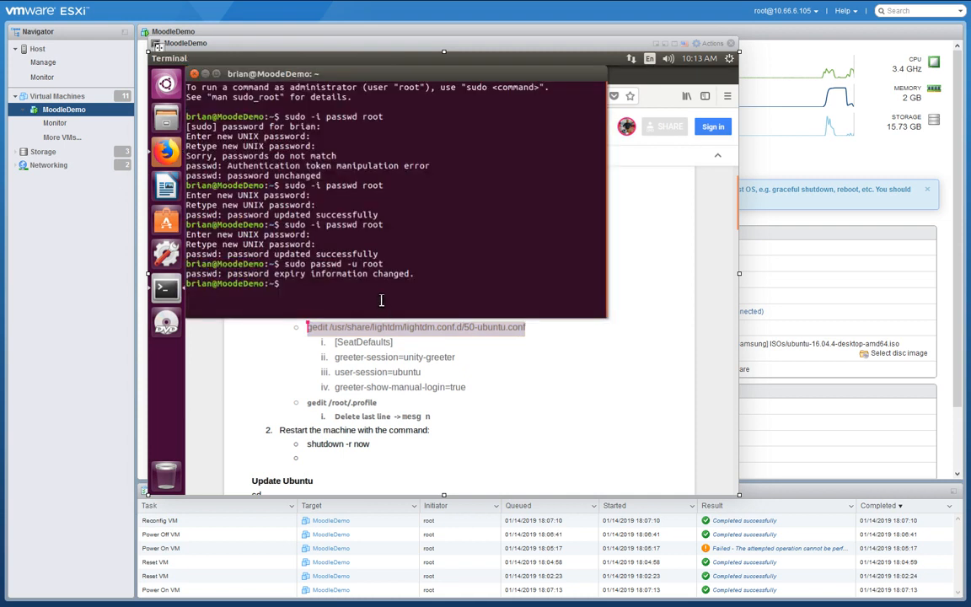
pyautogui.rightClick(386, 291)
pyautogui.click(436, 336)
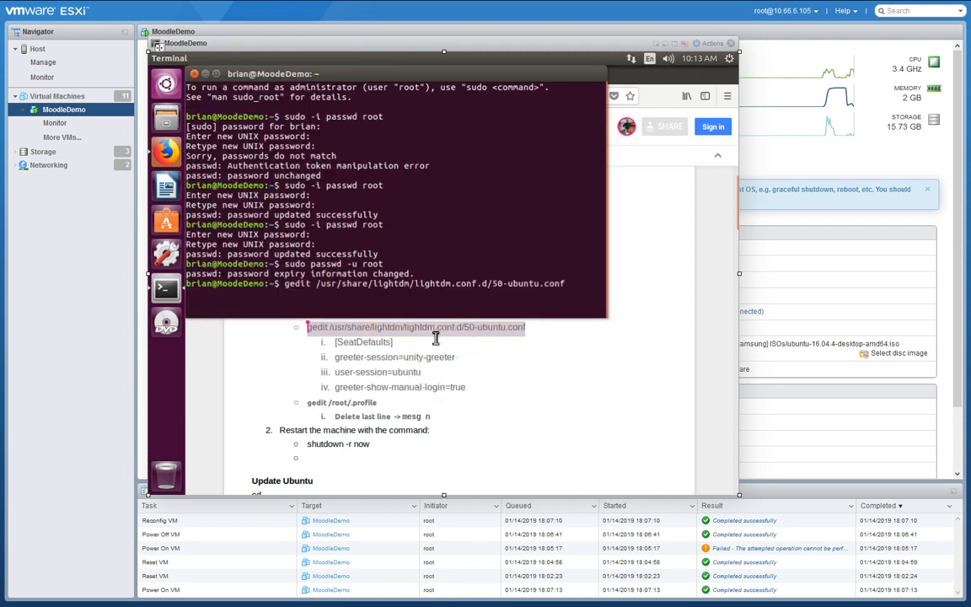
pyautogui.press('Return')
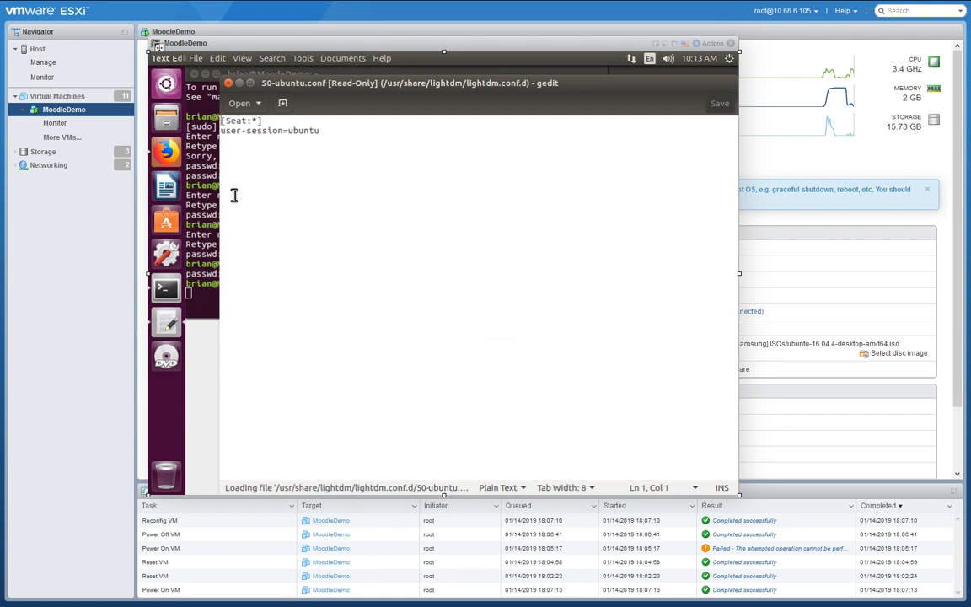
pyautogui.click(379, 133)
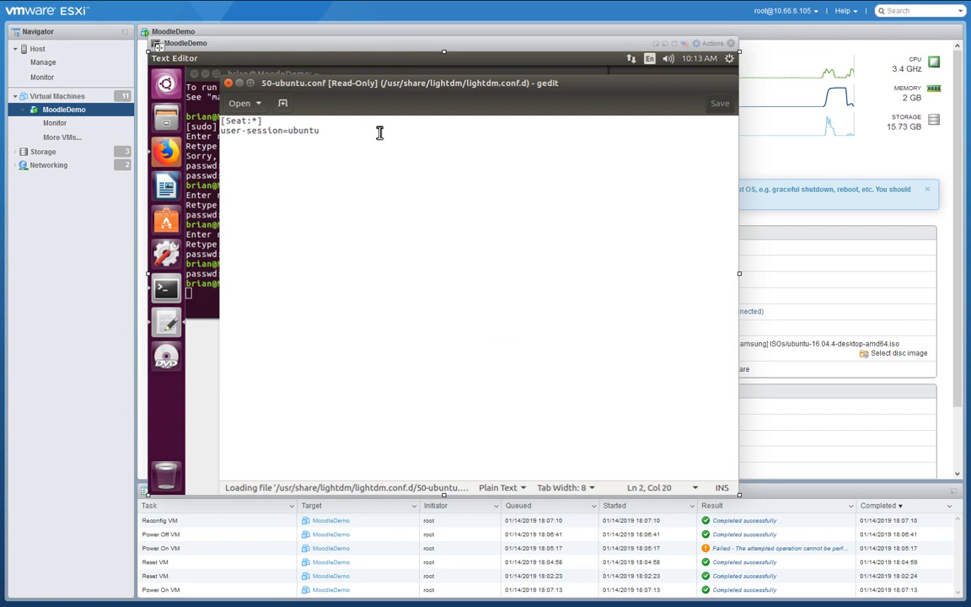
pyautogui.press('Return')
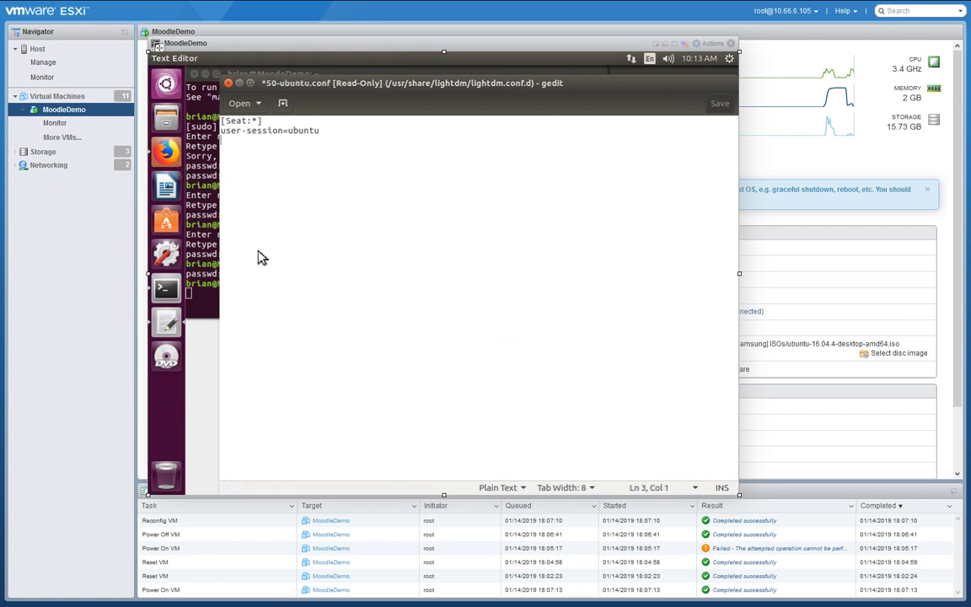
pyautogui.click(166, 153)
pyautogui.moveTo(470, 391); pyautogui.dragTo(342, 347)
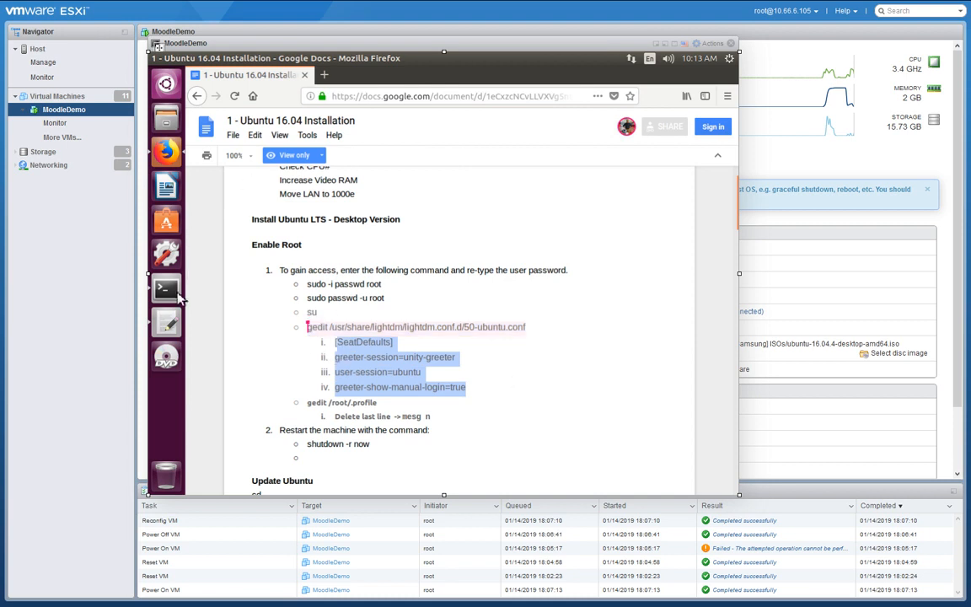
pyautogui.click(173, 327)
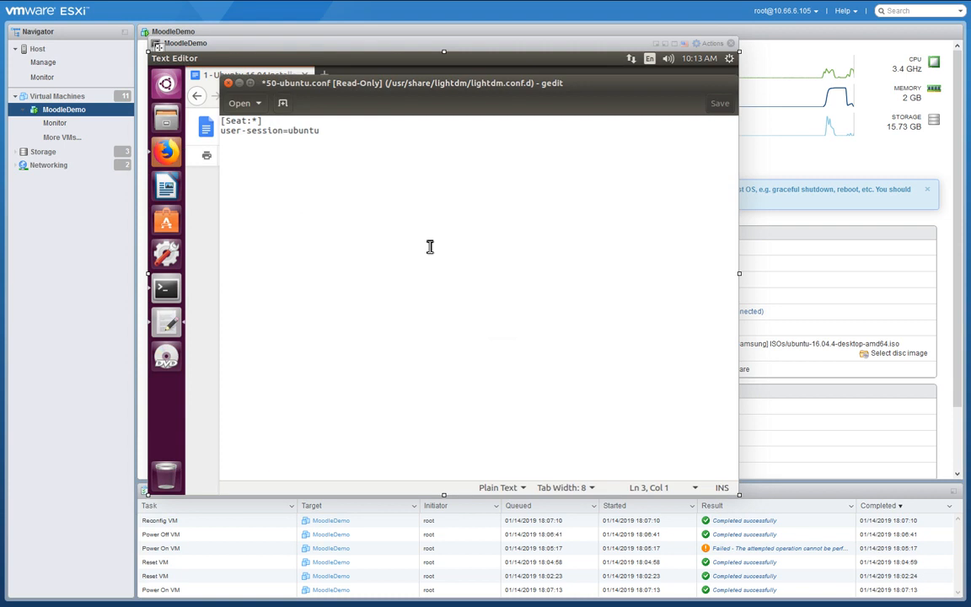
pyautogui.write('[SeatDefaults] greeter-session=unity-greeter user-session=ubuntu greeter-show-manual-login=true')
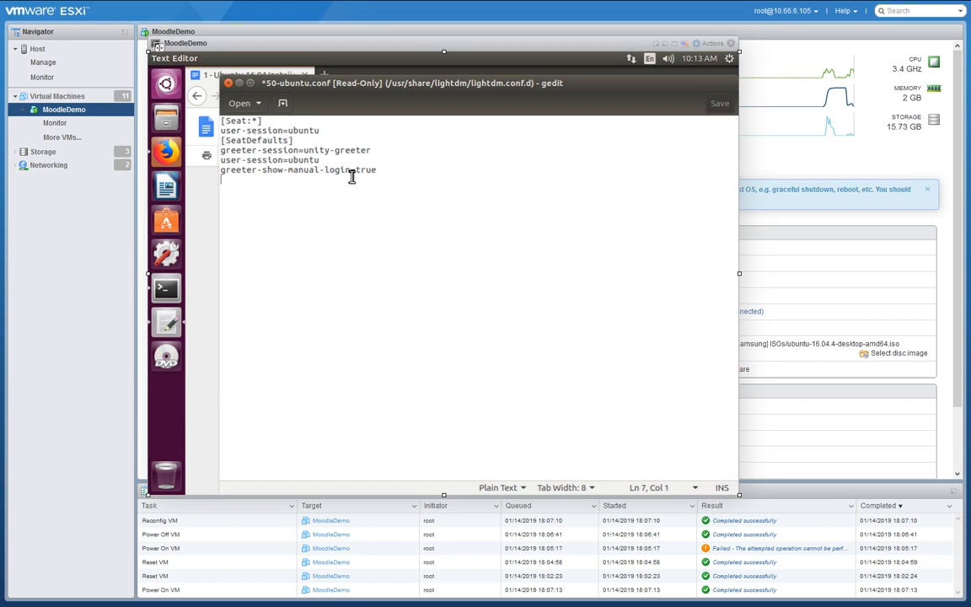
# Close the read-only 50-ubuntu.conf without saving and return to the Terminal.
pyautogui.click(228, 82)
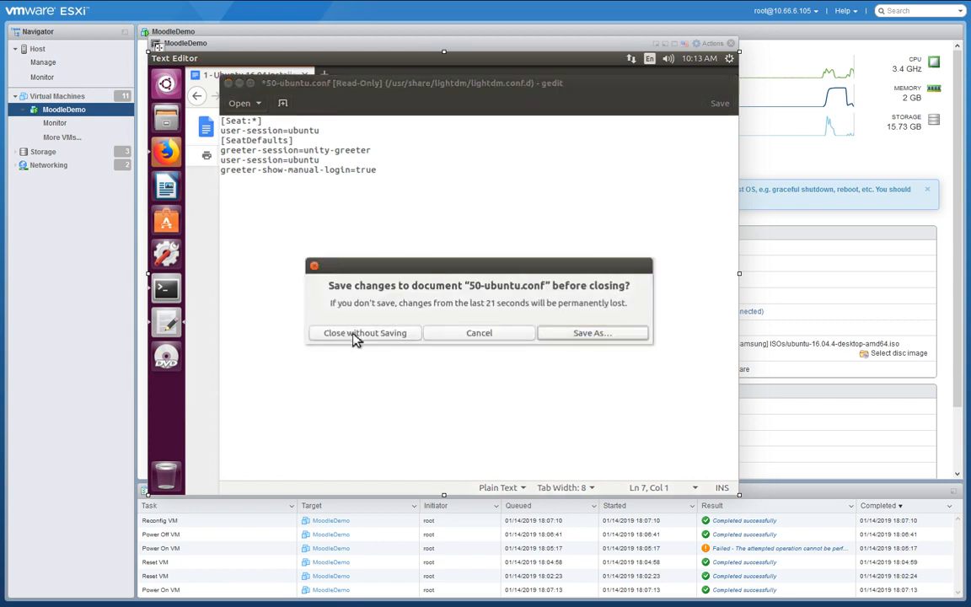
pyautogui.click(479, 333)
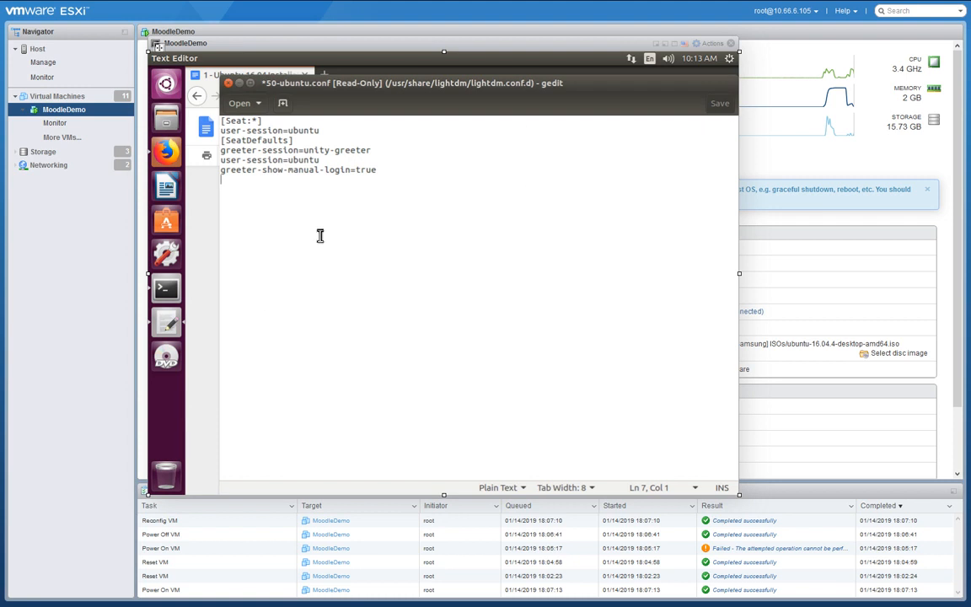
pyautogui.click(227, 84)
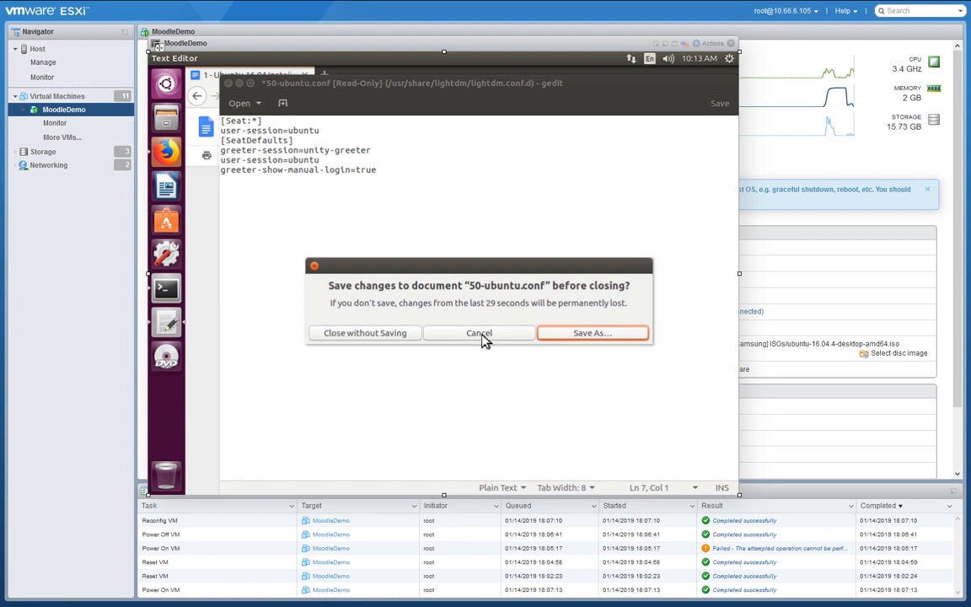
pyautogui.click(396, 335)
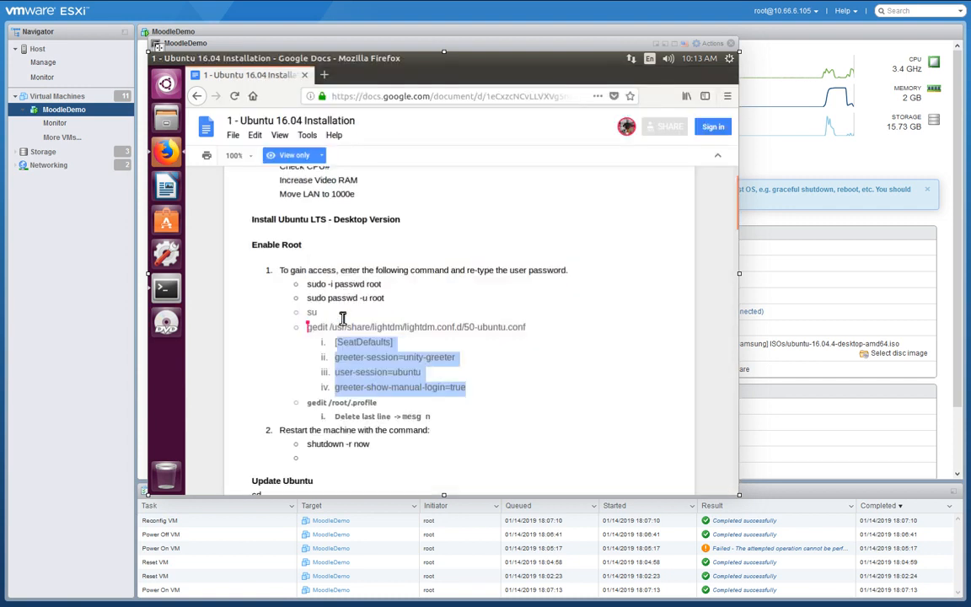
pyautogui.click(164, 282)
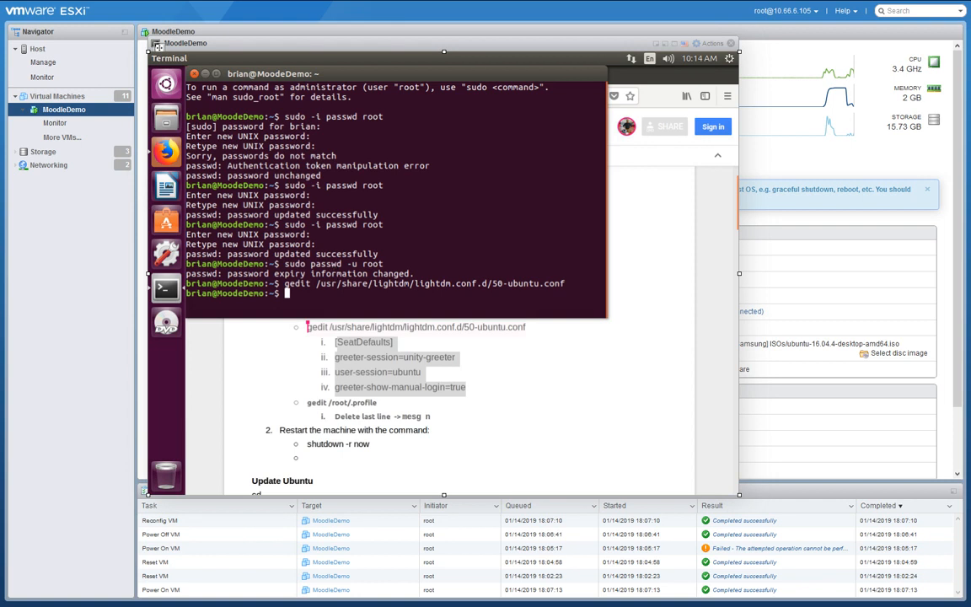
# Switch to root with su and open 50-ubuntu.conf in gedit from the pasted command.
pyautogui.write('su')
pyautogui.press('Return')
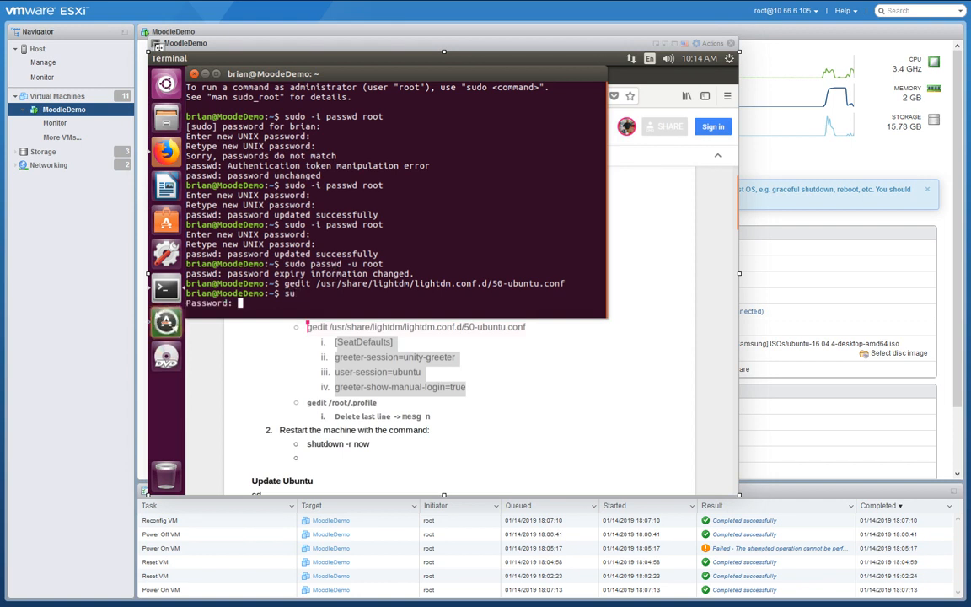
pyautogui.press('Return')
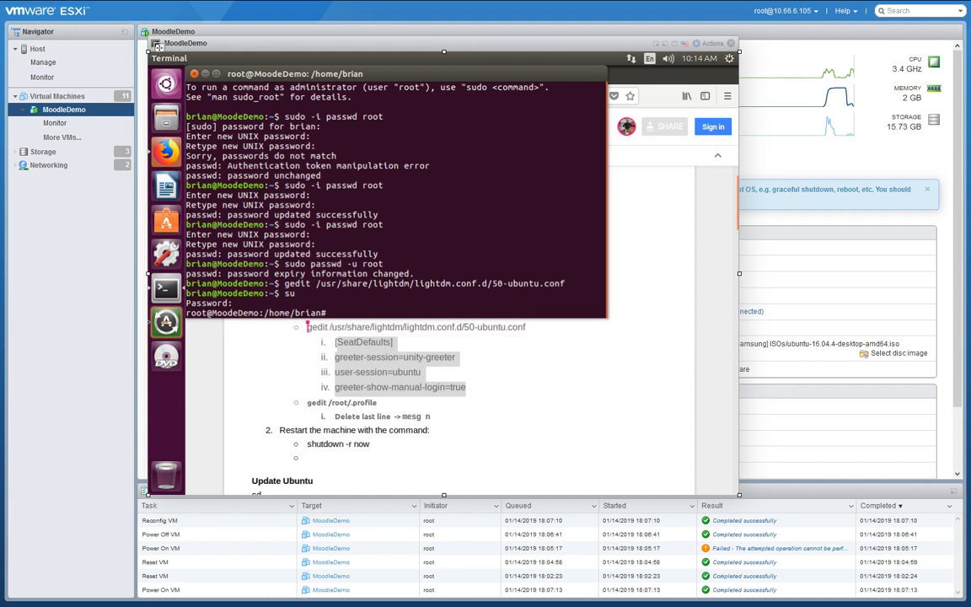
pyautogui.click(536, 335)
pyautogui.moveTo(536, 331); pyautogui.dragTo(309, 337)
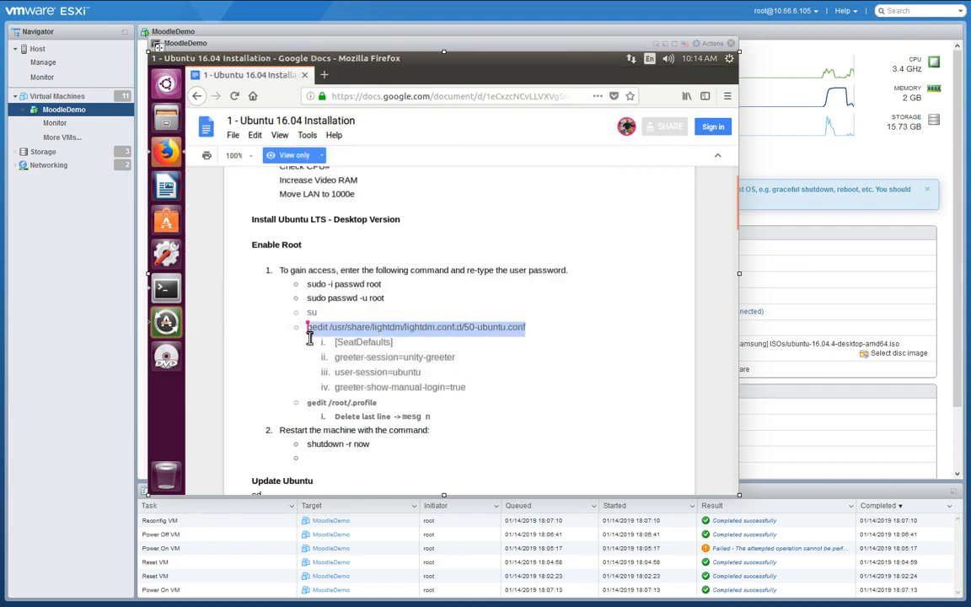
pyautogui.click(166, 286)
pyautogui.rightClick(366, 314)
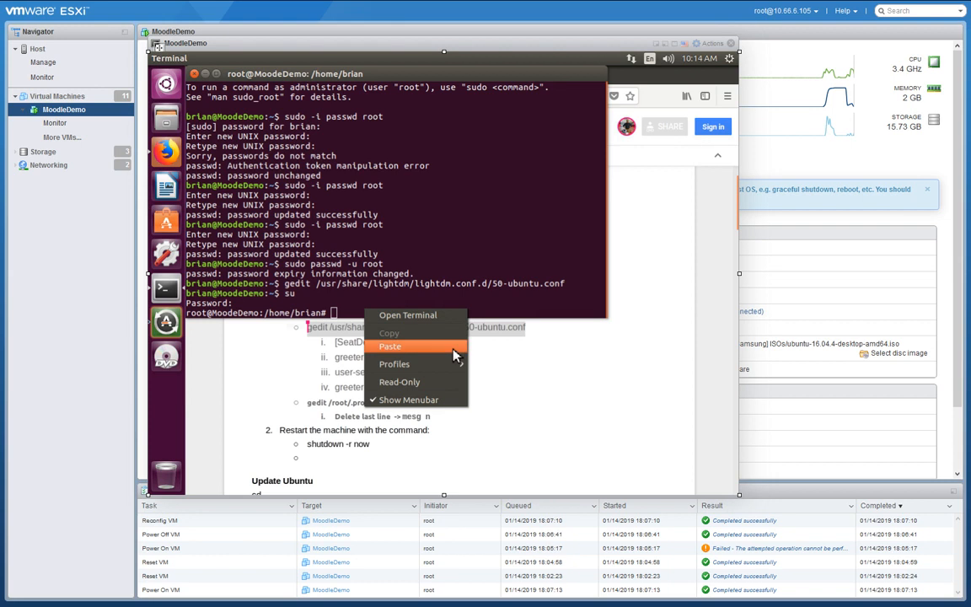
pyautogui.click(434, 347)
pyautogui.press('Return')
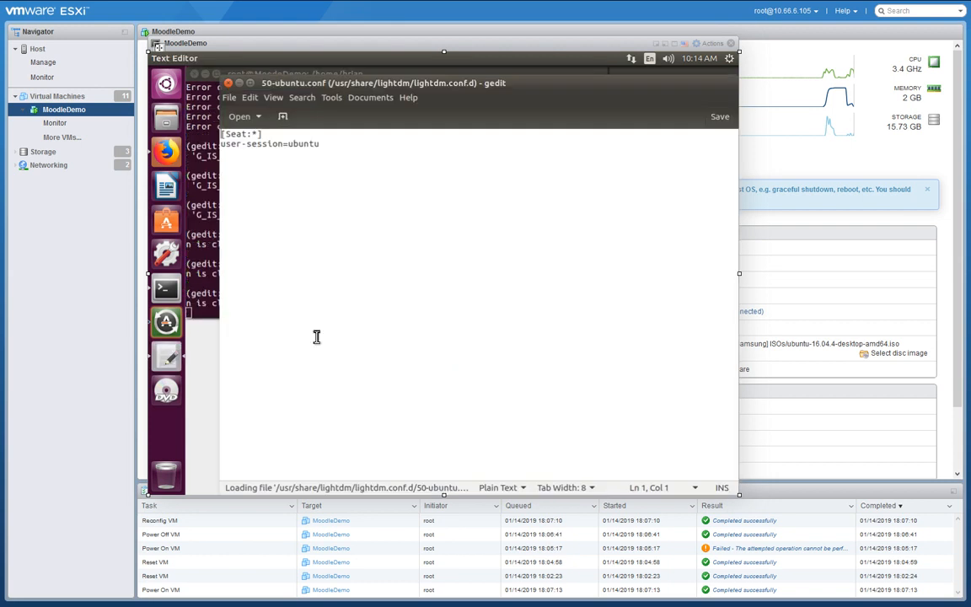
# Paste the four SeatDefaults lines below user-session=ubuntu, save the file and close gedit.
pyautogui.click(166, 150)
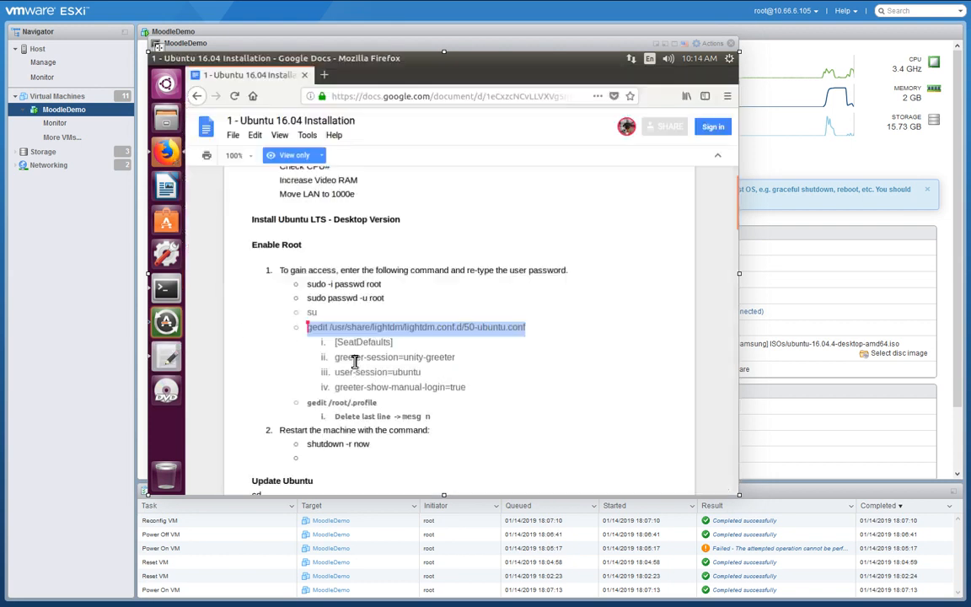
pyautogui.moveTo(451, 393); pyautogui.dragTo(342, 346)
pyautogui.hotkey('ctrl', 'c')
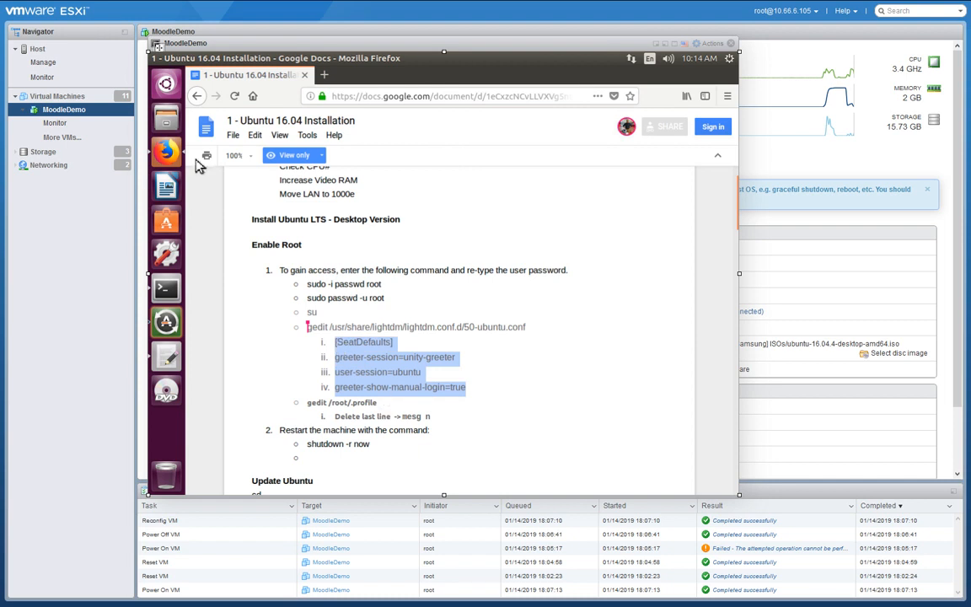
pyautogui.click(168, 357)
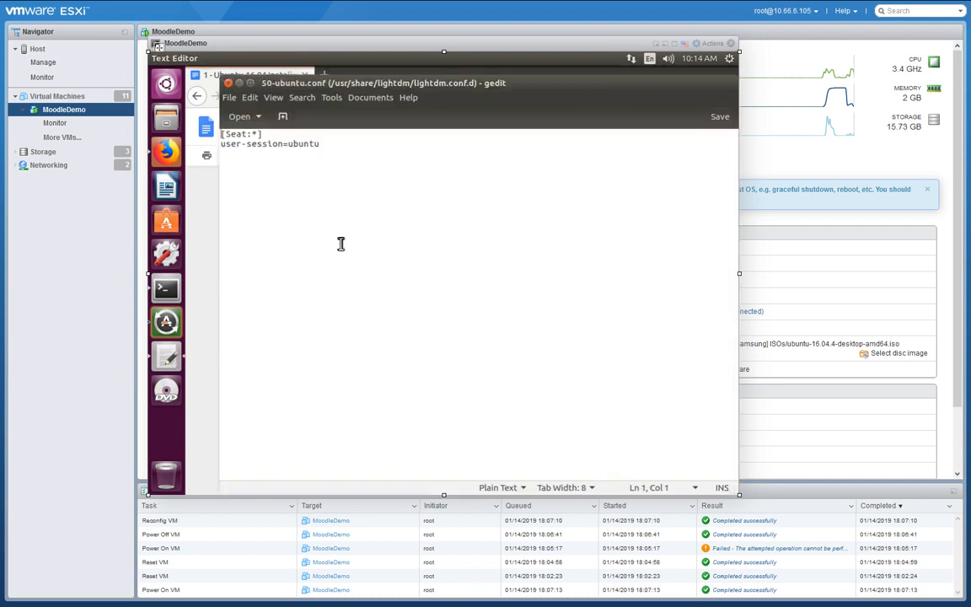
pyautogui.click(265, 161)
pyautogui.press('Return')
pyautogui.rightClick(268, 161)
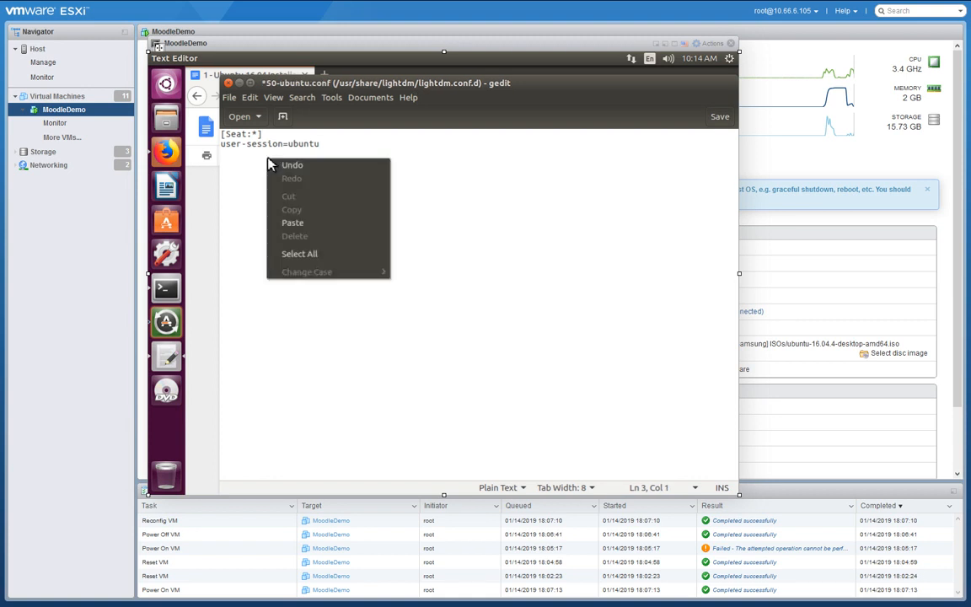
pyautogui.click(295, 223)
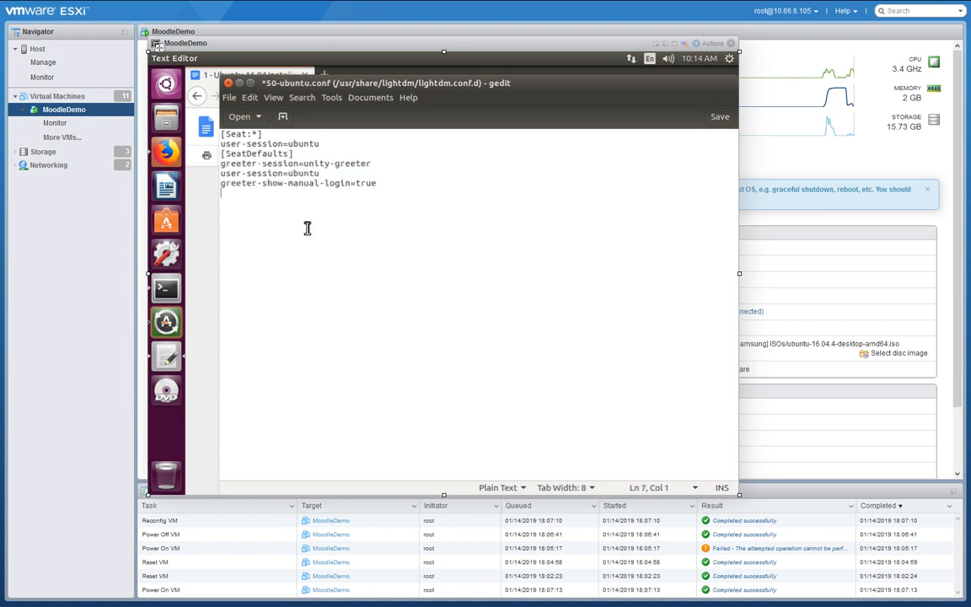
pyautogui.click(722, 122)
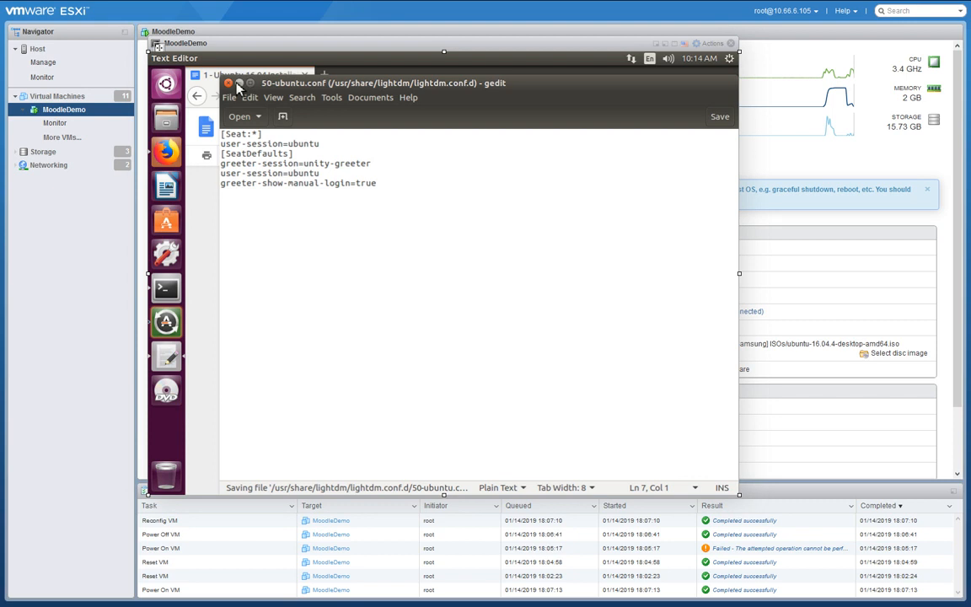
pyautogui.click(204, 145)
# Open /root/.profile in gedit and delete the 'mesg n || true' line.
pyautogui.scroll(-1, 368, 396)
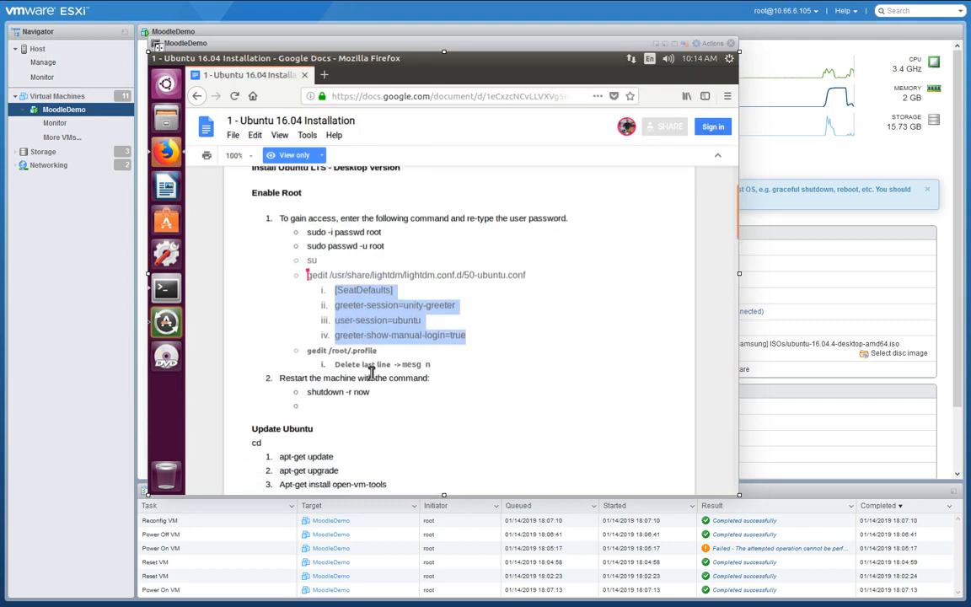
pyautogui.moveTo(381, 352); pyautogui.dragTo(305, 351)
pyautogui.hotkey('ctrl', 'c')
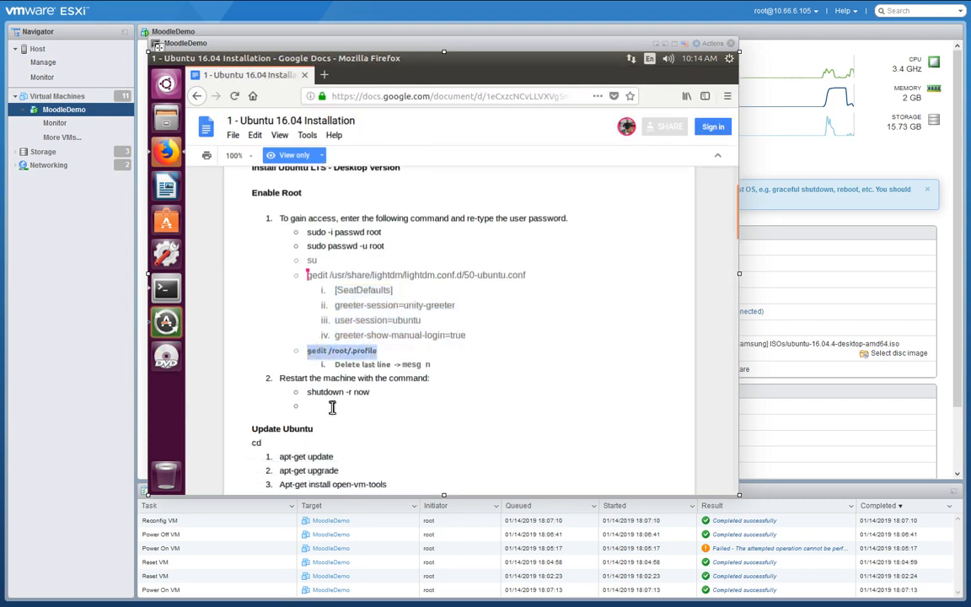
pyautogui.click(171, 289)
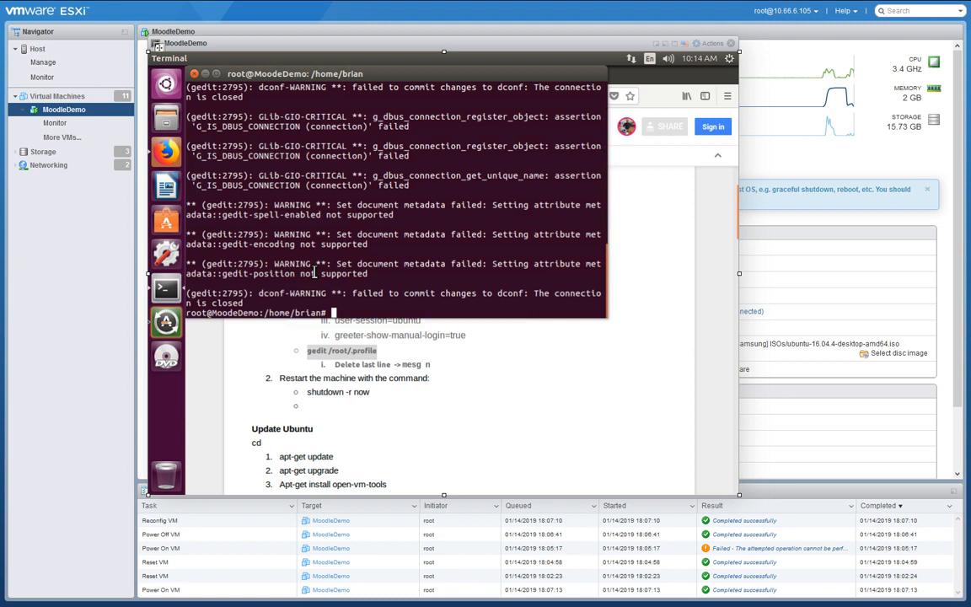
pyautogui.rightClick(358, 314)
pyautogui.click(381, 347)
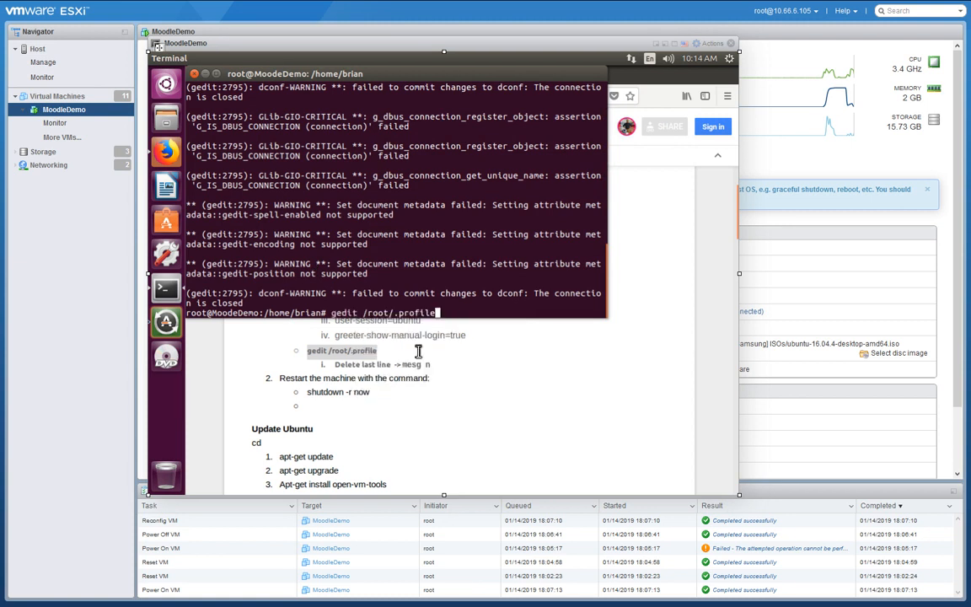
pyautogui.press('Return')
pyautogui.moveTo(314, 217); pyautogui.dragTo(227, 214)
pyautogui.press('Delete')
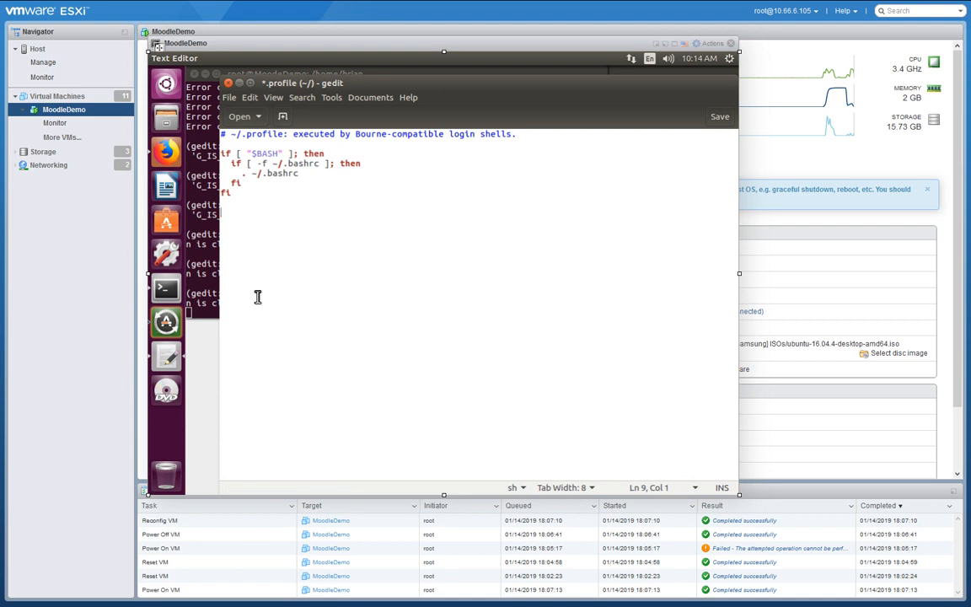
# Save and close .profile, then restart the VM with 'reboot now'.
pyautogui.click(720, 118)
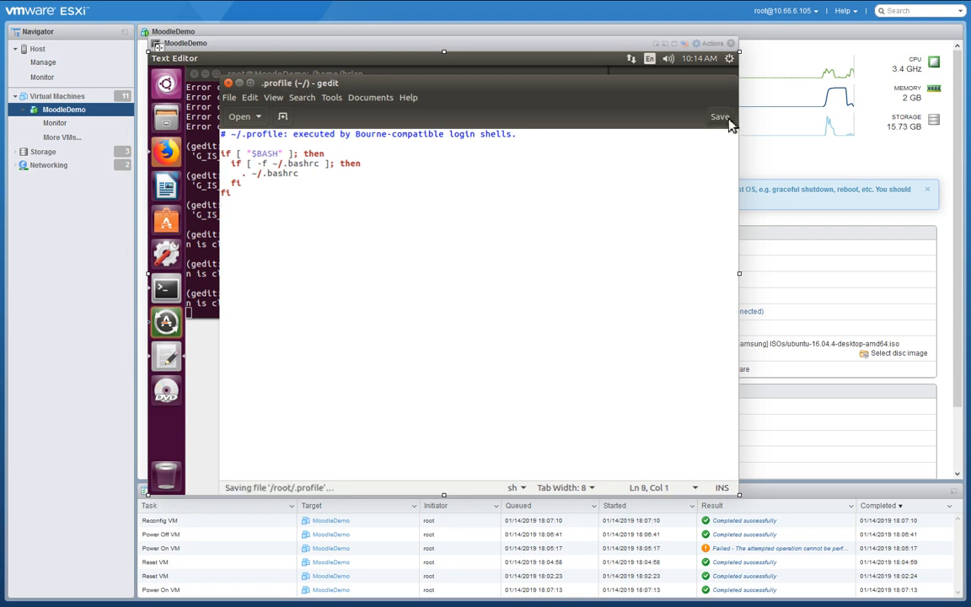
pyautogui.click(230, 84)
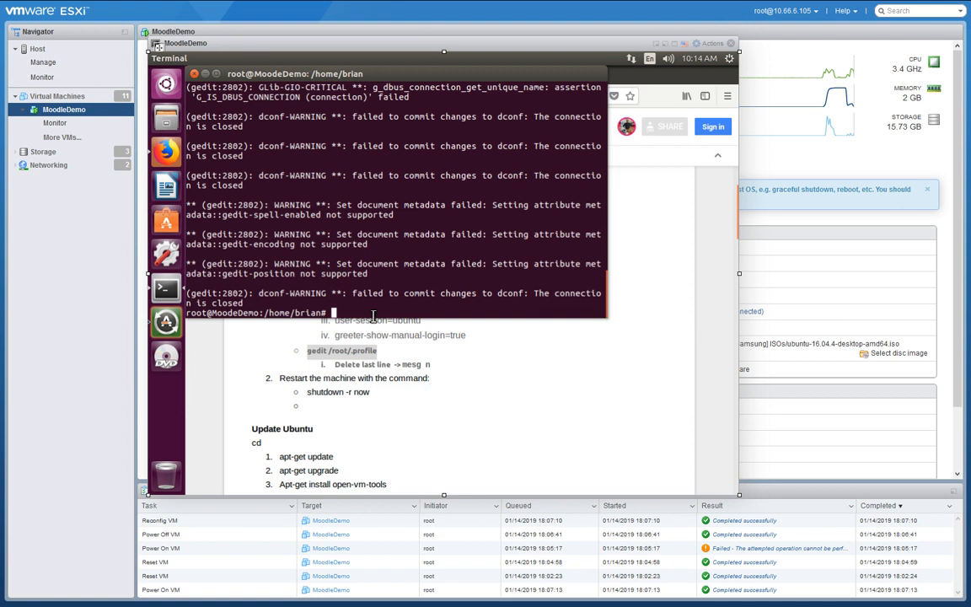
pyautogui.write('reboot now')
pyautogui.press('Return')
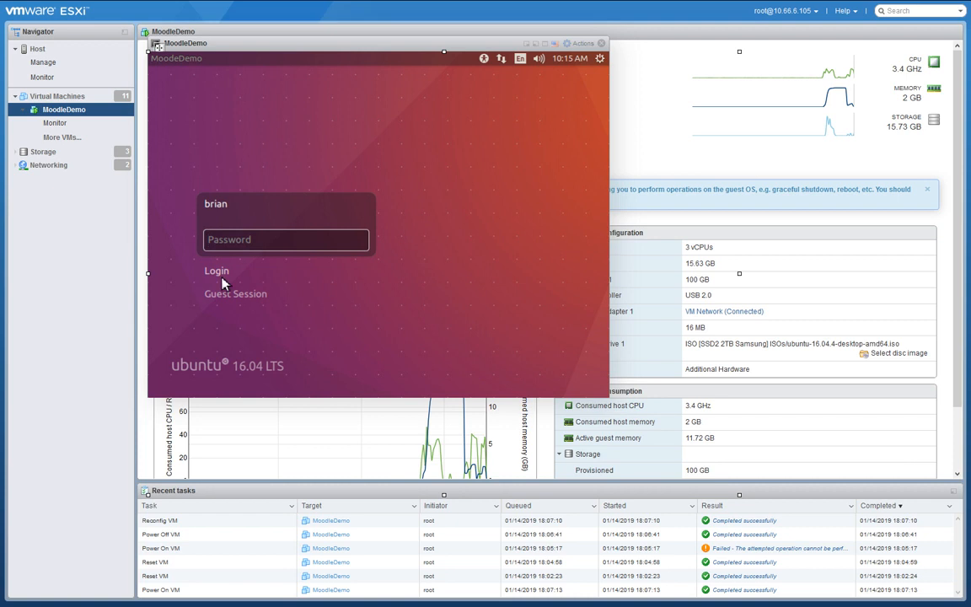
# Sign in through the manual Login option with username root and the root password.
pyautogui.click(215, 273)
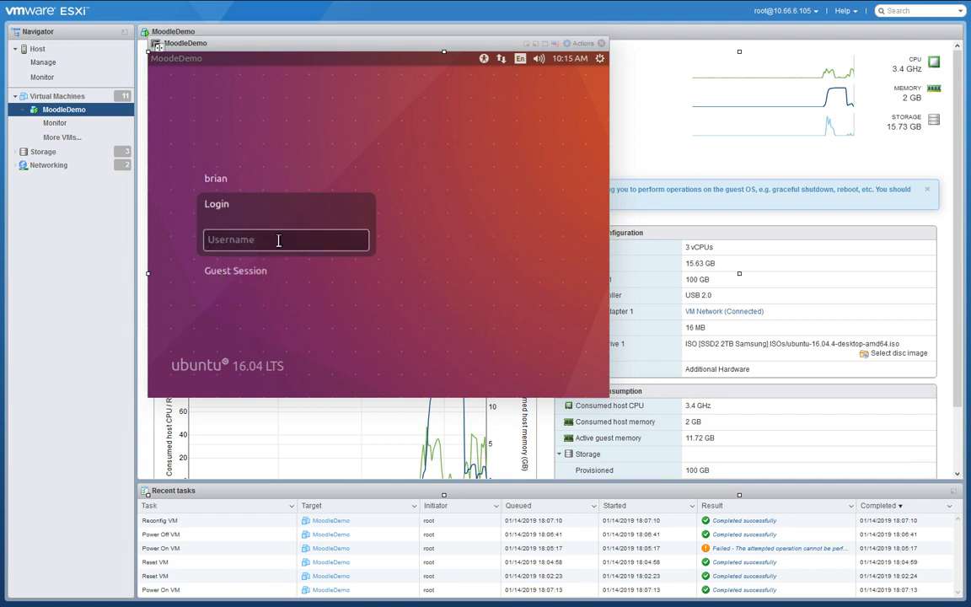
pyautogui.write('root')
pyautogui.press('Return')
pyautogui.write('••')
pyautogui.press('Return')
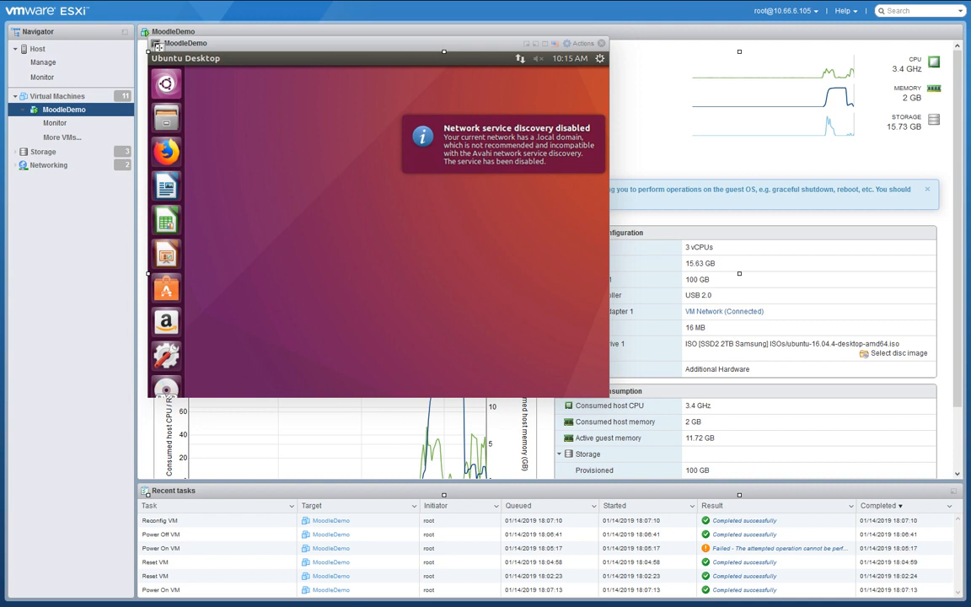
# Remove LibreOffice Calc, Impress and Amazon from the Unity launcher.
pyautogui.rightClick(162, 218)
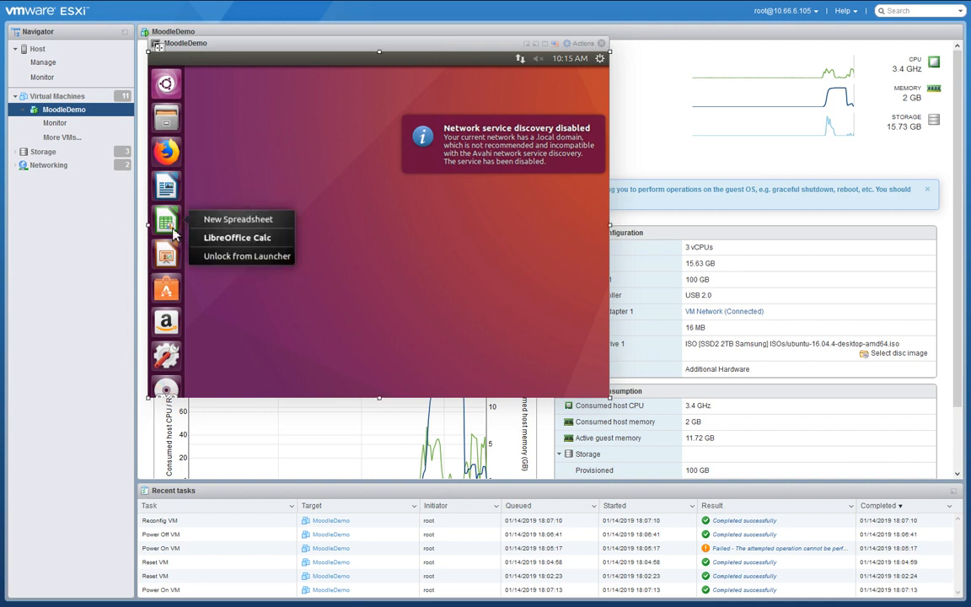
pyautogui.click(228, 256)
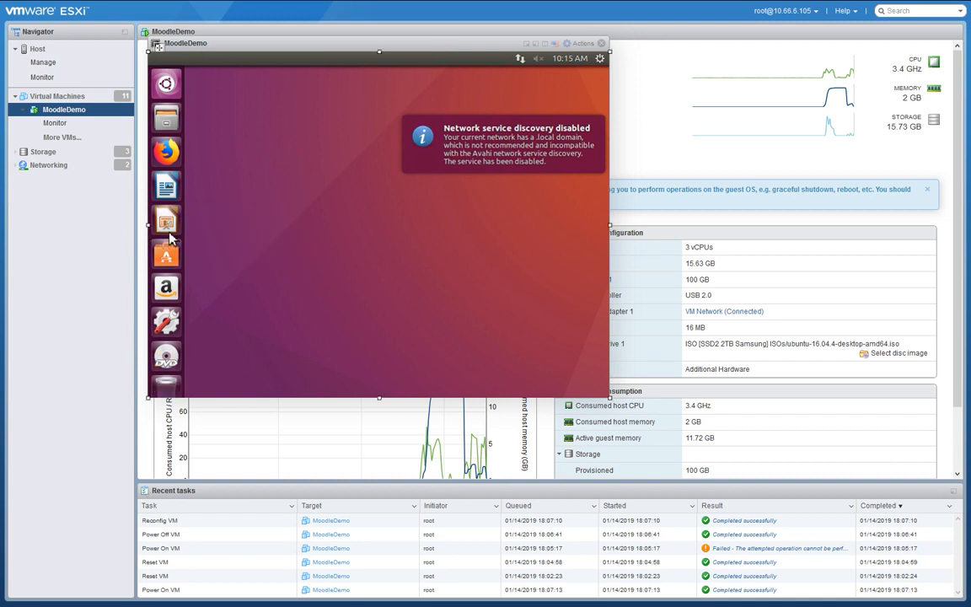
pyautogui.rightClick(164, 219)
pyautogui.click(229, 258)
pyautogui.rightClick(168, 253)
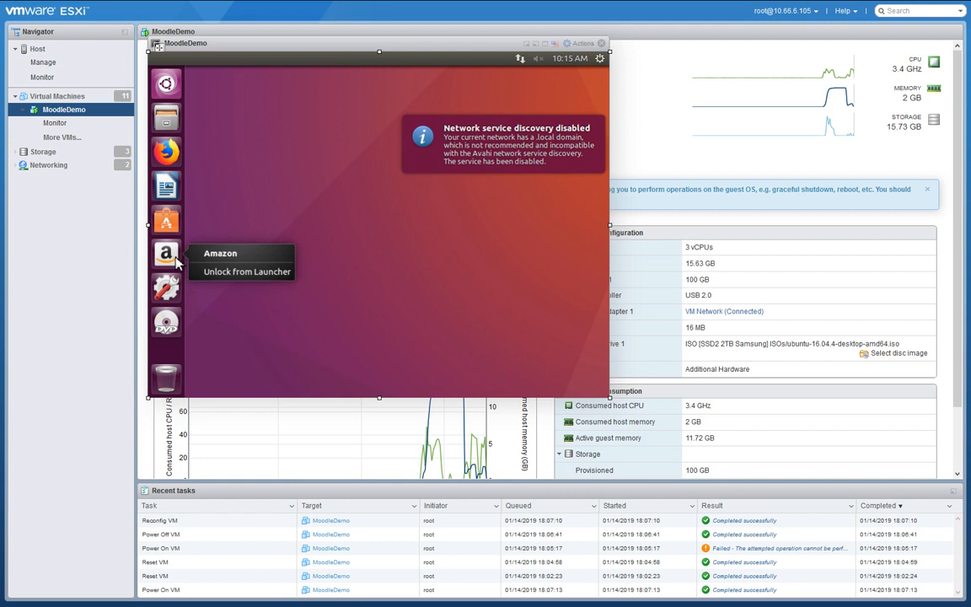
pyautogui.click(236, 273)
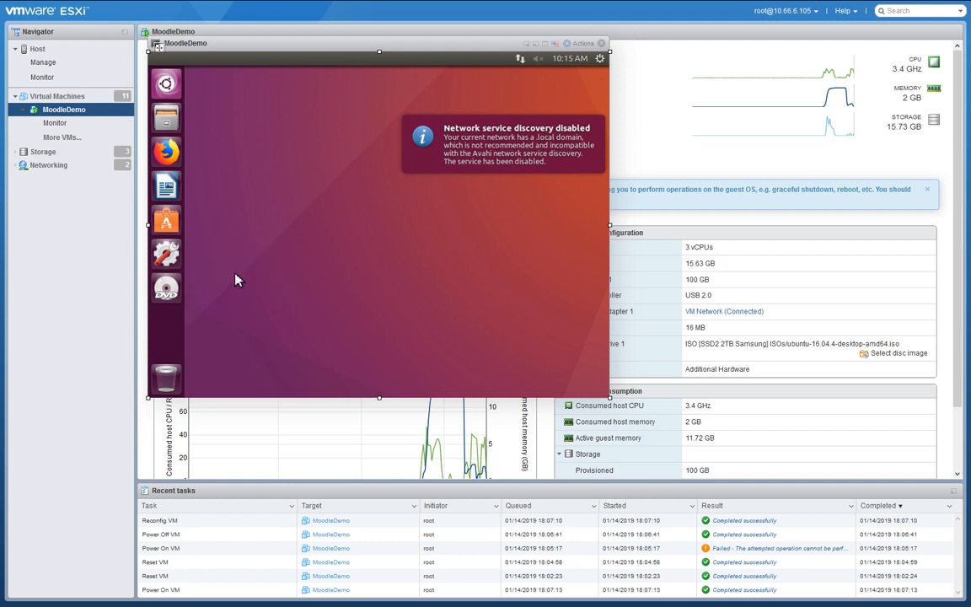
# Launch Terminal from the Dash and lock it to the launcher.
pyautogui.click(167, 85)
pyautogui.write('termin')
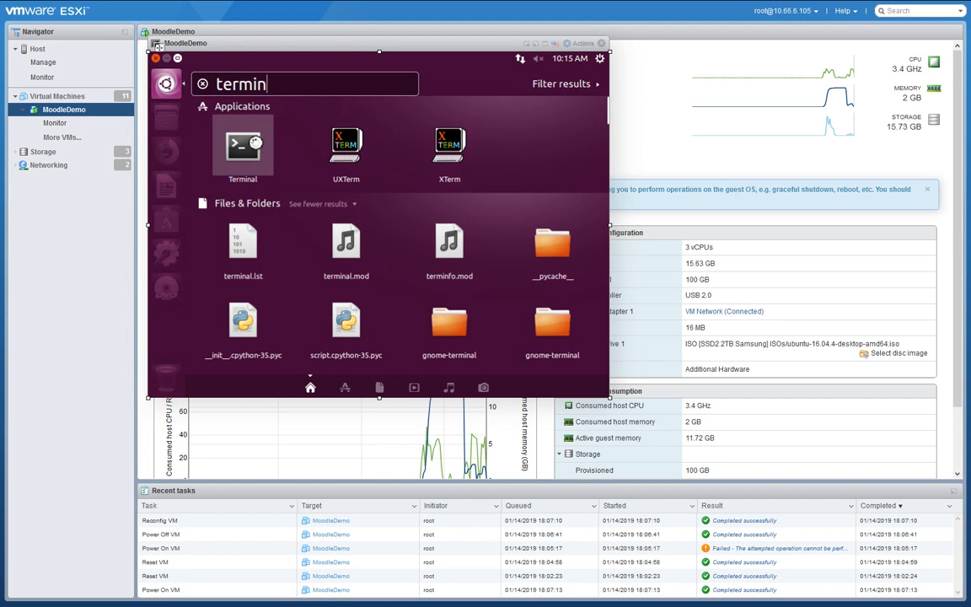
pyautogui.click(241, 147)
pyautogui.rightClick(168, 291)
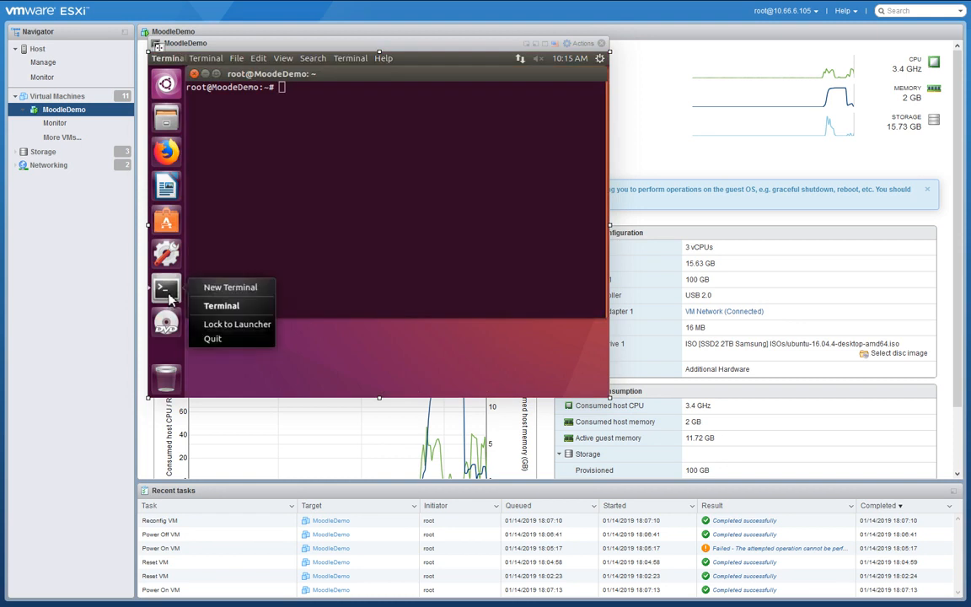
pyautogui.click(233, 324)
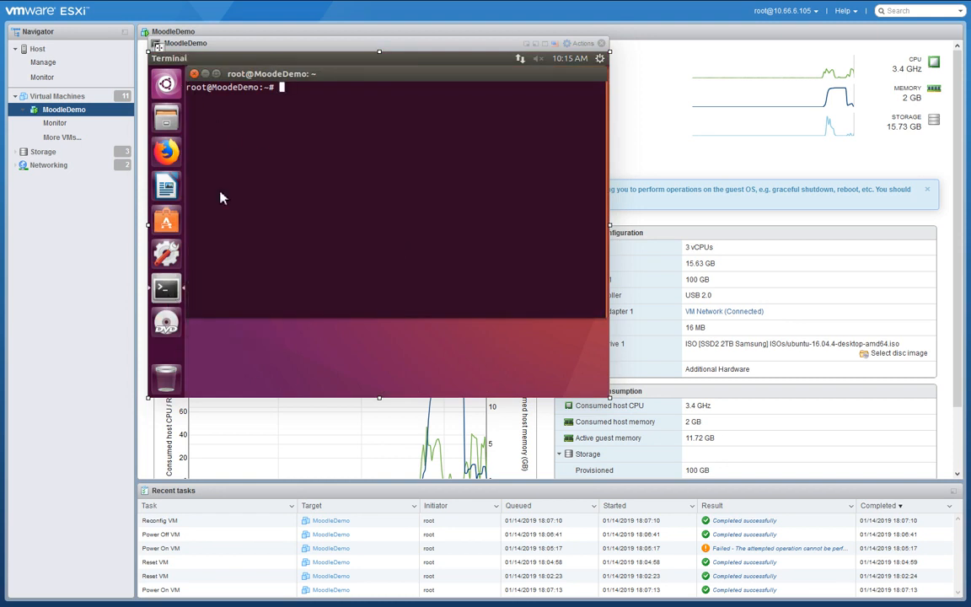
# Search the Dash for 'resol' and dismiss the resolv.conf result preview.
pyautogui.click(167, 85)
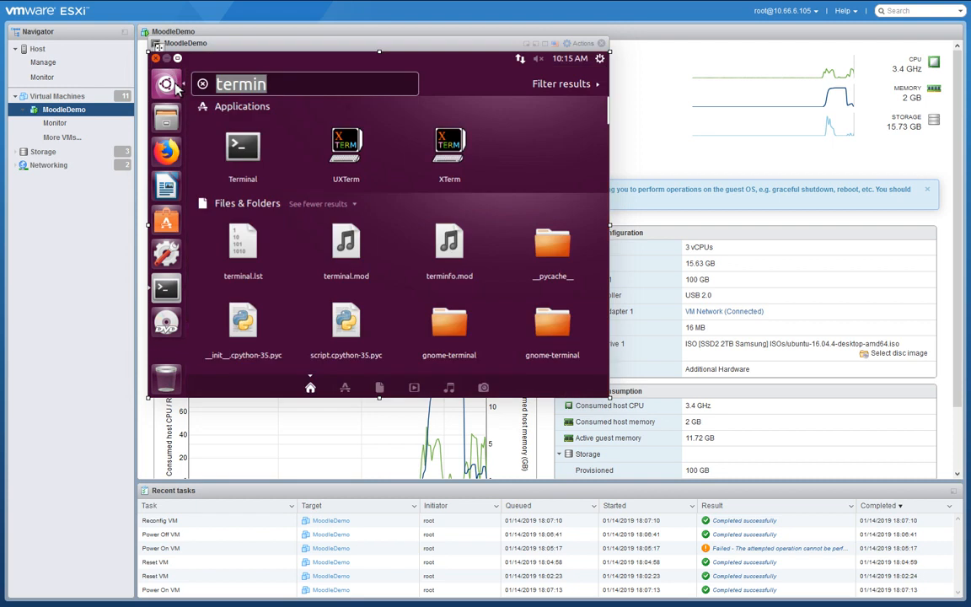
pyautogui.write('resol')
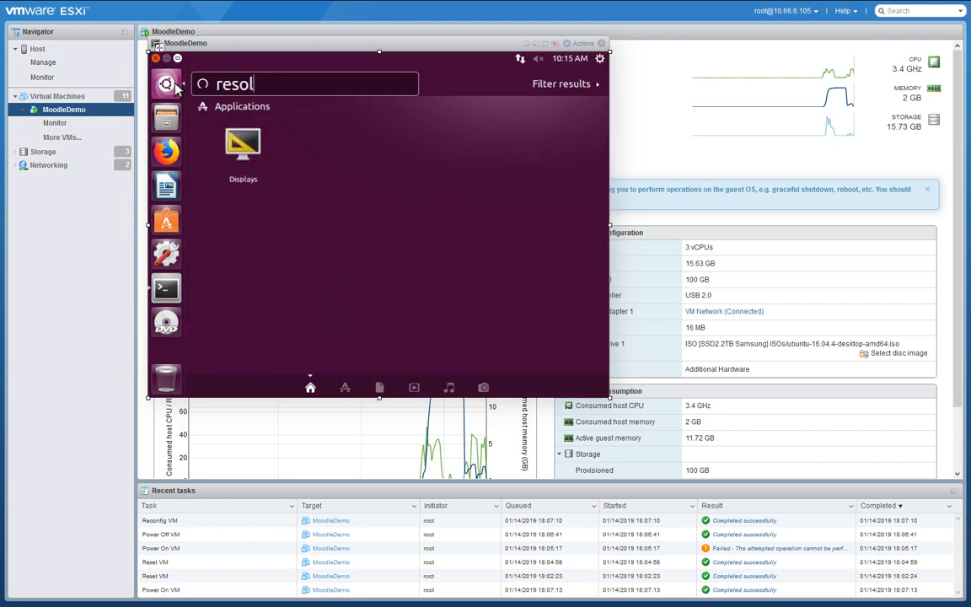
pyautogui.rightClick(243, 145)
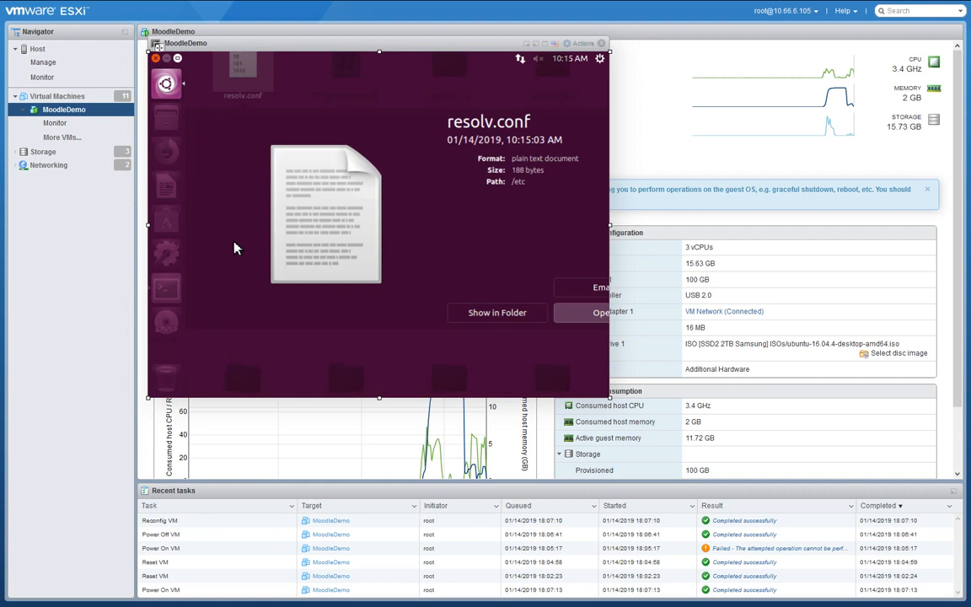
pyautogui.press('Escape')
# In Displays, apply 1024 x 768 (4:3) resolution, keep the configuration, and close the window.
pyautogui.click(250, 244)
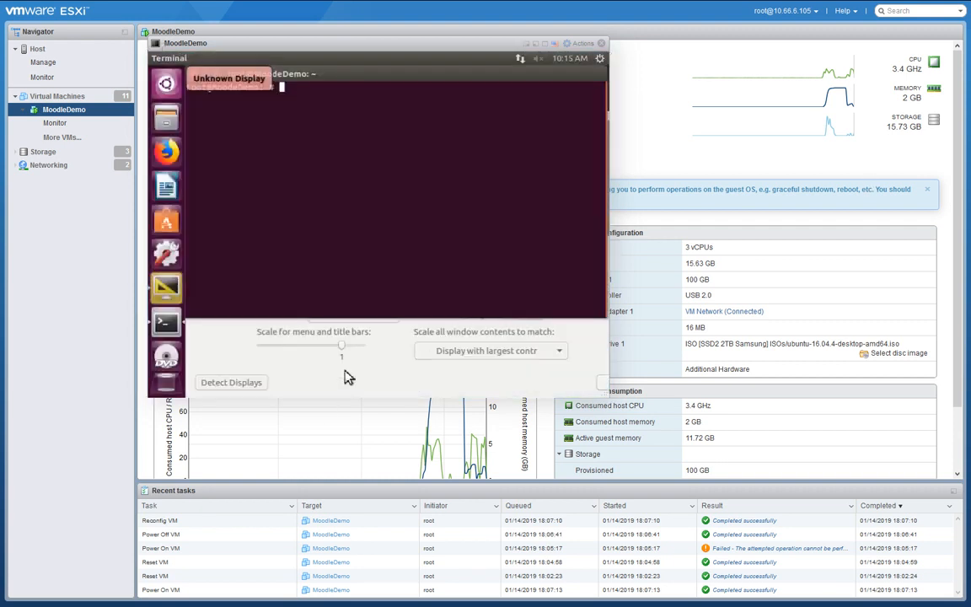
pyautogui.click(342, 294)
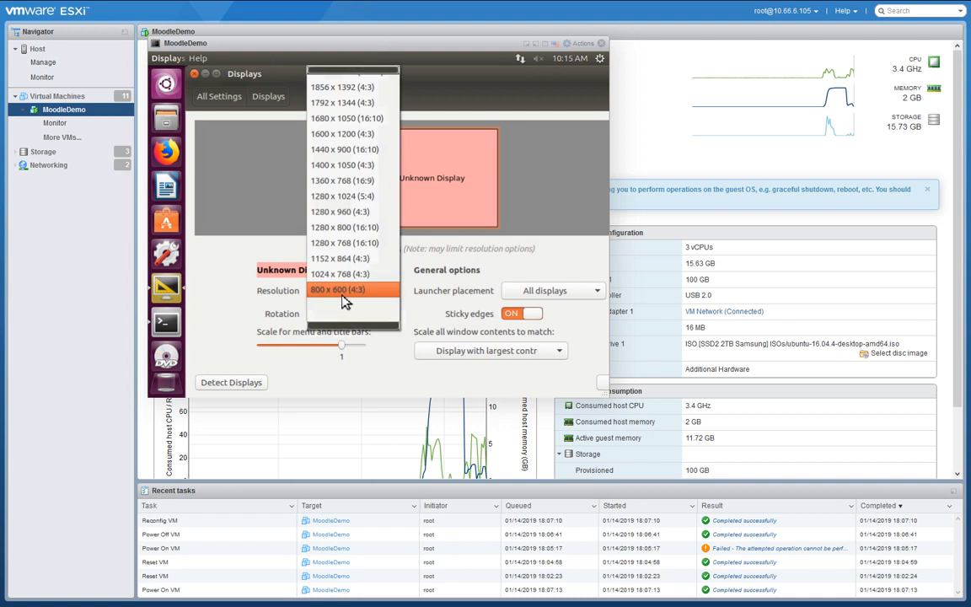
pyautogui.click(342, 292)
pyautogui.click(343, 291)
pyautogui.click(337, 274)
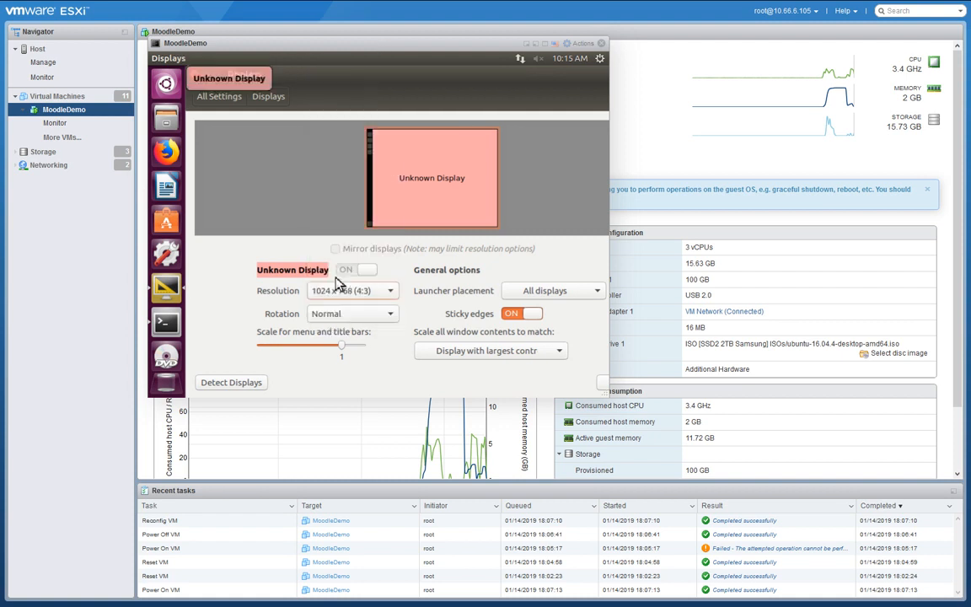
pyautogui.click(338, 284)
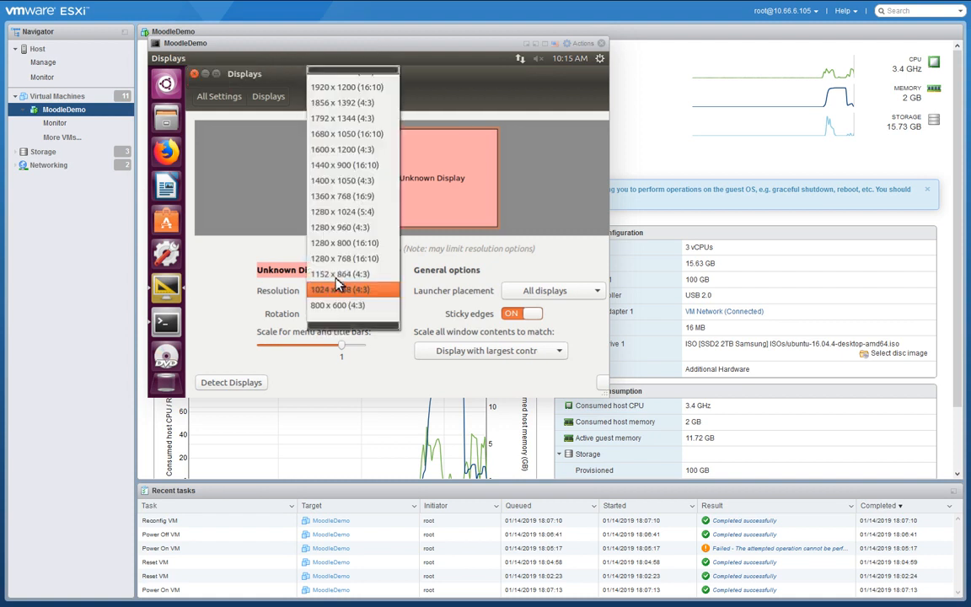
pyautogui.click(341, 289)
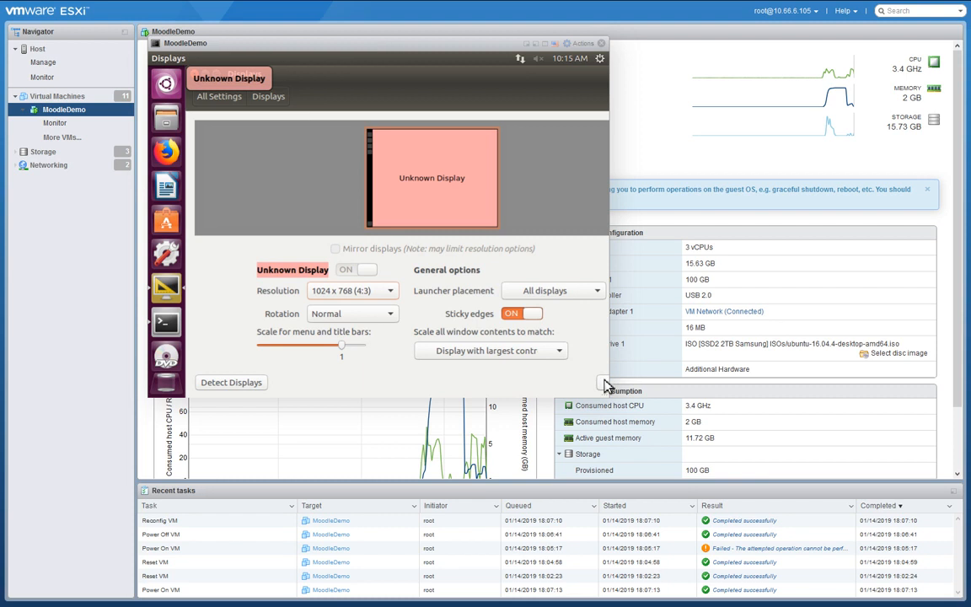
pyautogui.click(601, 382)
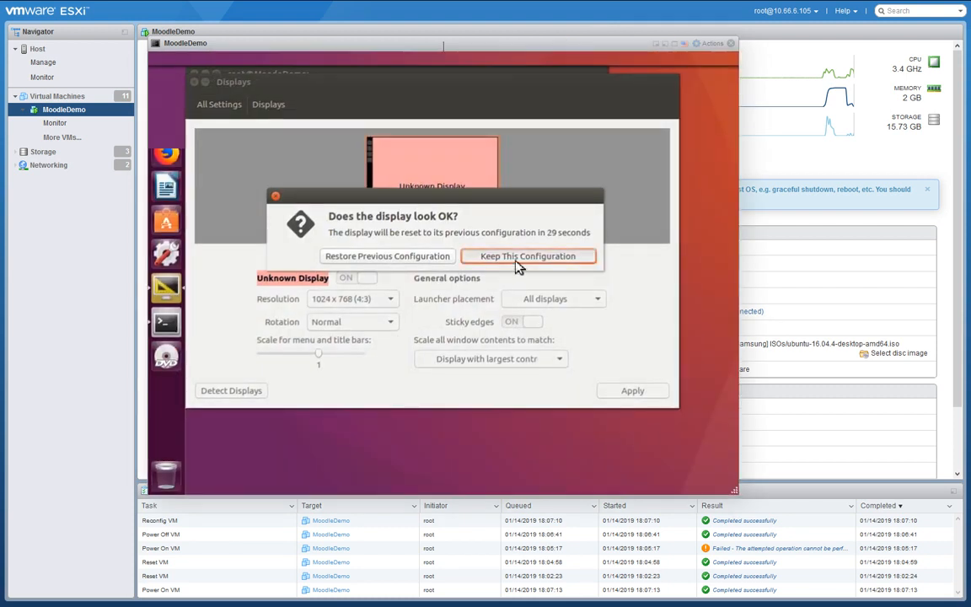
pyautogui.click(516, 253)
pyautogui.moveTo(391, 82); pyautogui.dragTo(462, 121)
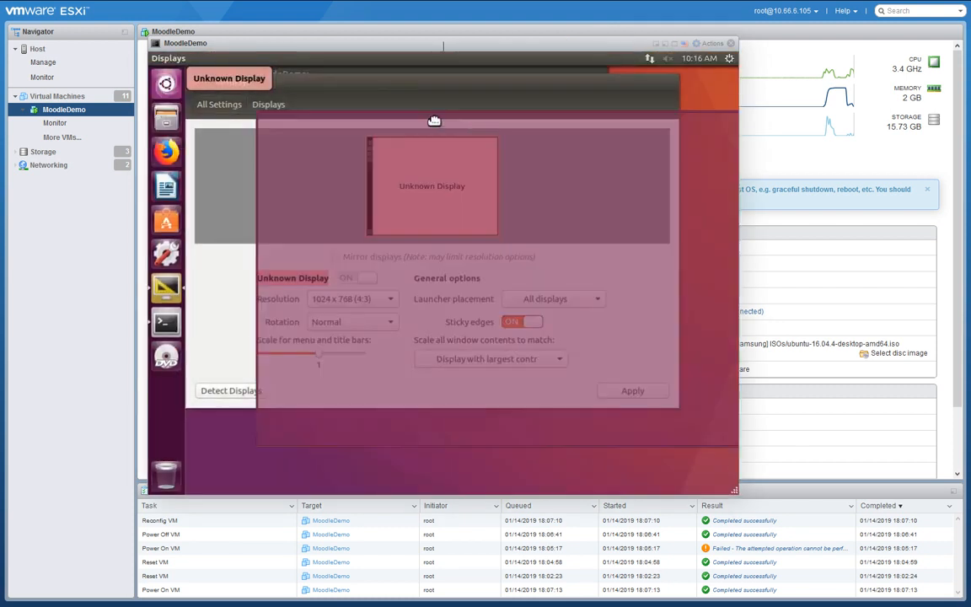
pyautogui.click(265, 122)
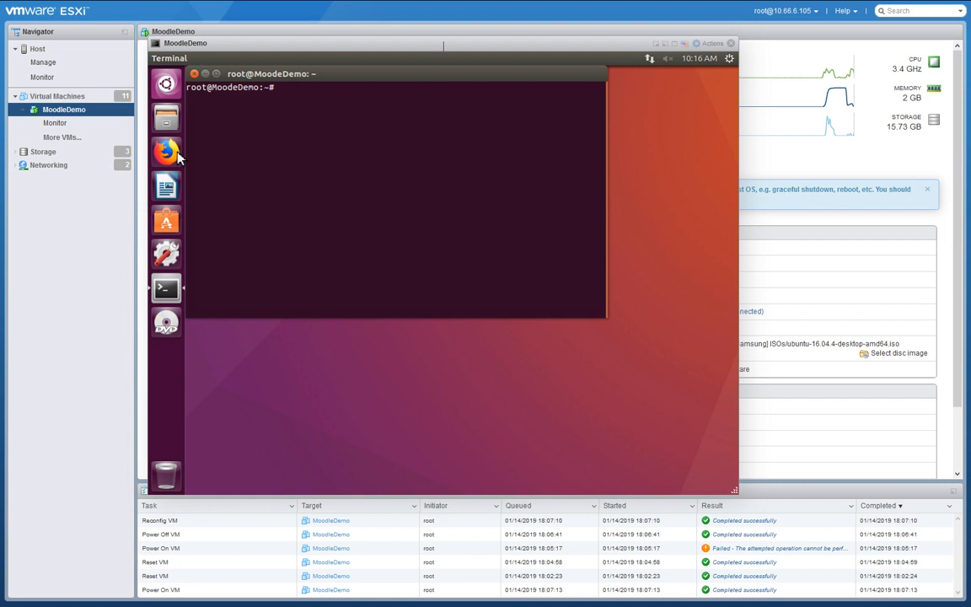
# Check the Update Ubuntu notes and run 'apt-get update' in the Terminal.
pyautogui.click(166, 152)
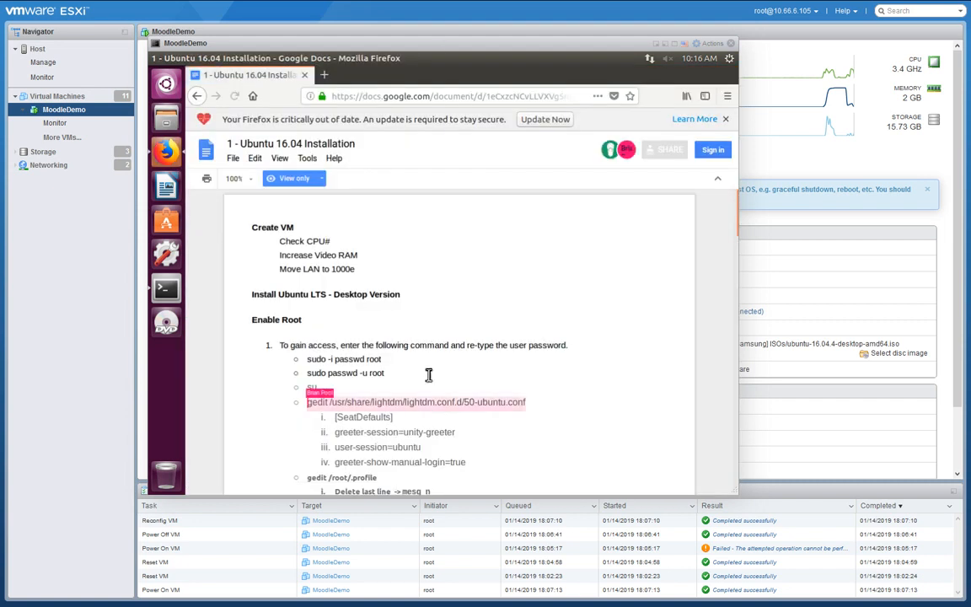
pyautogui.scroll(-5, 521, 348)
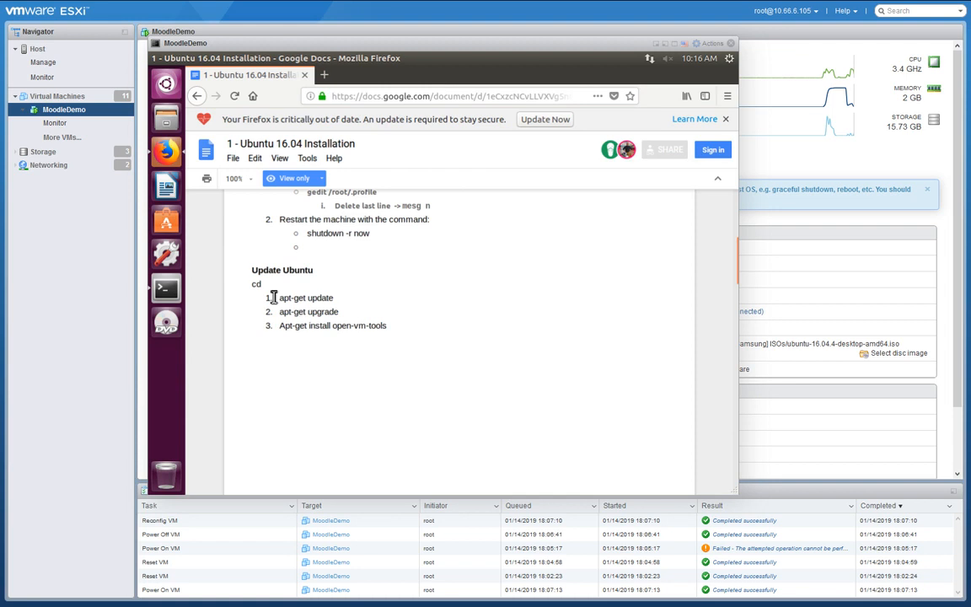
pyautogui.click(166, 287)
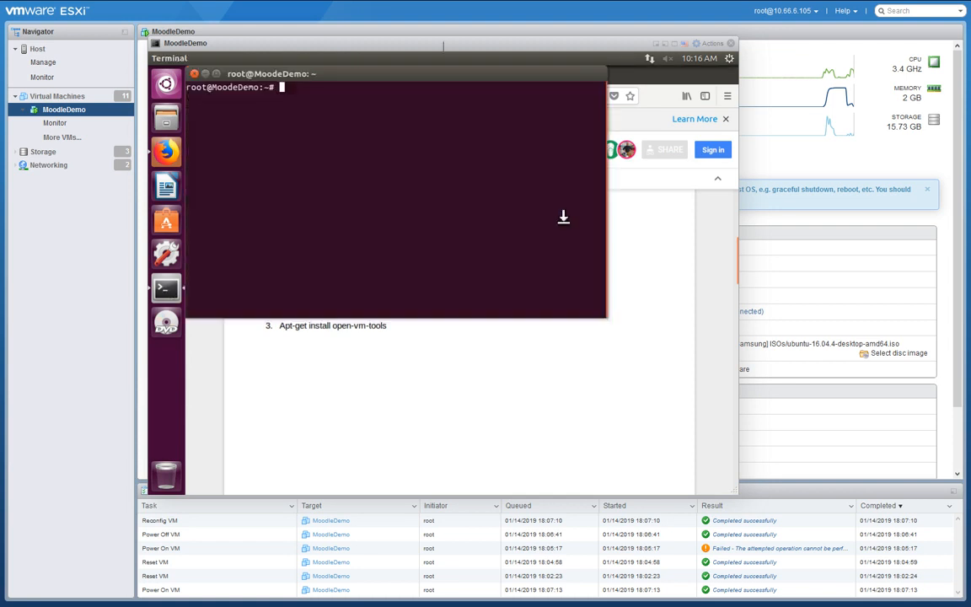
pyautogui.write('apt-get')
pyautogui.click(373, 422)
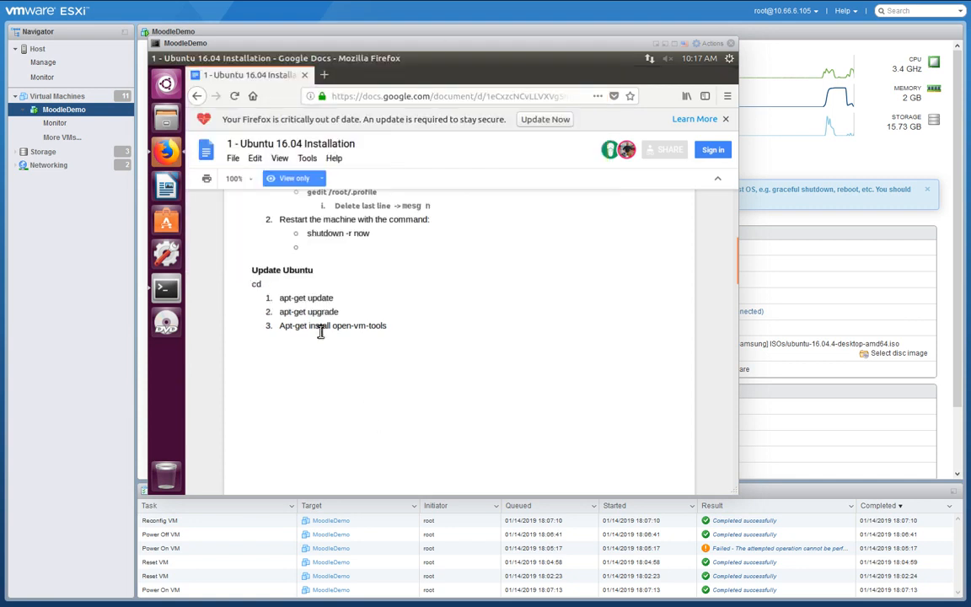
pyautogui.click(166, 287)
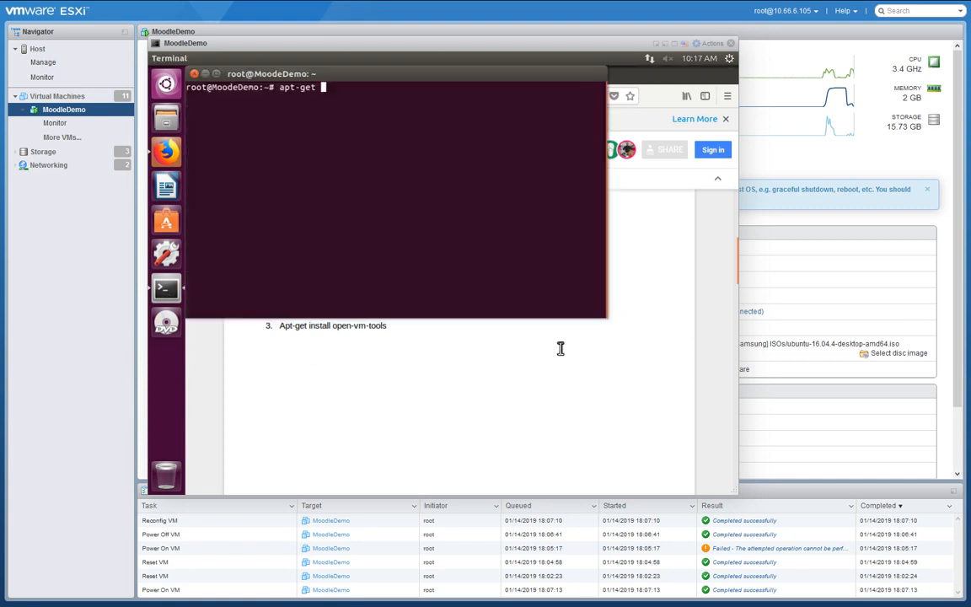
pyautogui.write('t-get update')
pyautogui.press('Return')
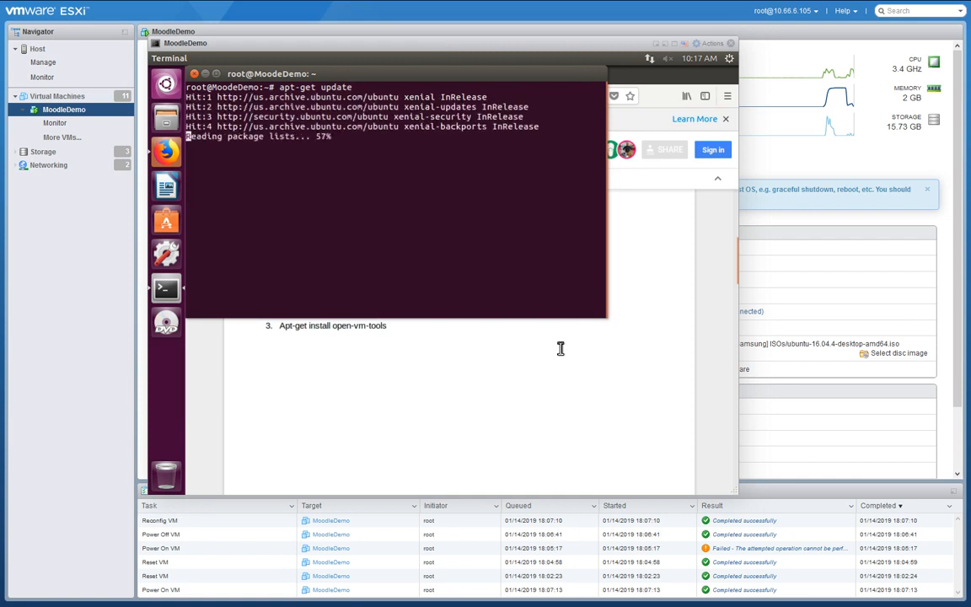
# Run 'apt-get upgrade' and confirm continuing, upgrading all 402 packages.
pyautogui.press('Up')
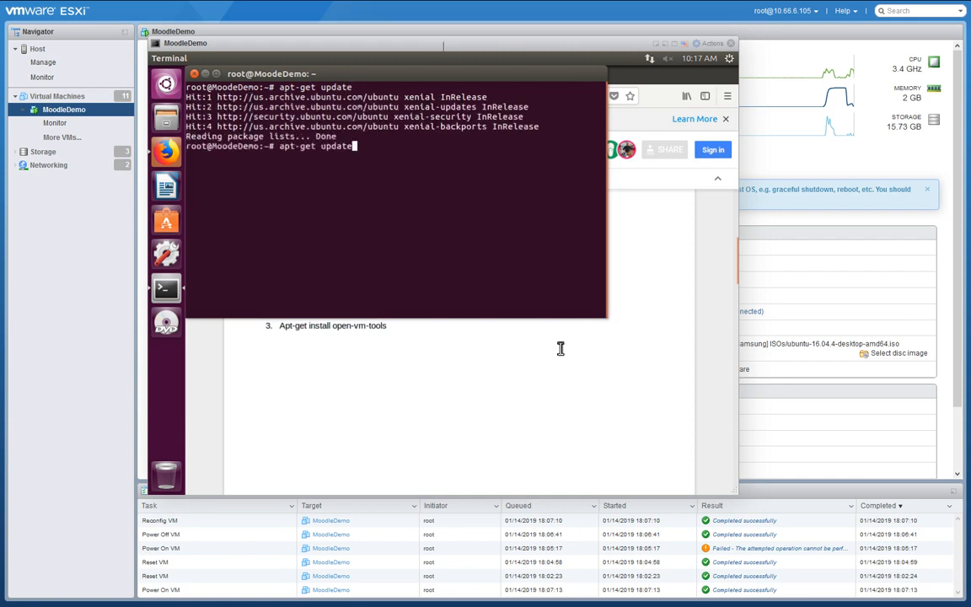
pyautogui.press('BackSpace')
pyautogui.press('BackSpace')
pyautogui.press('BackSpace')
pyautogui.write('grade')
pyautogui.hotkey('ctrl', 'c')
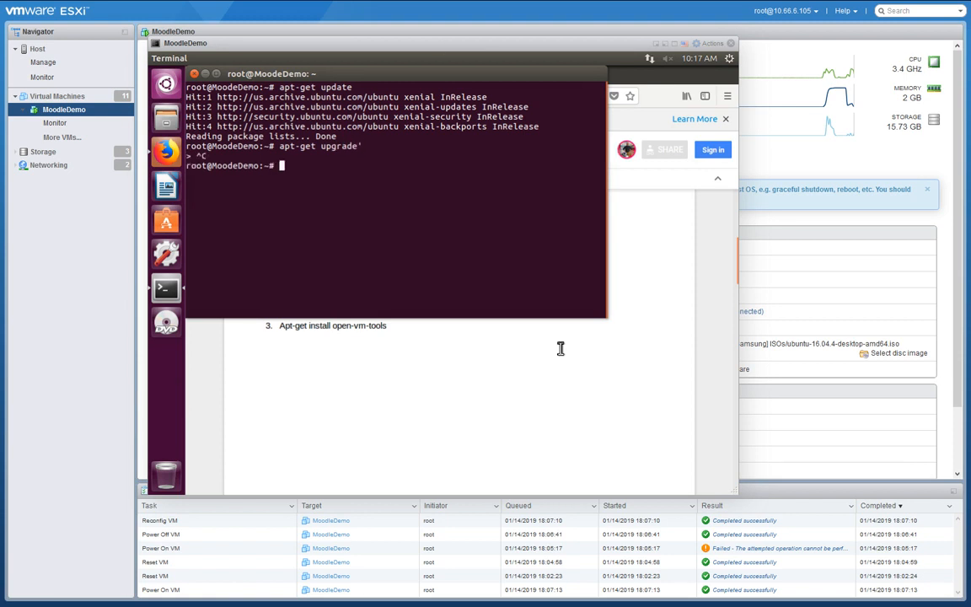
pyautogui.press('Up')
pyautogui.press('Return')
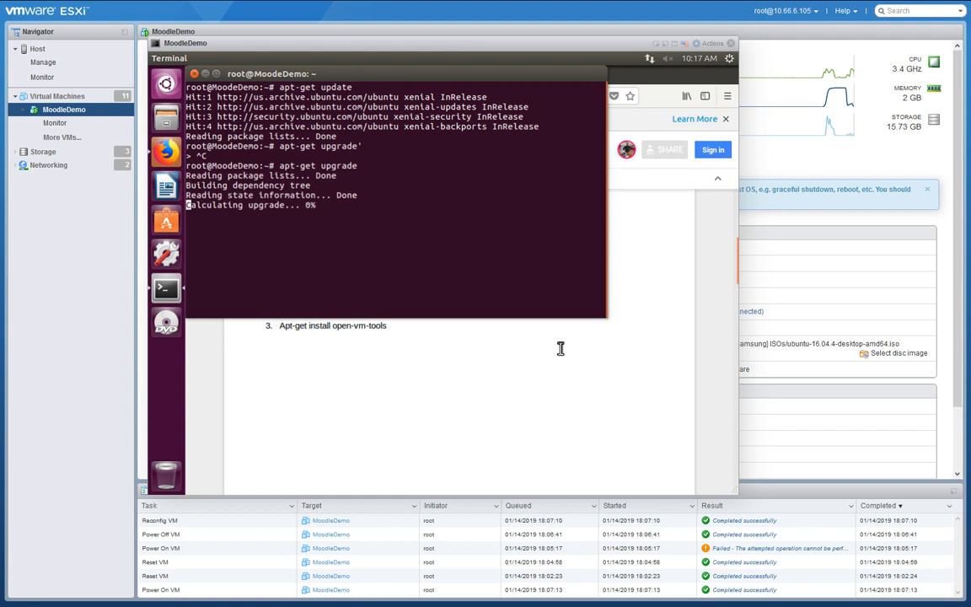
pyautogui.press('Return')
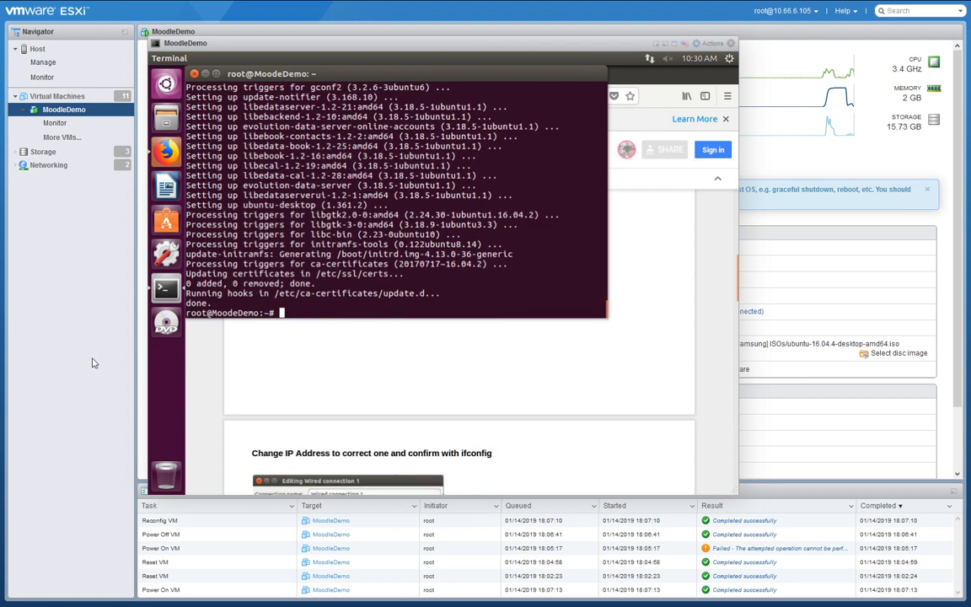
# Install open-vm-tools by running the guide's 'apt-get install open-vm-tools' as root, lowercasing 'Apt', and answering Y.
pyautogui.click(419, 356)
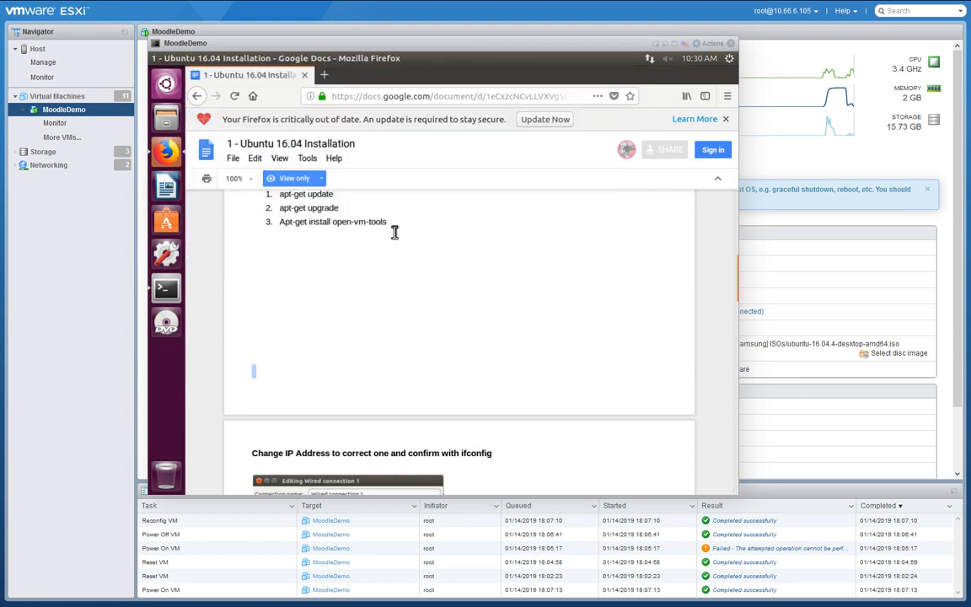
pyautogui.moveTo(387, 222); pyautogui.dragTo(274, 223)
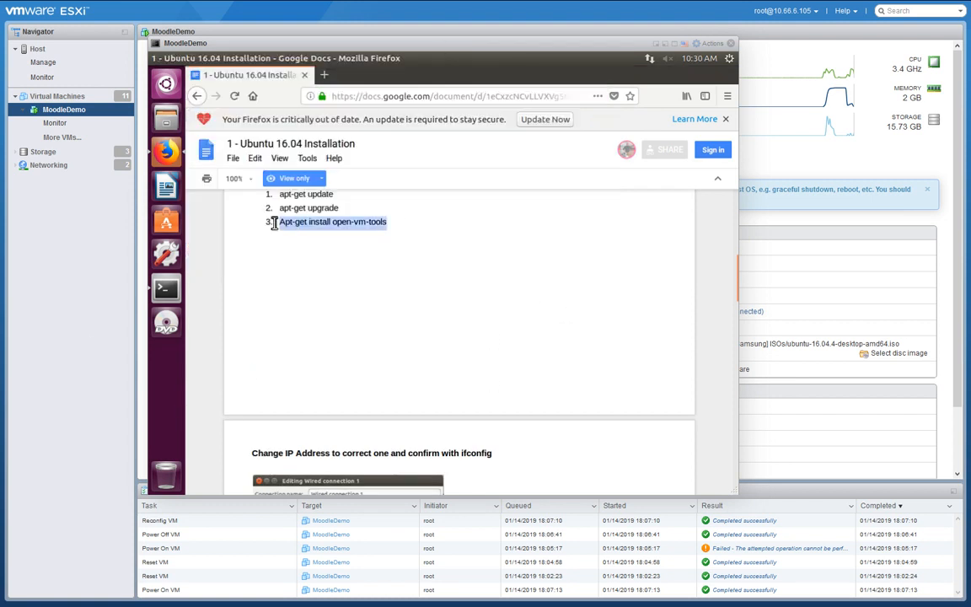
pyautogui.click(164, 285)
pyautogui.rightClick(372, 314)
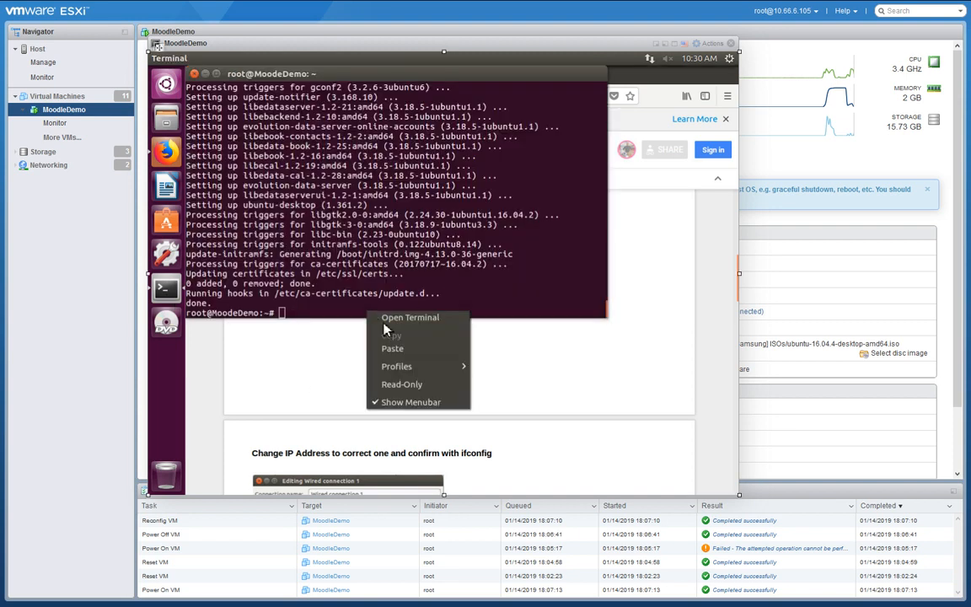
pyautogui.click(383, 345)
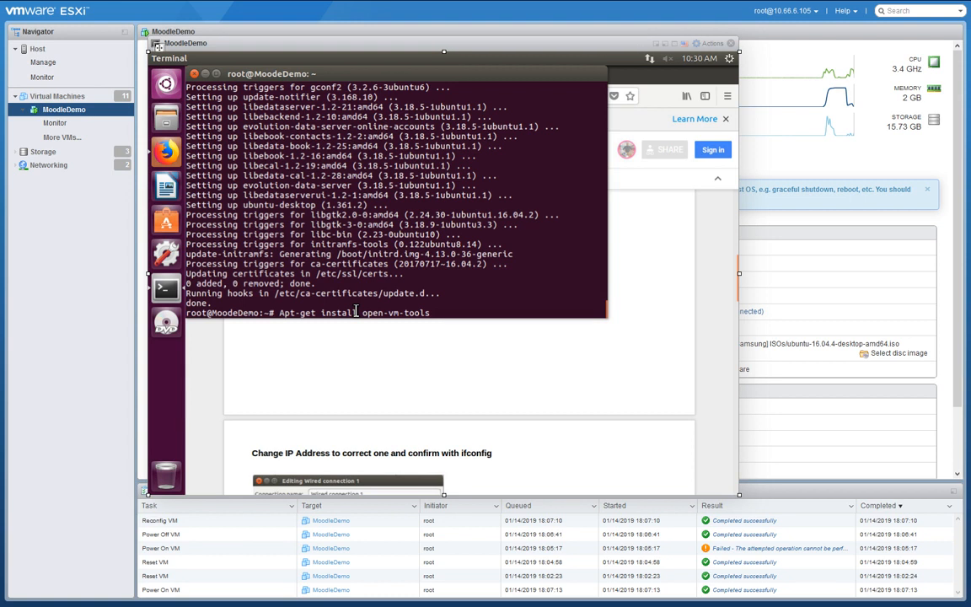
pyautogui.press('Home')
pyautogui.write('a')
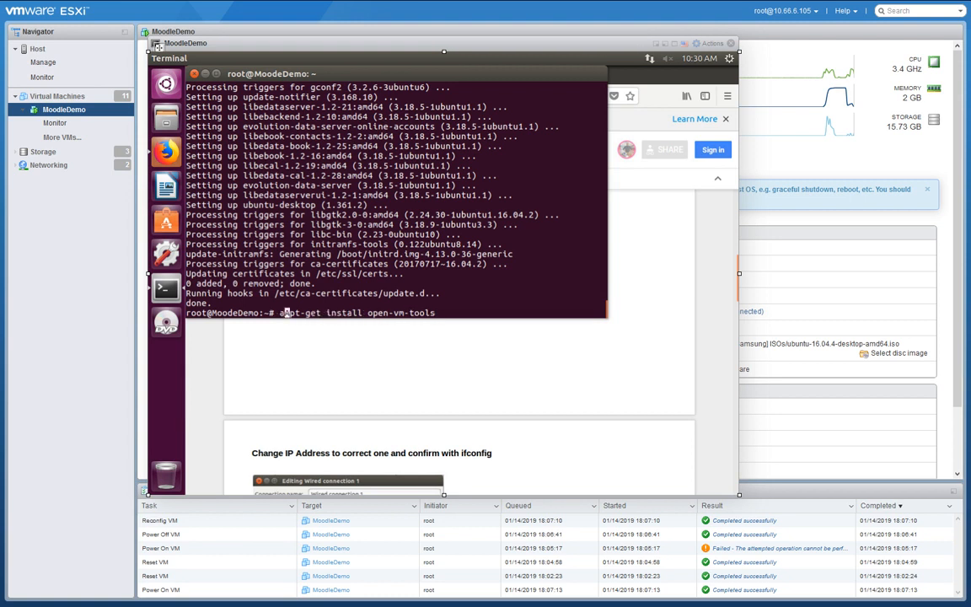
pyautogui.press('Delete')
pyautogui.press('Return')
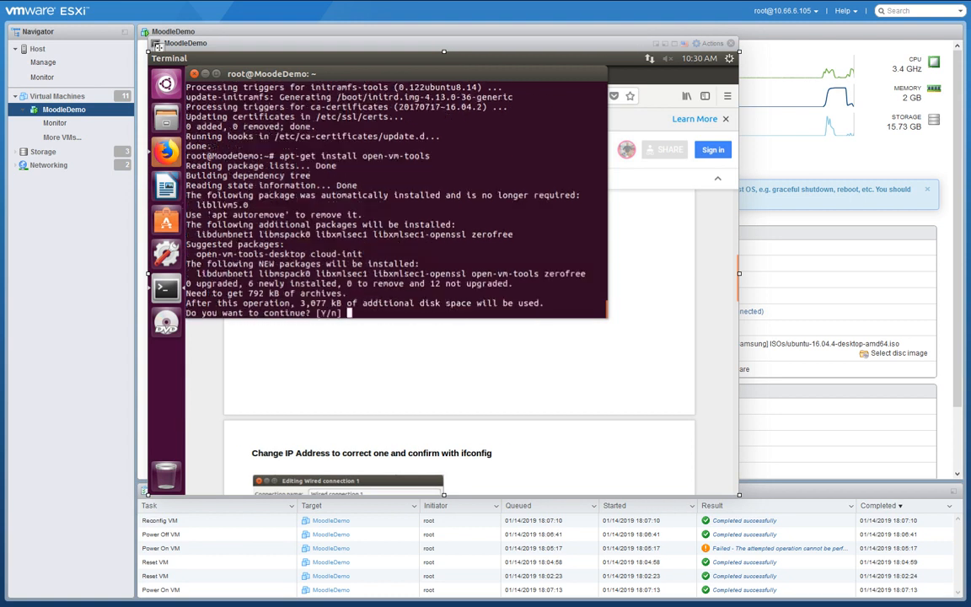
pyautogui.press('Return')
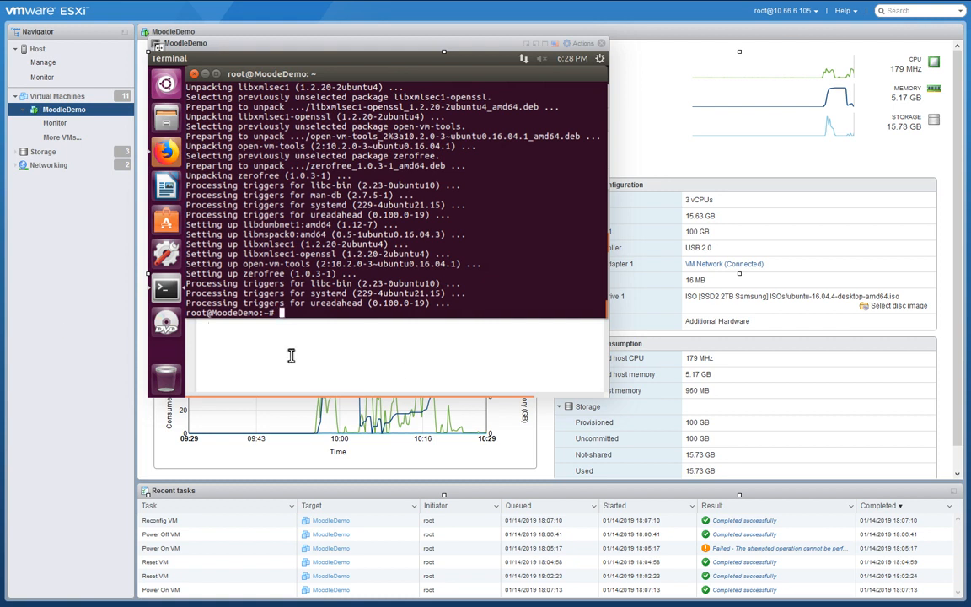
pyautogui.click(293, 352)
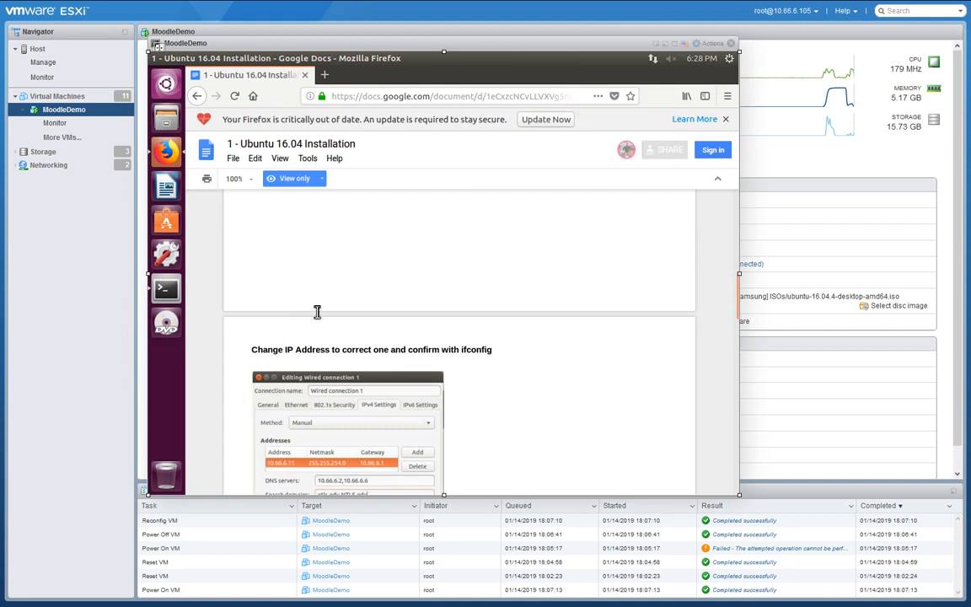
pyautogui.scroll(-1, 543, 270)
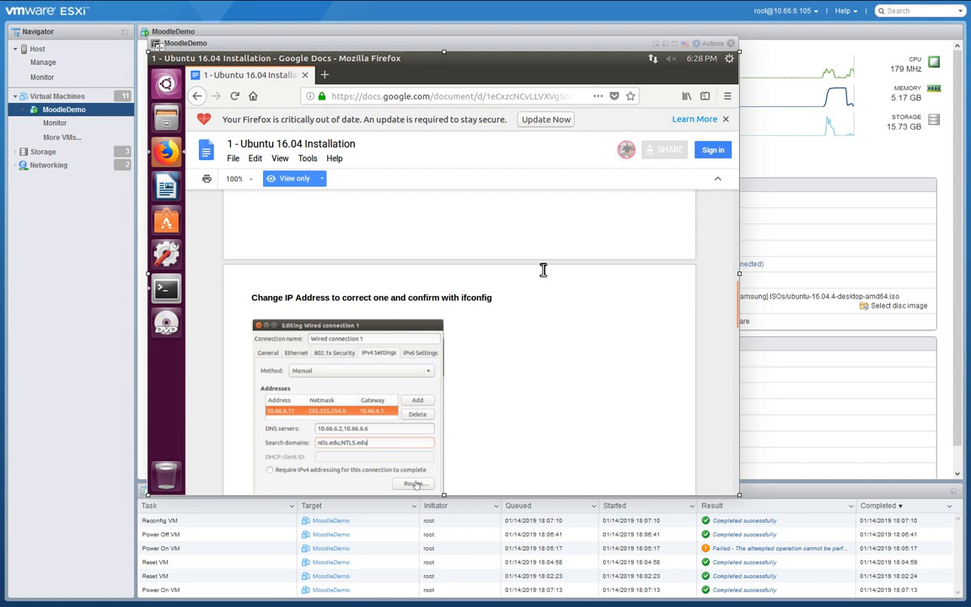
pyautogui.scroll(-2, 547, 389)
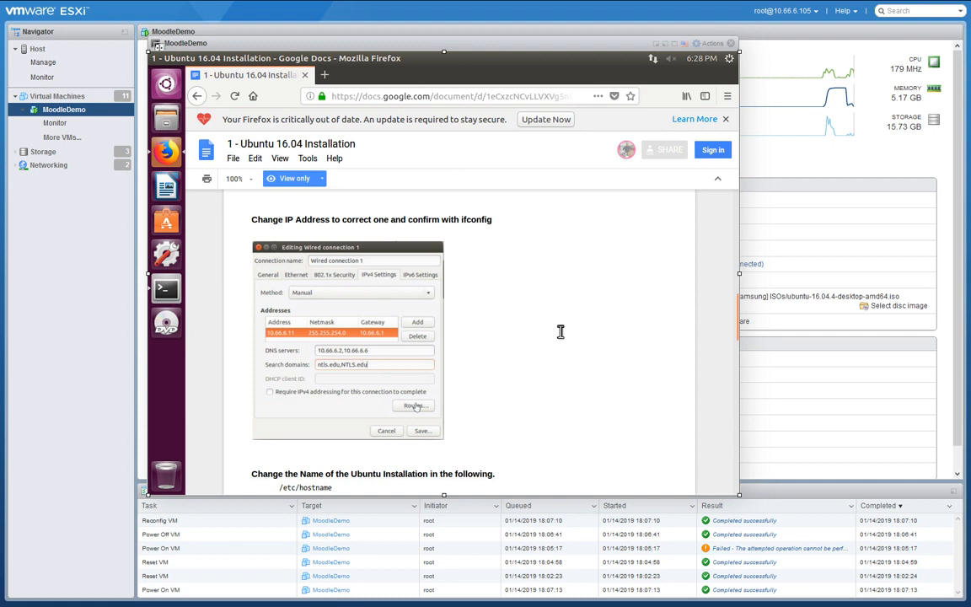
pyautogui.scroll(-1, 558, 333)
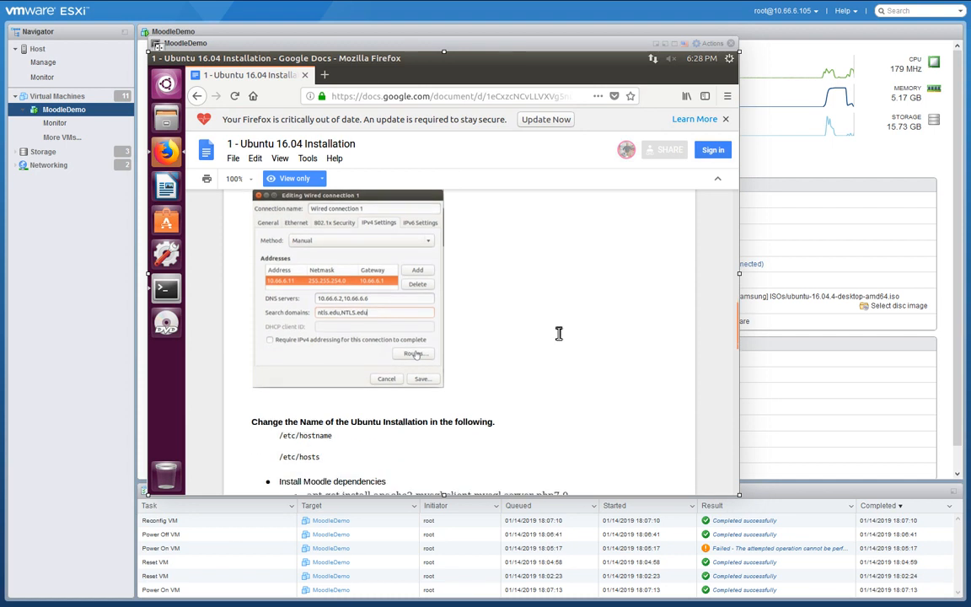
pyautogui.scroll(1, 558, 333)
pyautogui.click(166, 85)
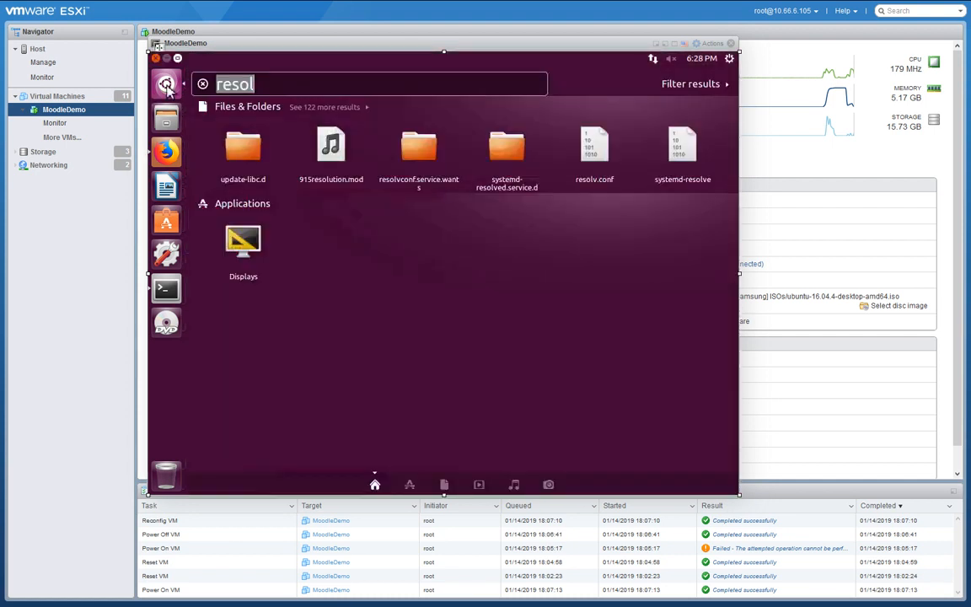
pyautogui.write('networ')
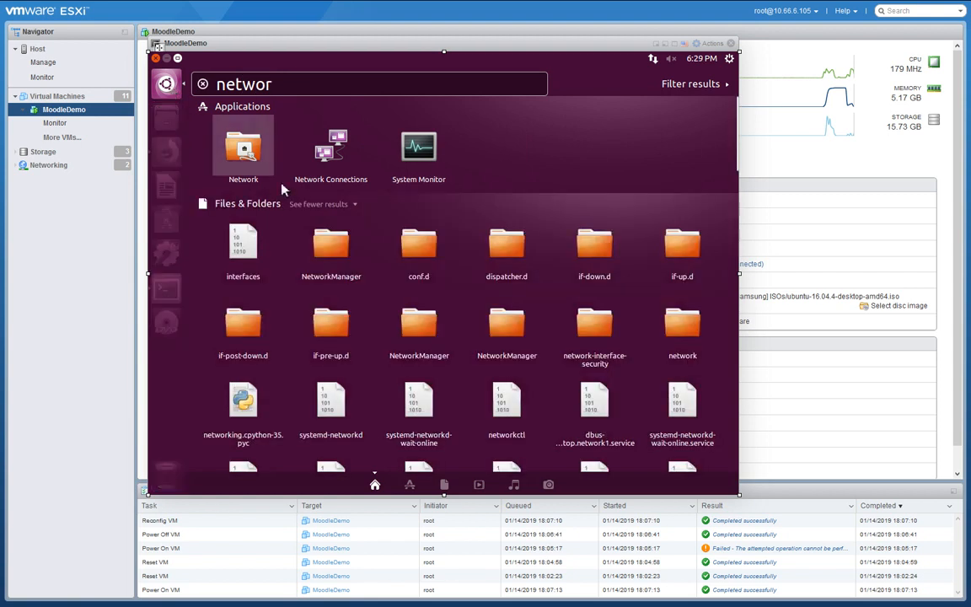
pyautogui.click(235, 164)
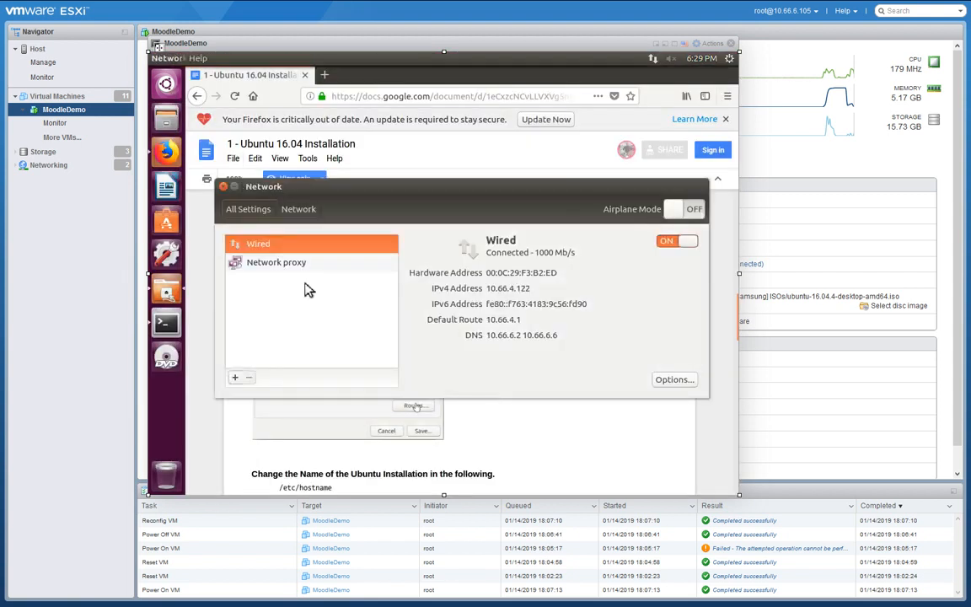
pyautogui.click(675, 379)
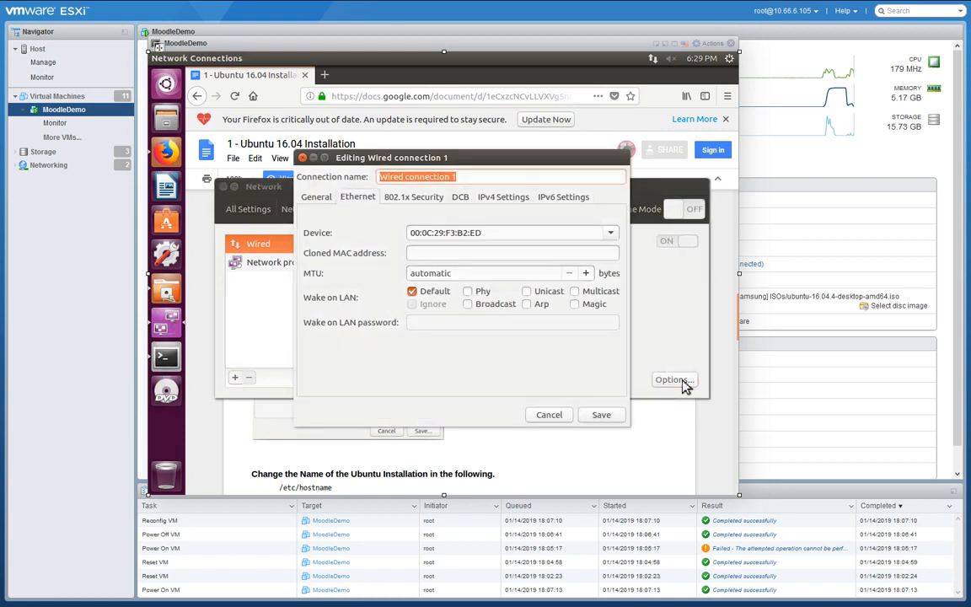
pyautogui.click(512, 199)
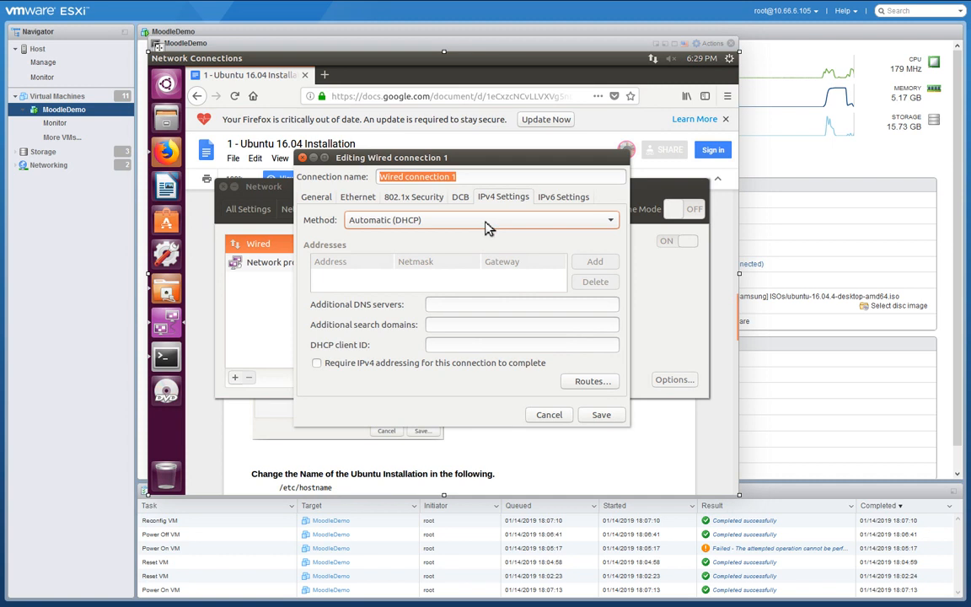
pyautogui.click(548, 417)
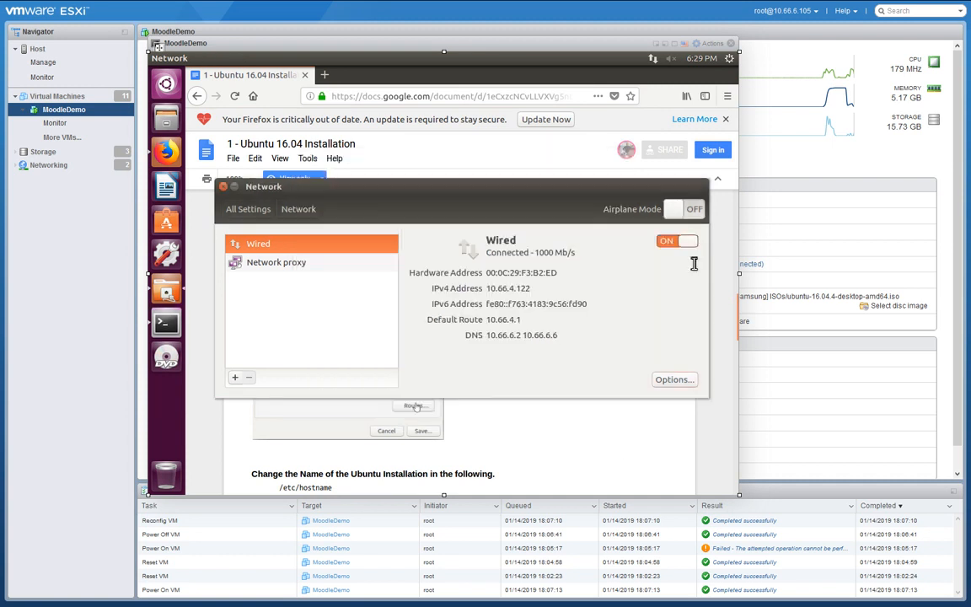
pyautogui.click(223, 186)
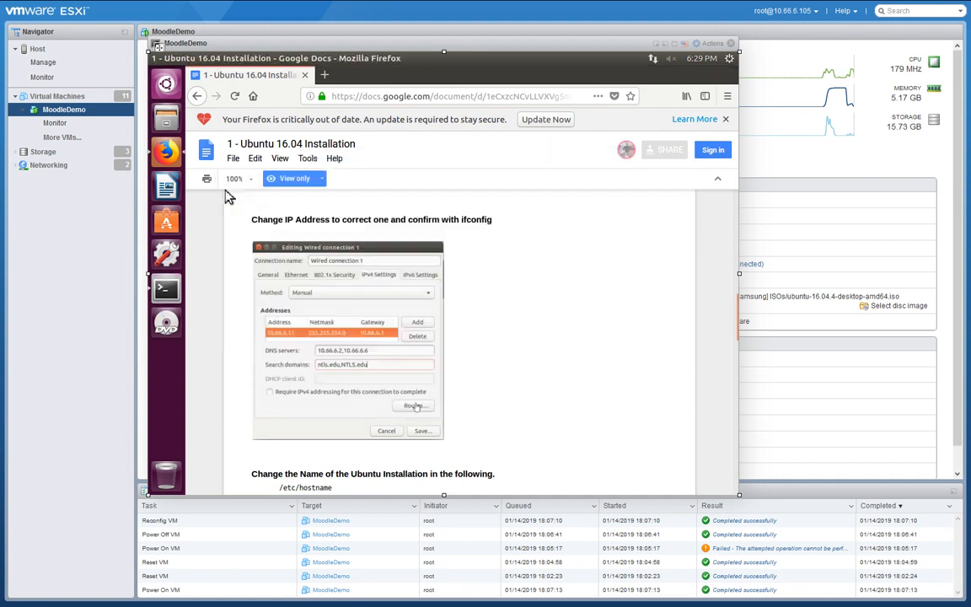
# Run ifconfig in the terminal and mark the VM's IP address in the output.
pyautogui.click(169, 290)
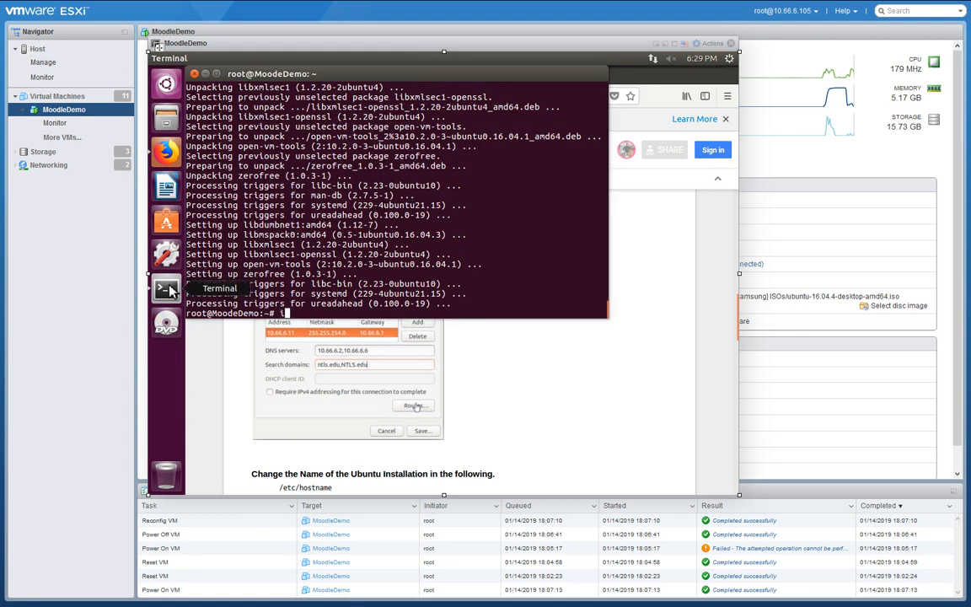
pyautogui.write('ifconfig')
pyautogui.press('Return')
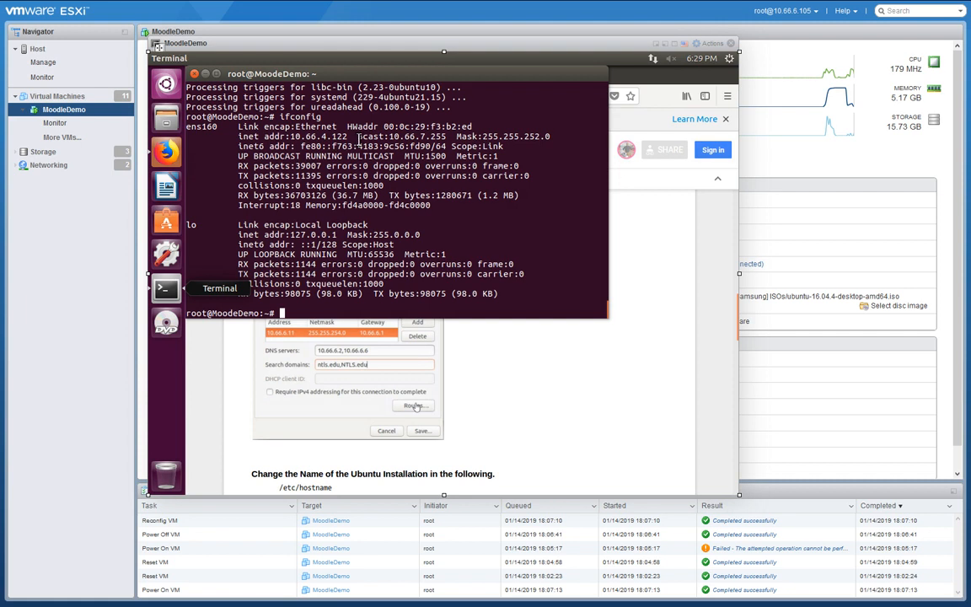
pyautogui.moveTo(347, 136); pyautogui.dragTo(291, 136)
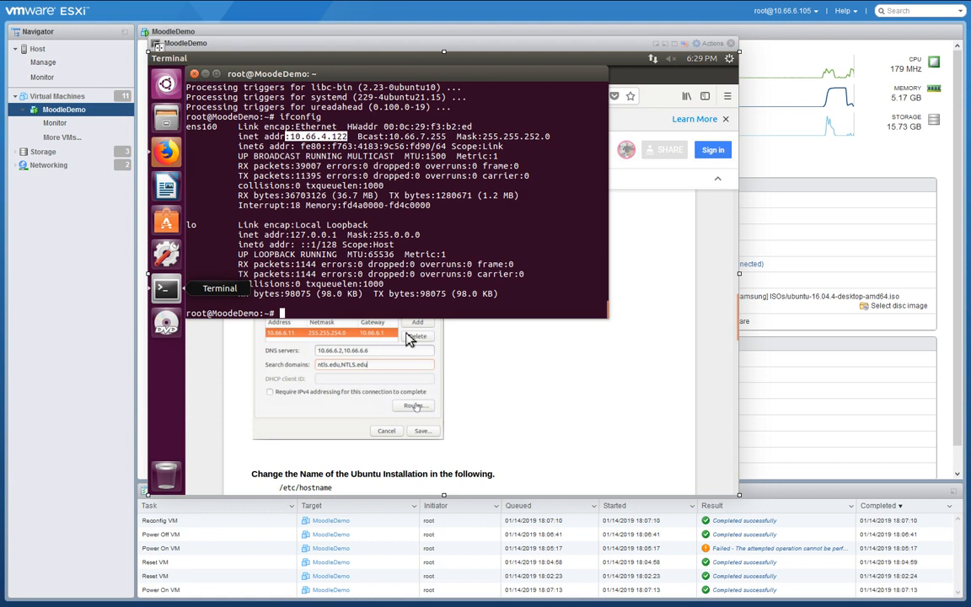
pyautogui.click(504, 381)
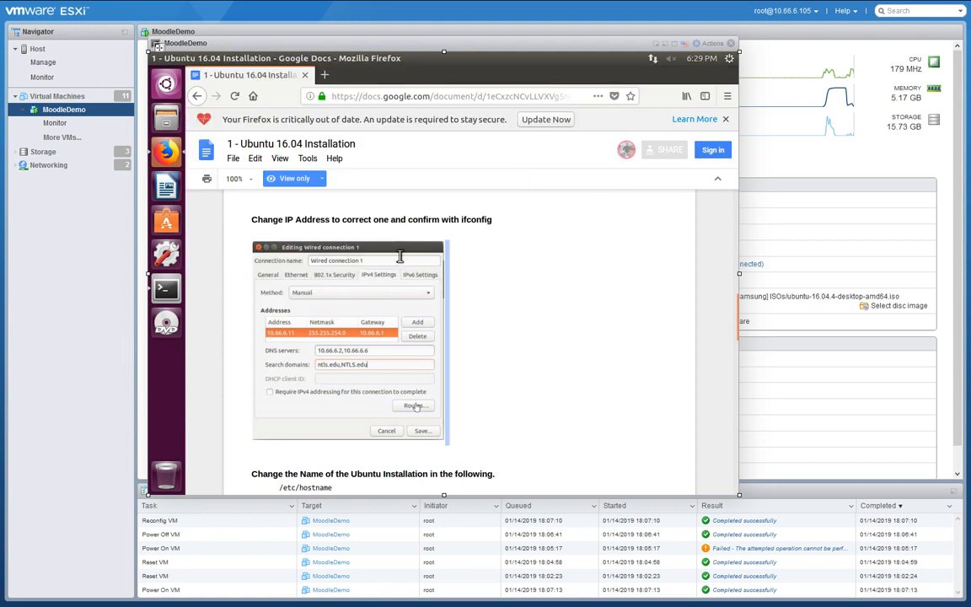
pyautogui.scroll(-2, 472, 277)
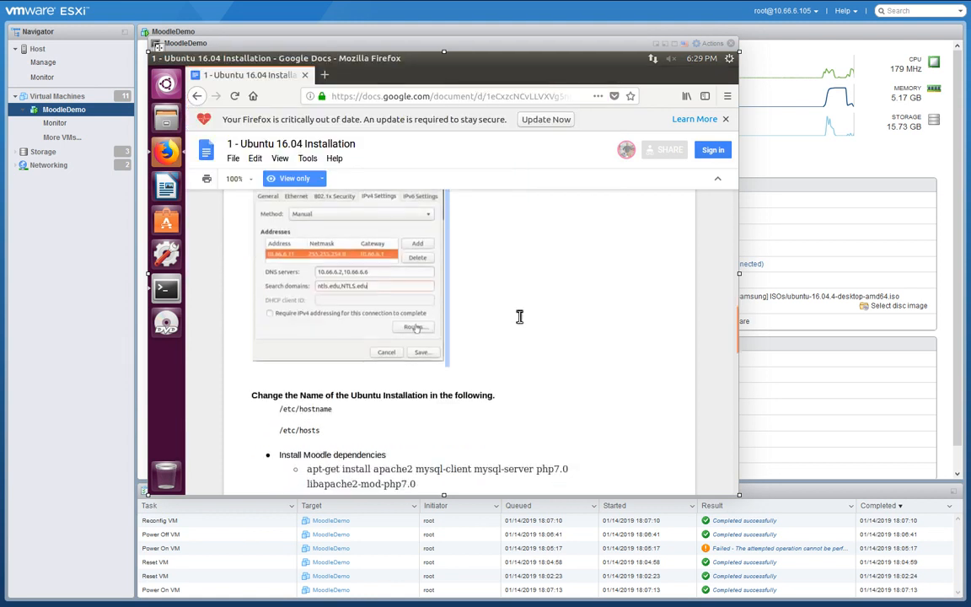
pyautogui.scroll(-2, 489, 320)
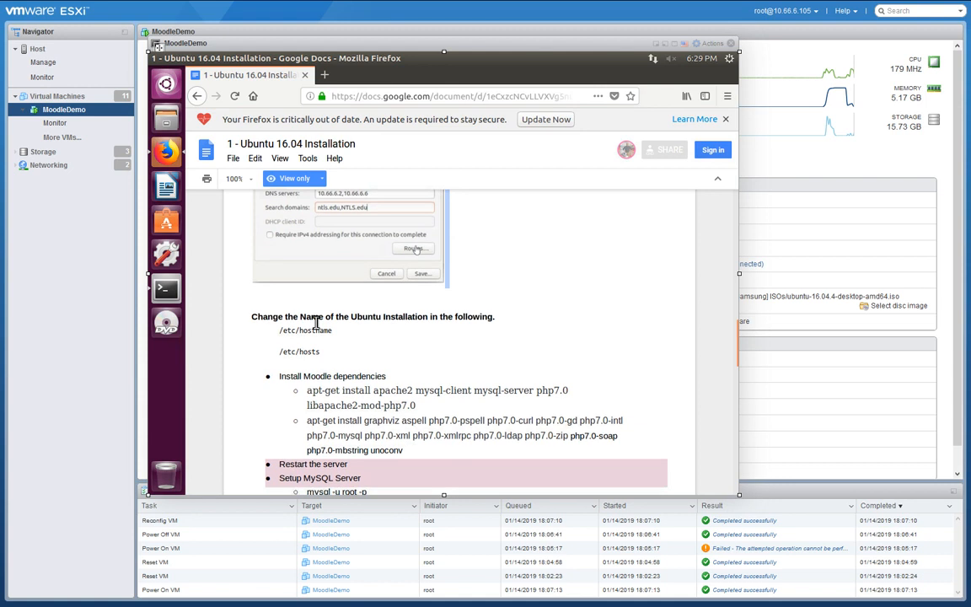
pyautogui.scroll(-1, 317, 323)
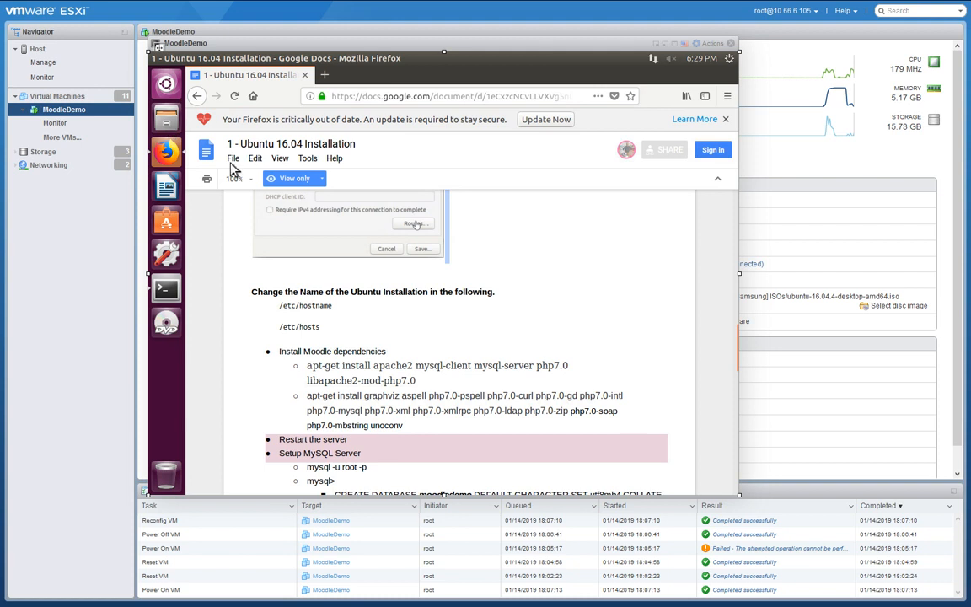
# Open the file browser maximized and browse from the filesystem root into /etc.
pyautogui.click(167, 118)
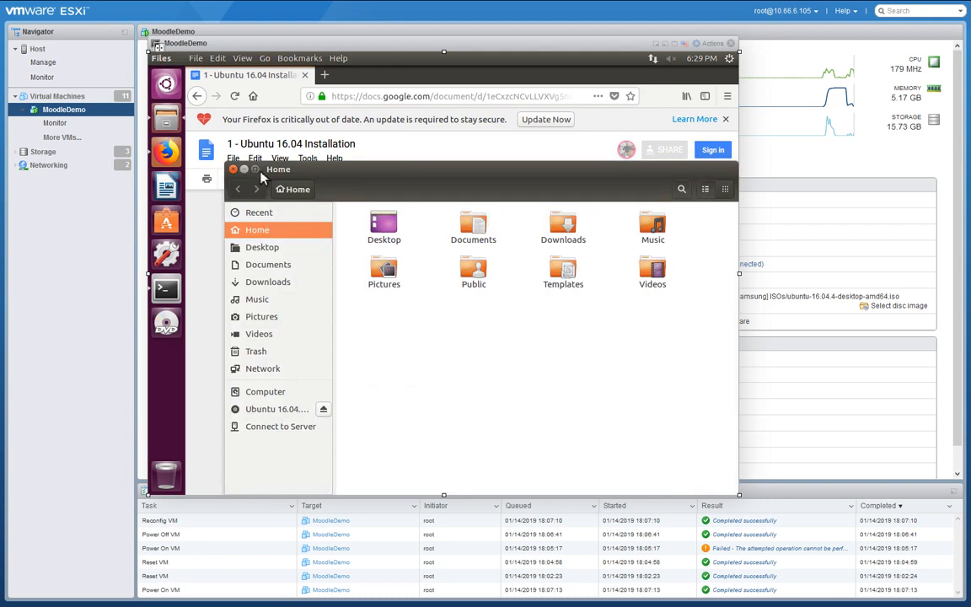
pyautogui.click(255, 169)
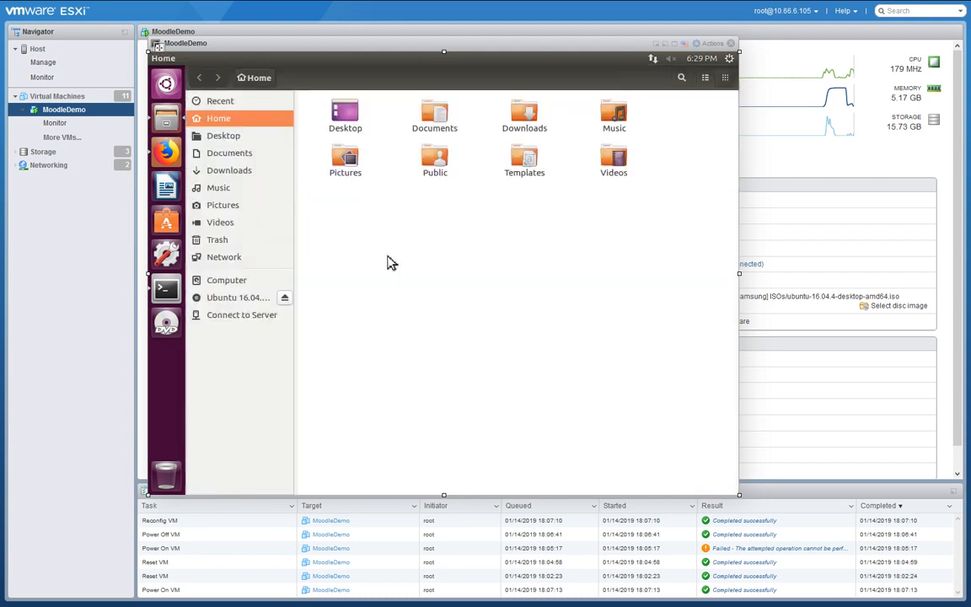
pyautogui.click(206, 283)
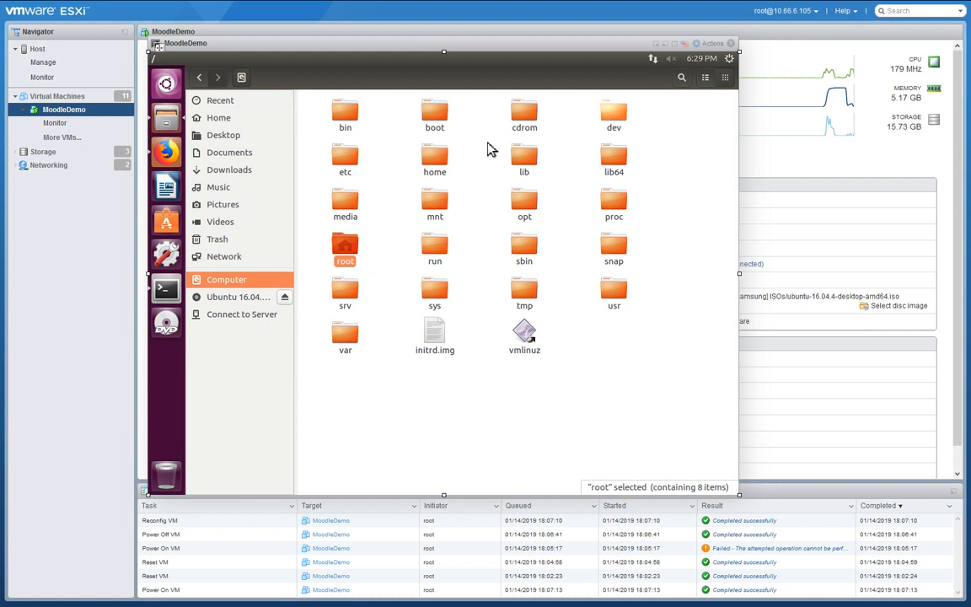
pyautogui.doubleClick(342, 160)
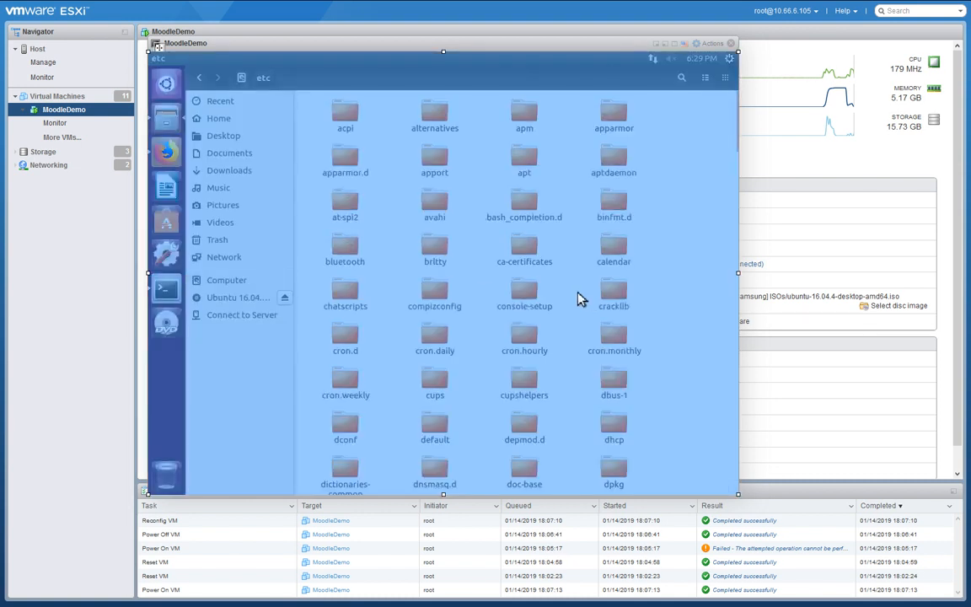
# Open host.conf, then /etc/hostname in gedit to confirm it reads MoodleDemo, closing each.
pyautogui.write('hos')
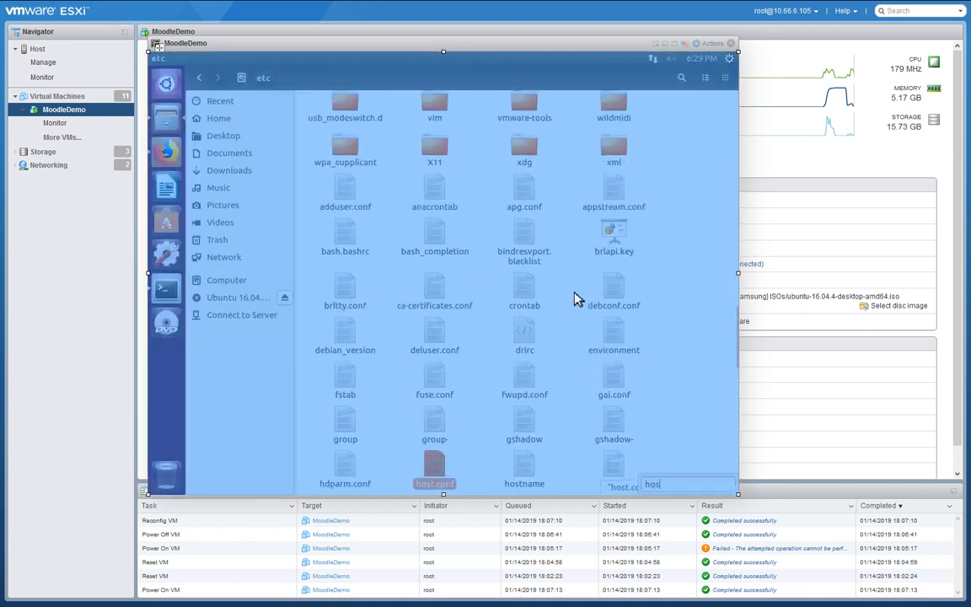
pyautogui.doubleClick(430, 462)
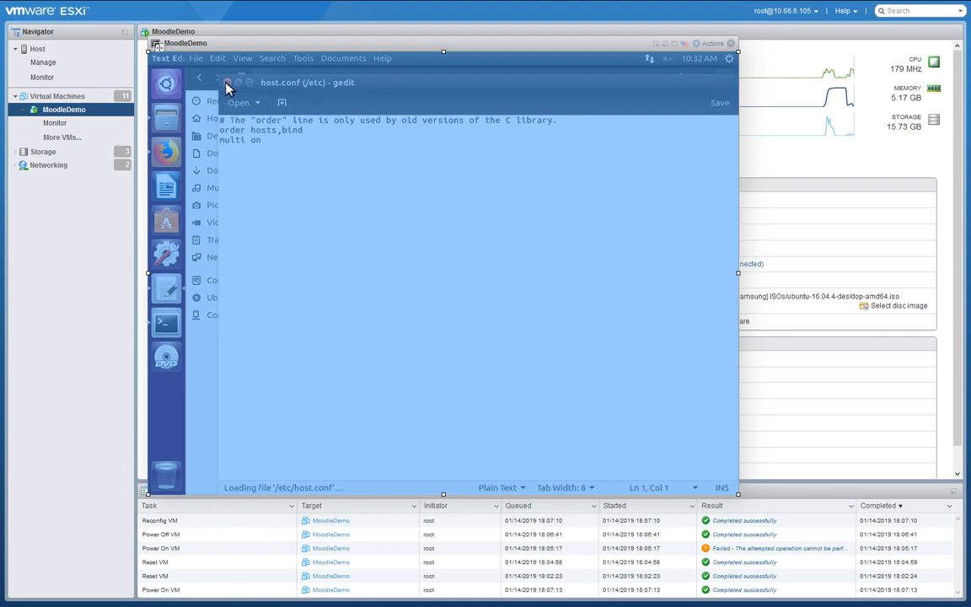
pyautogui.click(226, 84)
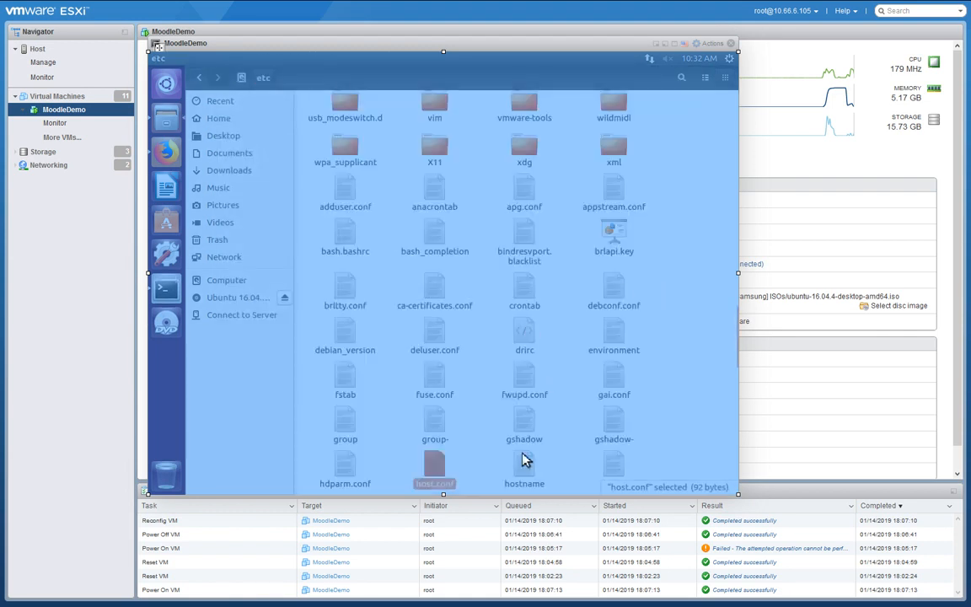
pyautogui.doubleClick(526, 465)
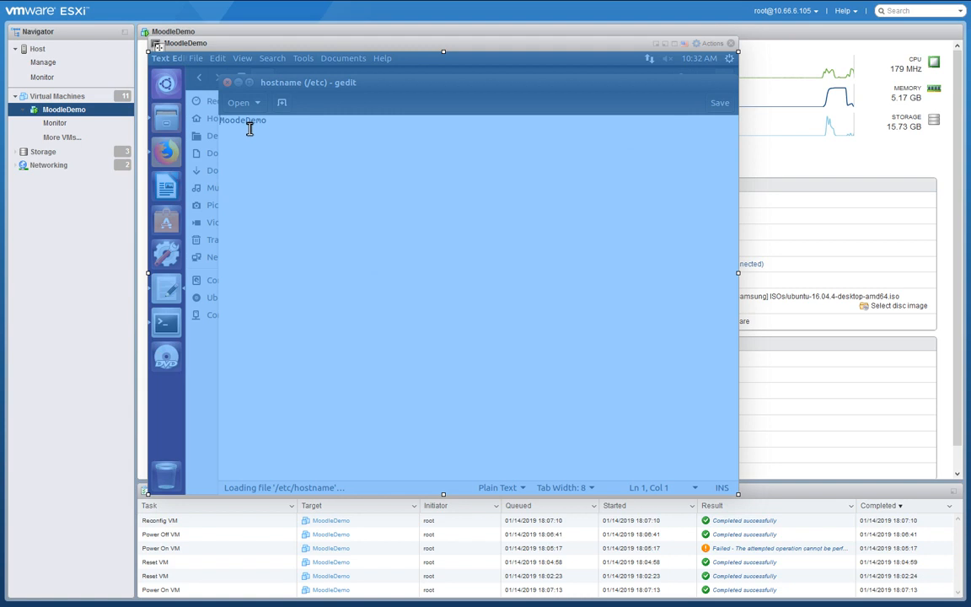
pyautogui.click(227, 83)
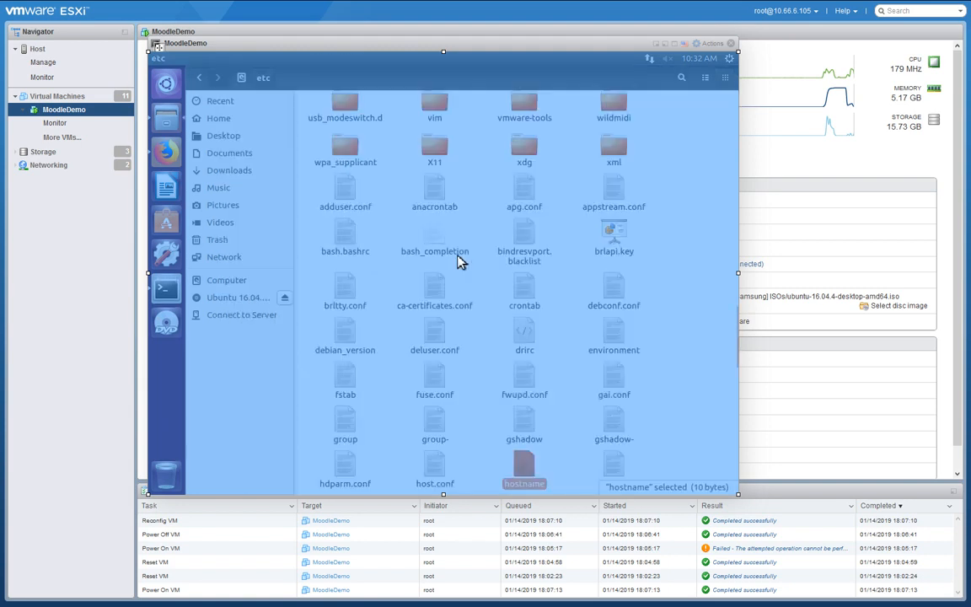
pyautogui.click(797, 175)
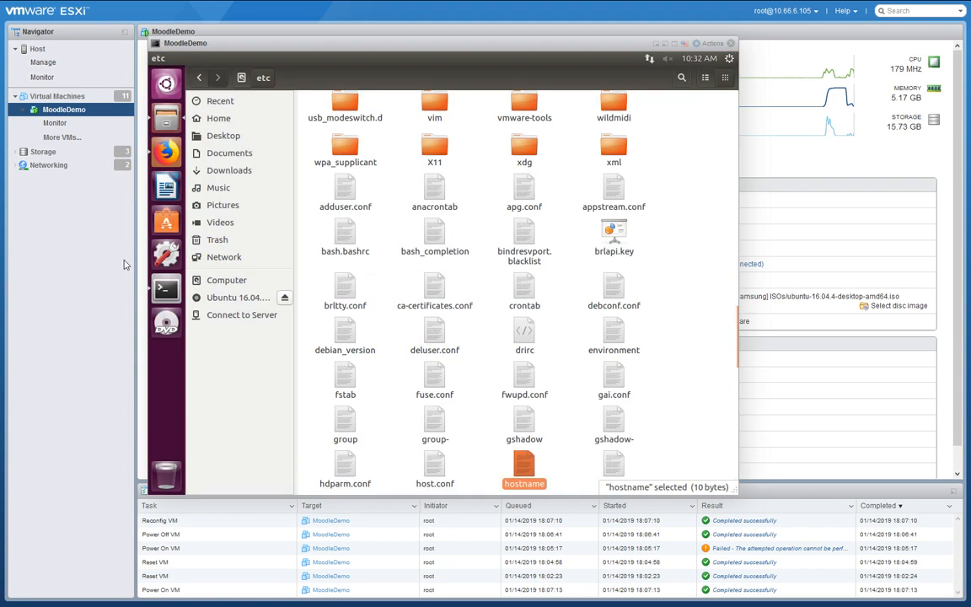
# Paste and run the guide's apt-get install command for apache2, MySQL client/server and PHP 7.0.
pyautogui.click(166, 152)
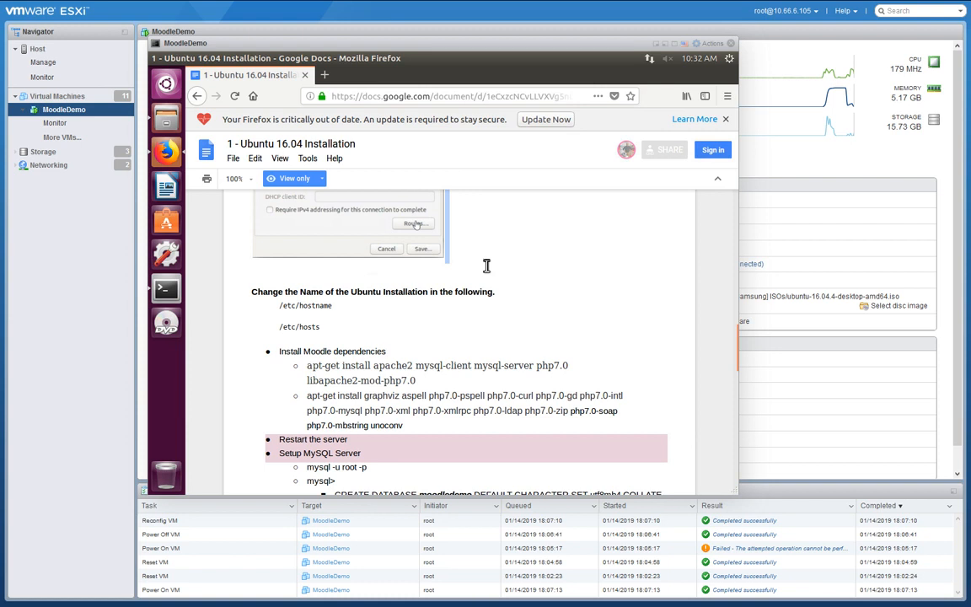
pyautogui.scroll(-3, 510, 268)
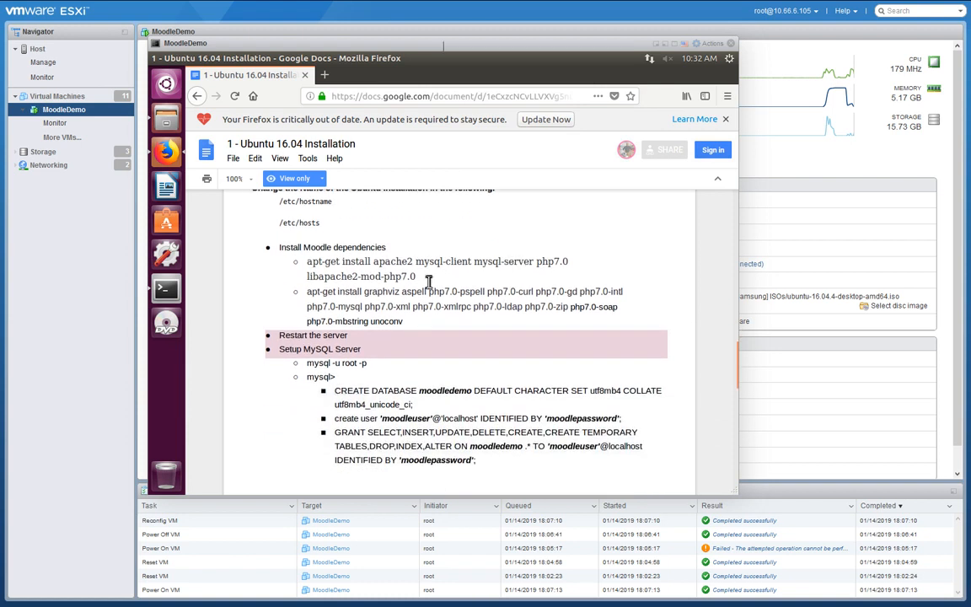
pyautogui.moveTo(429, 282); pyautogui.dragTo(311, 271)
pyautogui.hotkey('ctrl', 'c')
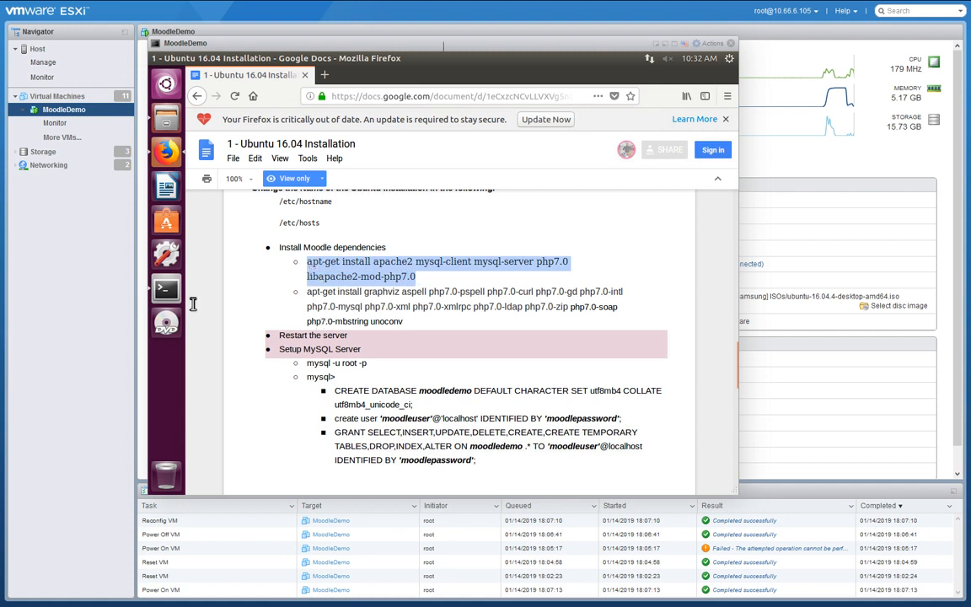
pyautogui.click(162, 284)
pyautogui.rightClick(318, 312)
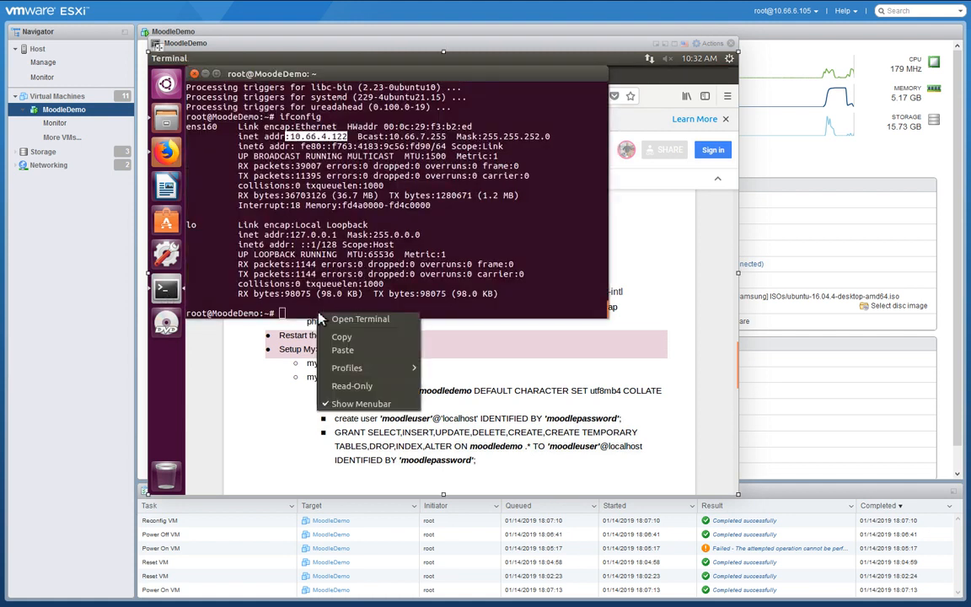
pyautogui.click(341, 351)
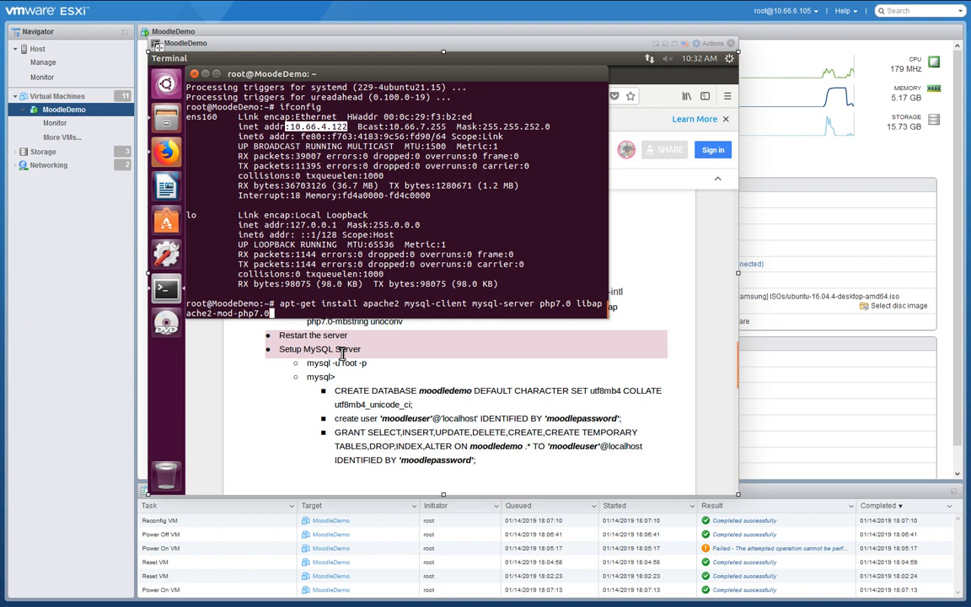
pyautogui.press('Return')
pyautogui.press('Return')
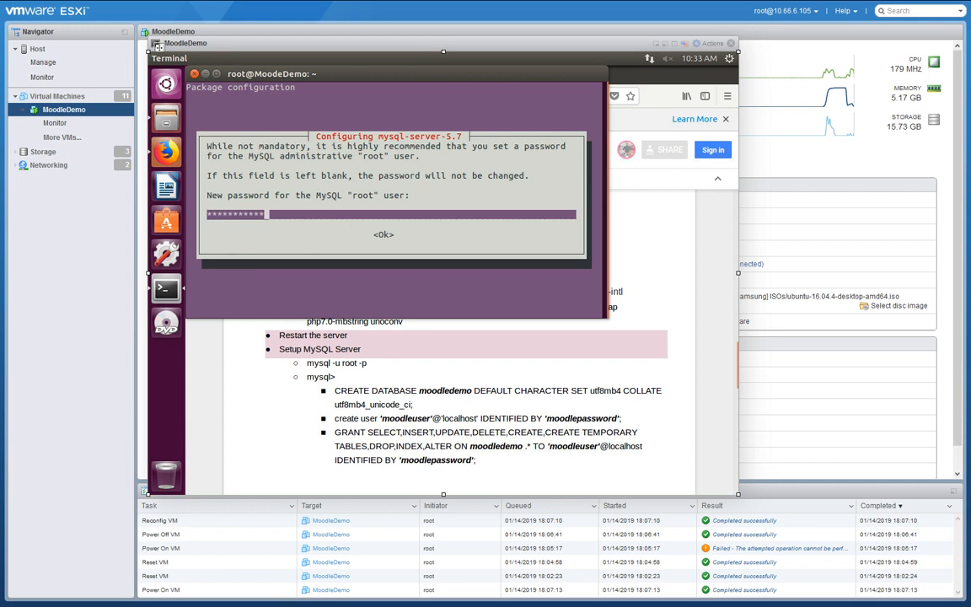
# Enter and confirm the new MySQL root password at the installer prompts.
pyautogui.press('BackSpace')
pyautogui.press('BackSpace')
pyautogui.press('BackSpace')
pyautogui.press('BackSpace')
pyautogui.press('BackSpace')
pyautogui.press('BackSpace')
pyautogui.press('BackSpace')
pyautogui.press('BackSpace')
pyautogui.press('BackSpace')
pyautogui.press('BackSpace')
pyautogui.press('BackSpace')
pyautogui.press('Return')
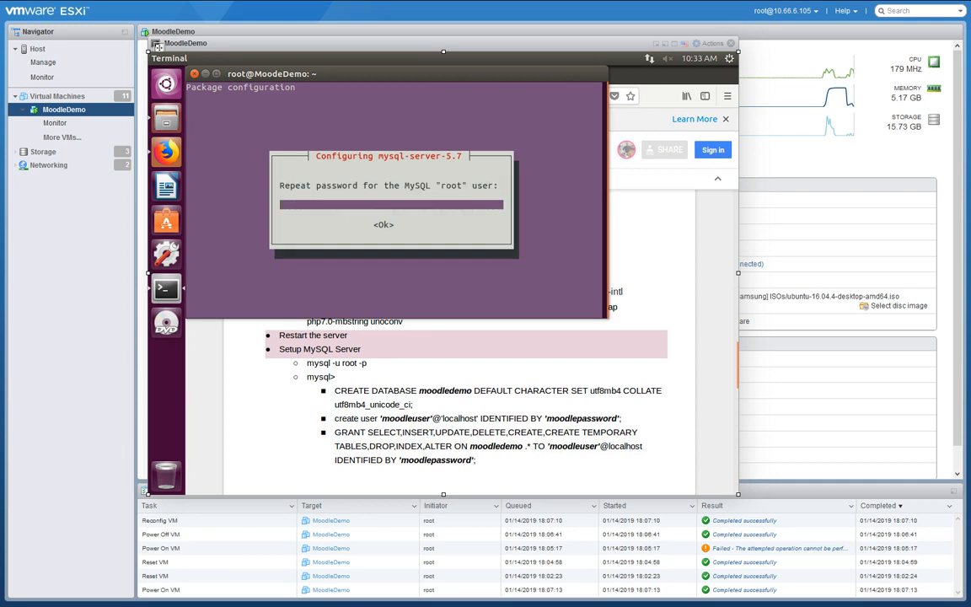
pyautogui.write('moodlepa')
pyautogui.press('Return')
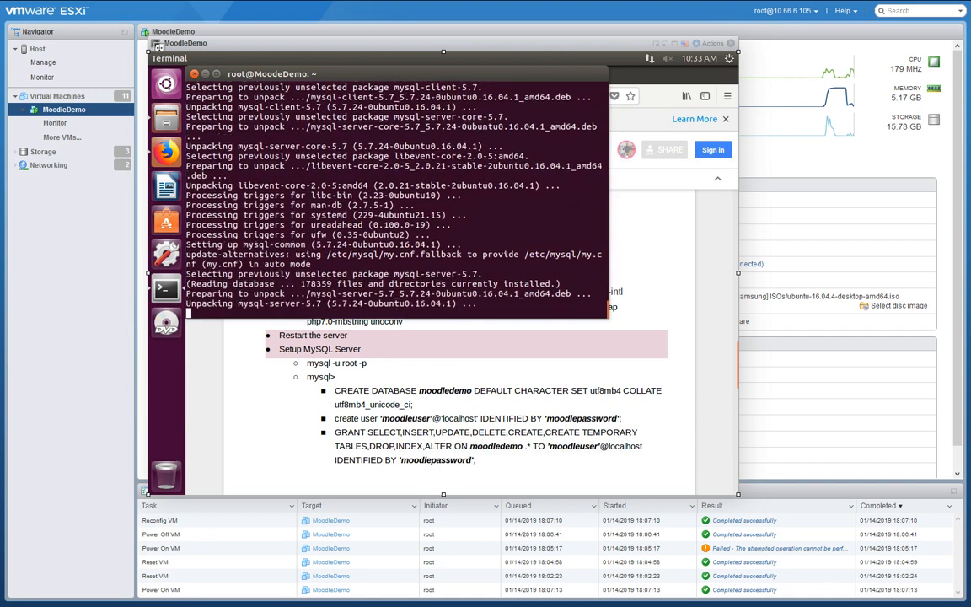
# Paste and run the apt-get install line for graphviz, aspell, the PHP 7.0 extensions and unoconv.
pyautogui.click(666, 251)
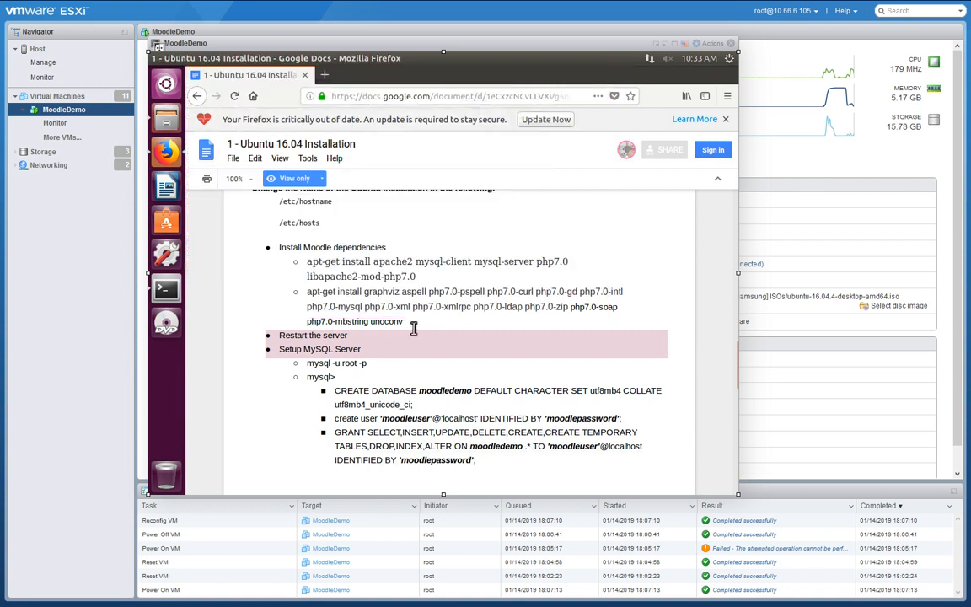
pyautogui.moveTo(406, 322); pyautogui.dragTo(307, 292)
pyautogui.hotkey('ctrl', 'c')
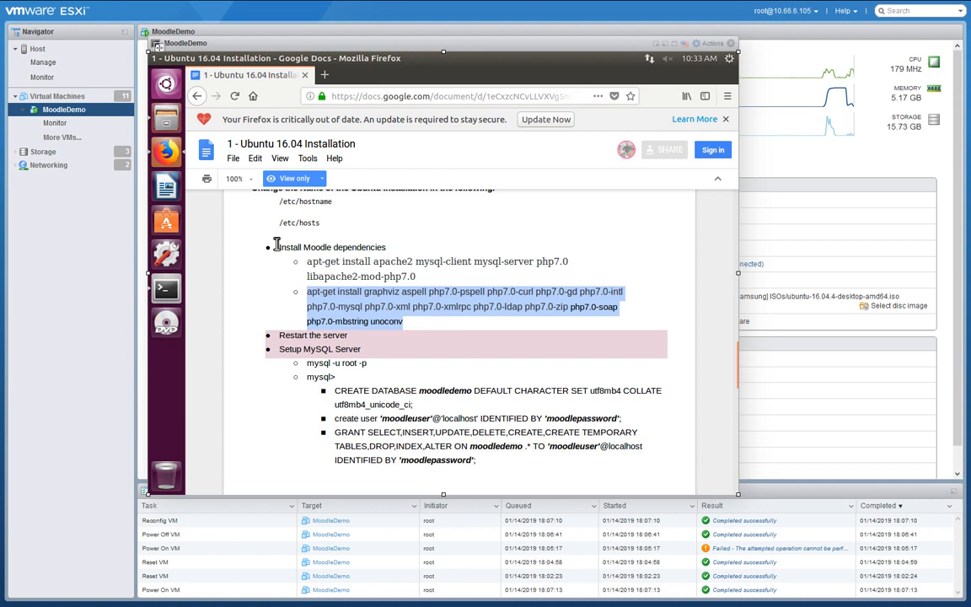
pyautogui.hotkey('alt', 'Tab')
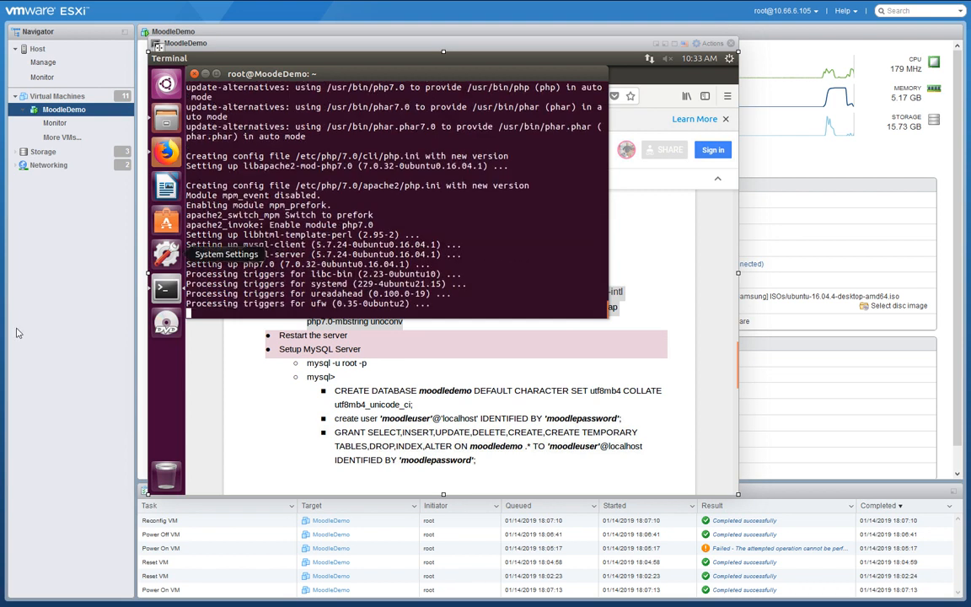
pyautogui.rightClick(302, 314)
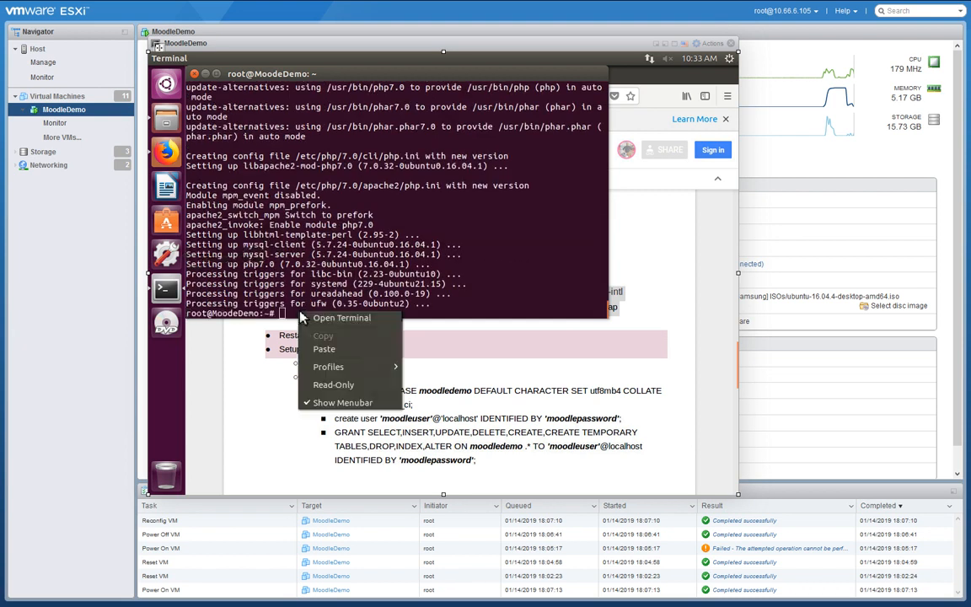
pyautogui.click(332, 346)
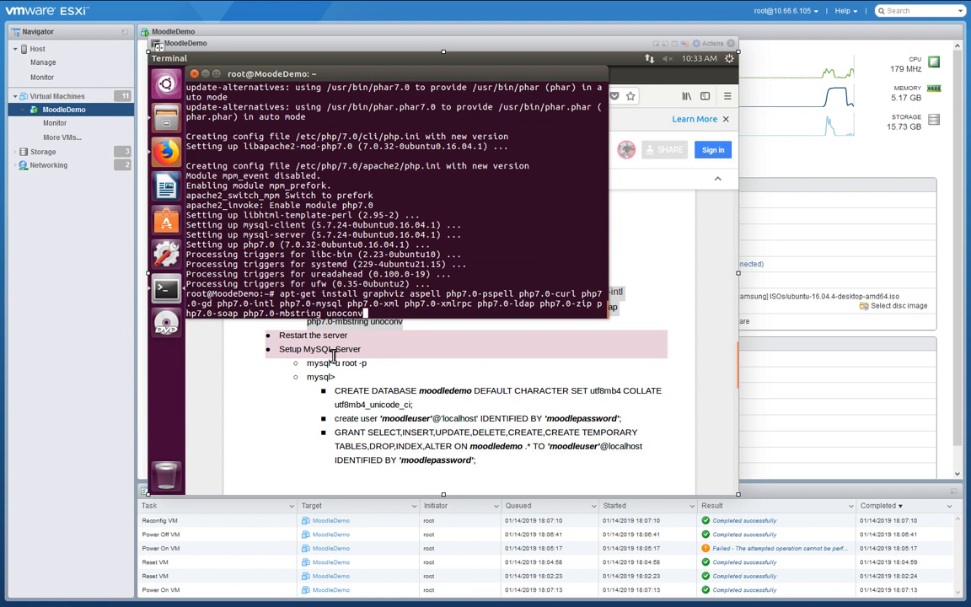
pyautogui.press('Return')
pyautogui.press('Return')
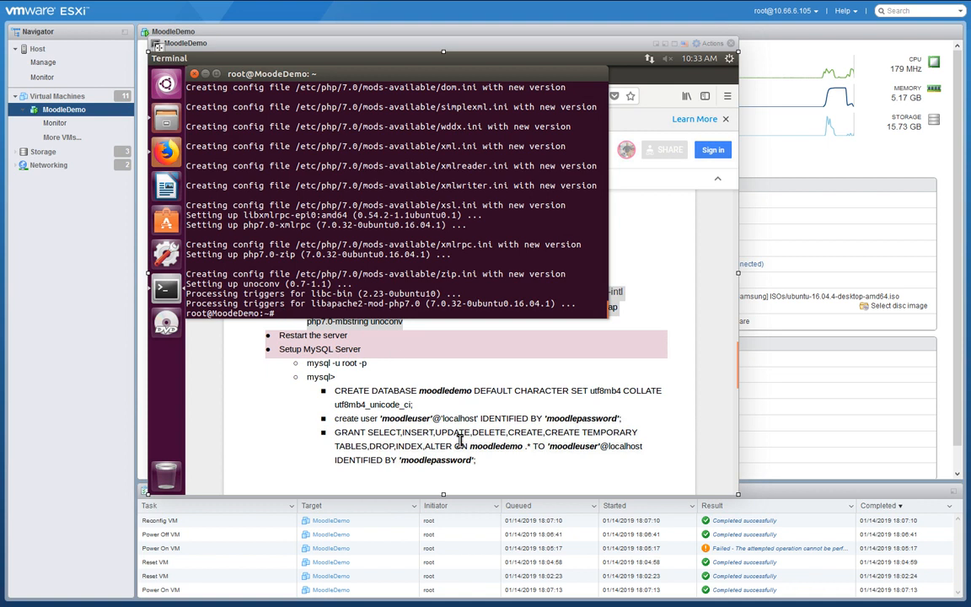
# Run 'mysql -u root -p' in the terminal and enter the root password to reach mysql>.
pyautogui.scroll(-1, 516, 393)
pyautogui.scroll(-2, 516, 393)
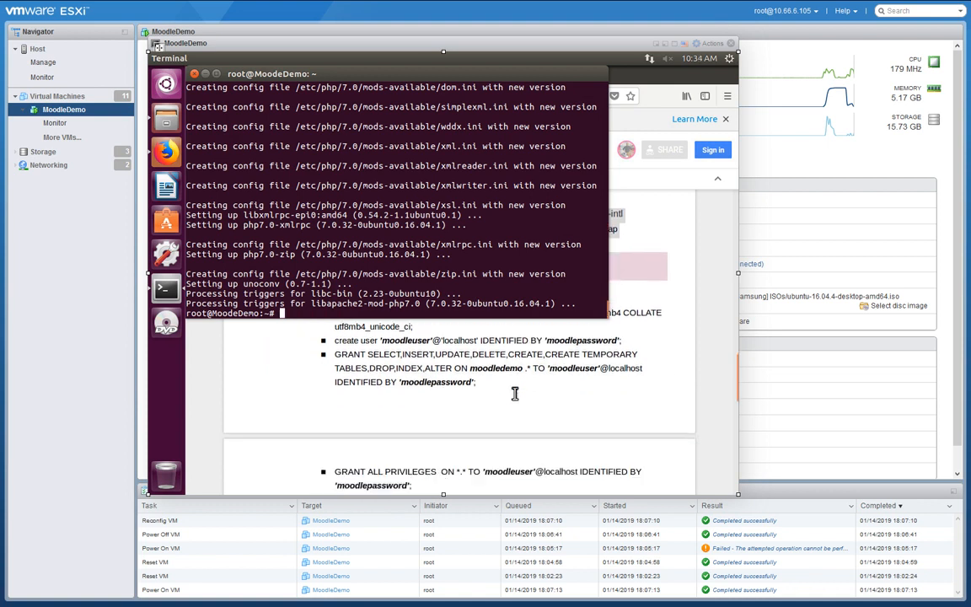
pyautogui.scroll(2, 516, 394)
pyautogui.click(710, 331)
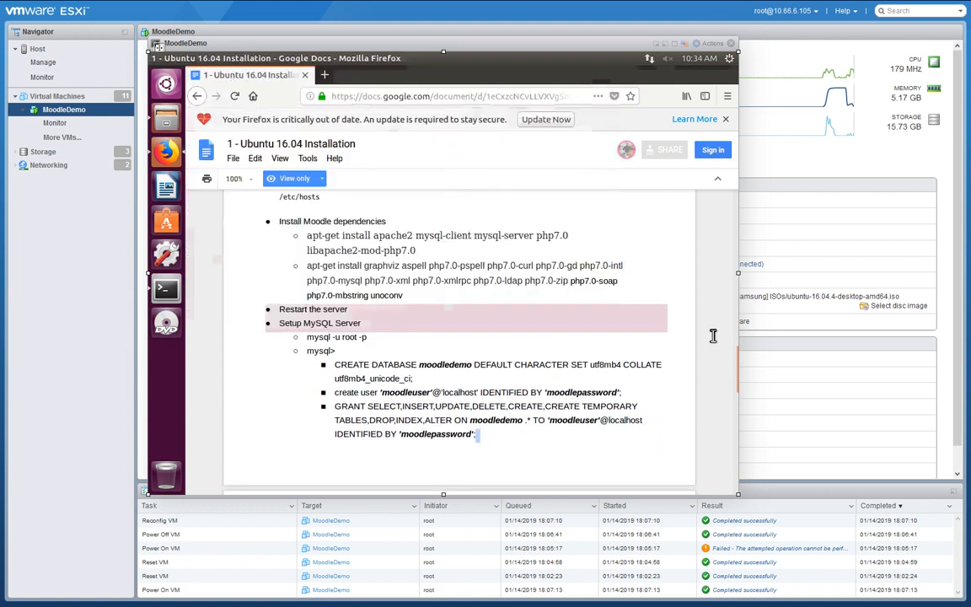
pyautogui.scroll(-2, 724, 347)
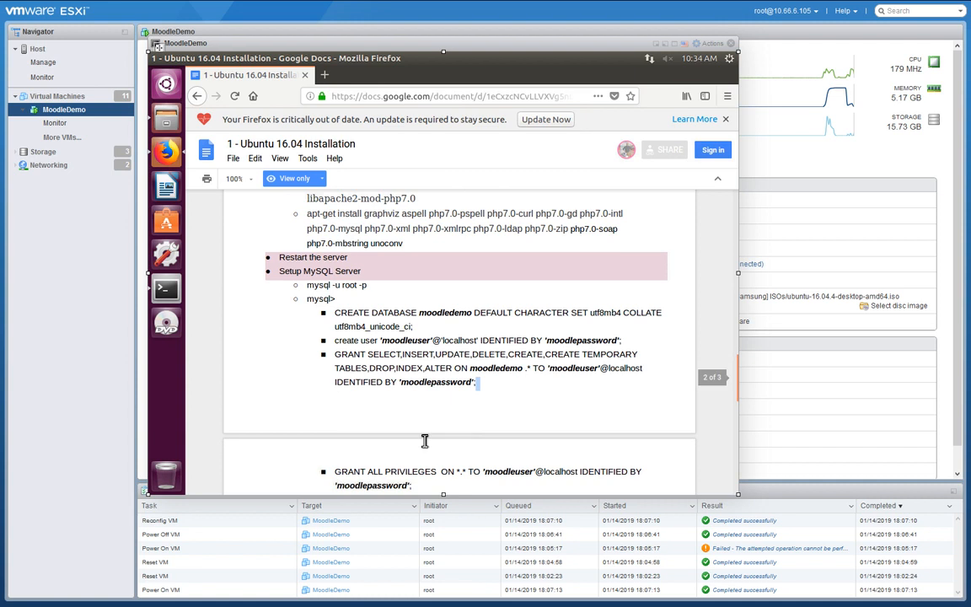
pyautogui.click(166, 285)
pyautogui.scroll(3, 717, 363)
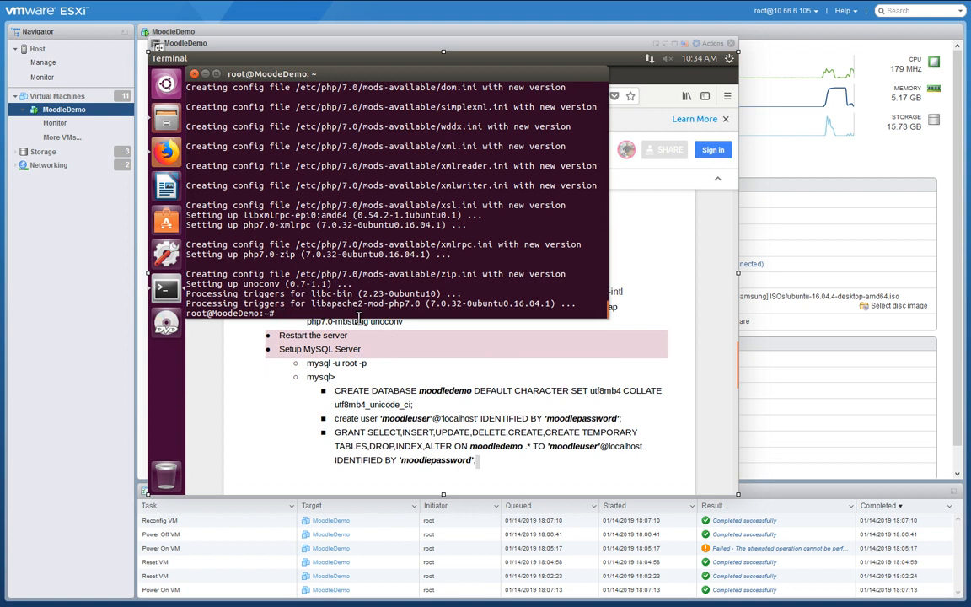
pyautogui.write('m')
pyautogui.write('ysql -u root -p')
pyautogui.press('Return')
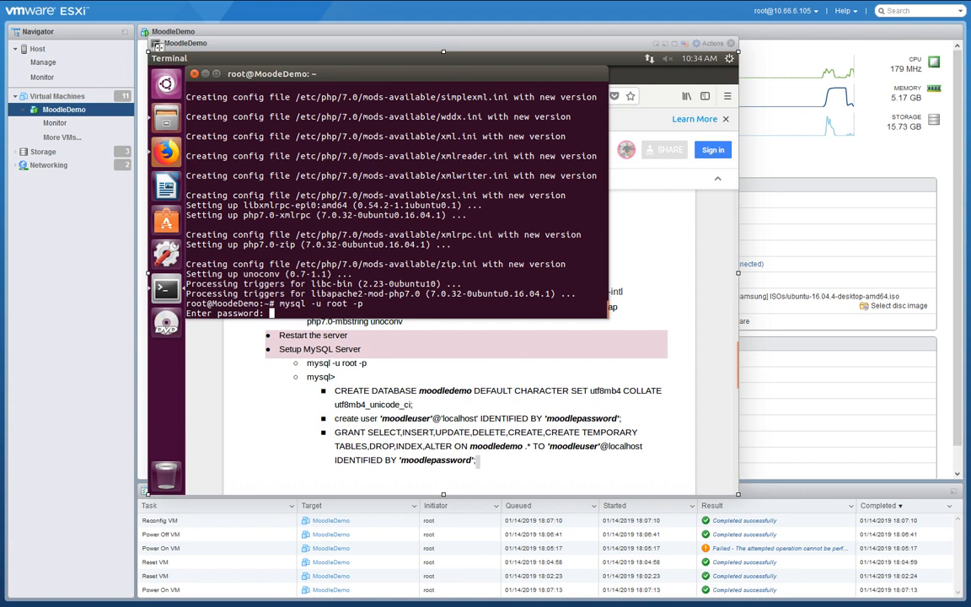
pyautogui.press('Return')
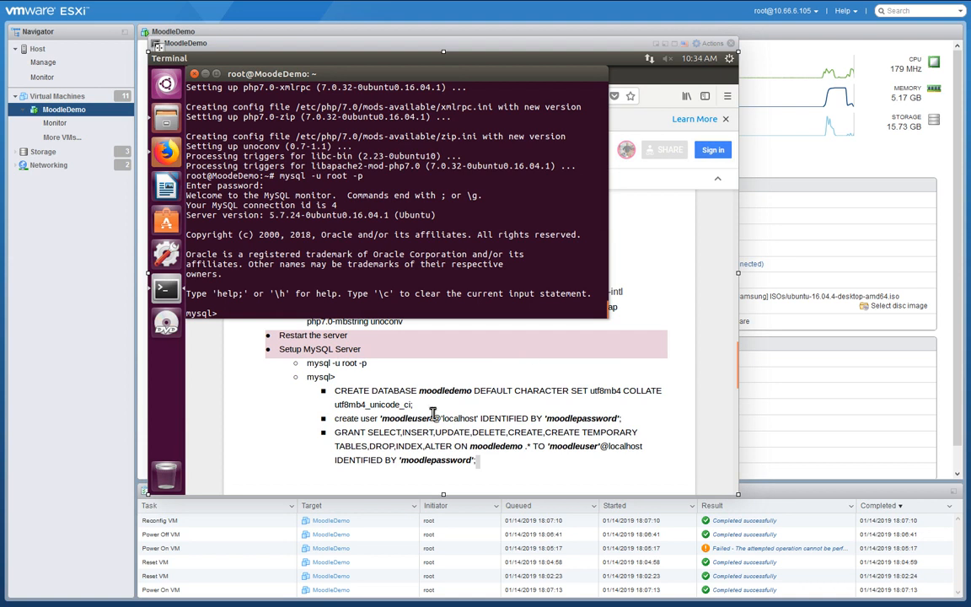
# Create the utf8mb4 moodledemo database and the Moodle user by pasting the guide's statements into MySQL.
pyautogui.tripleClick(345, 396)
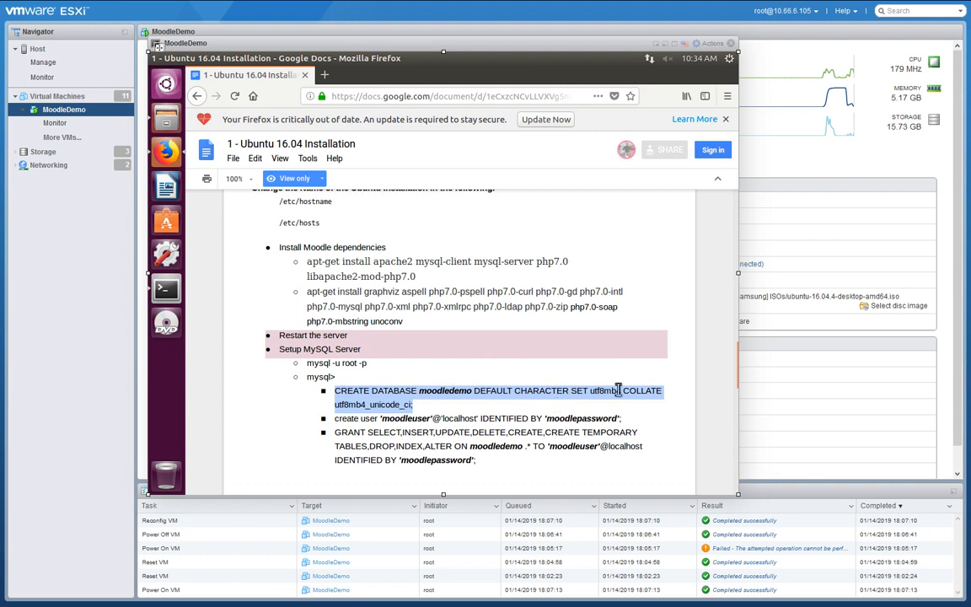
pyautogui.click(162, 286)
pyautogui.rightClick(265, 315)
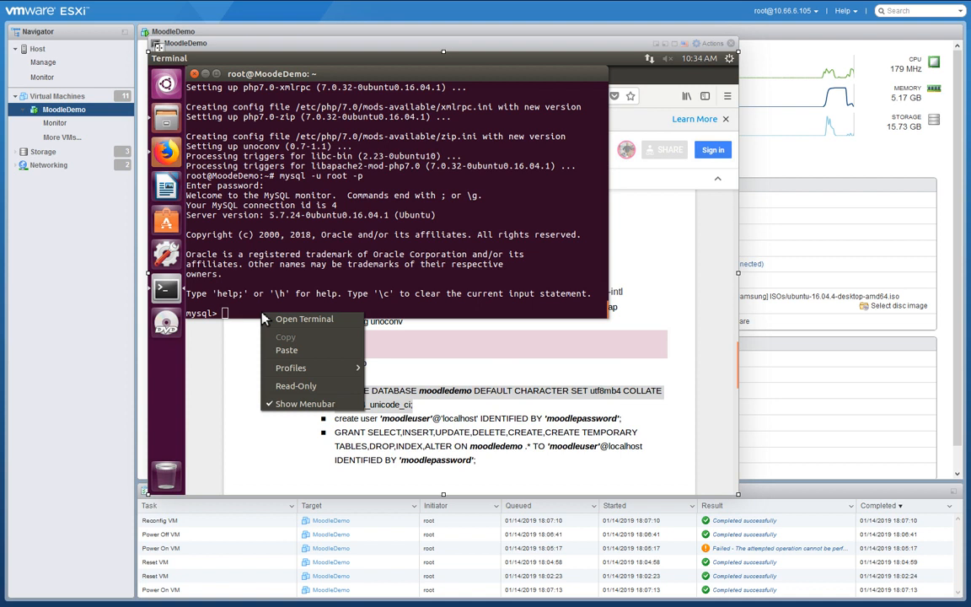
pyautogui.click(297, 350)
pyautogui.press('Return')
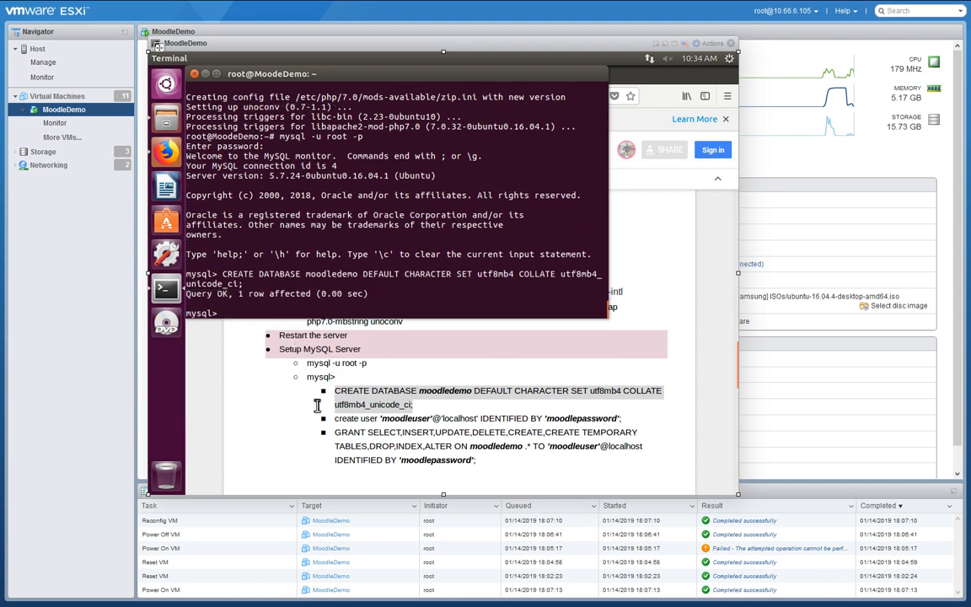
pyautogui.moveTo(336, 420); pyautogui.dragTo(630, 422)
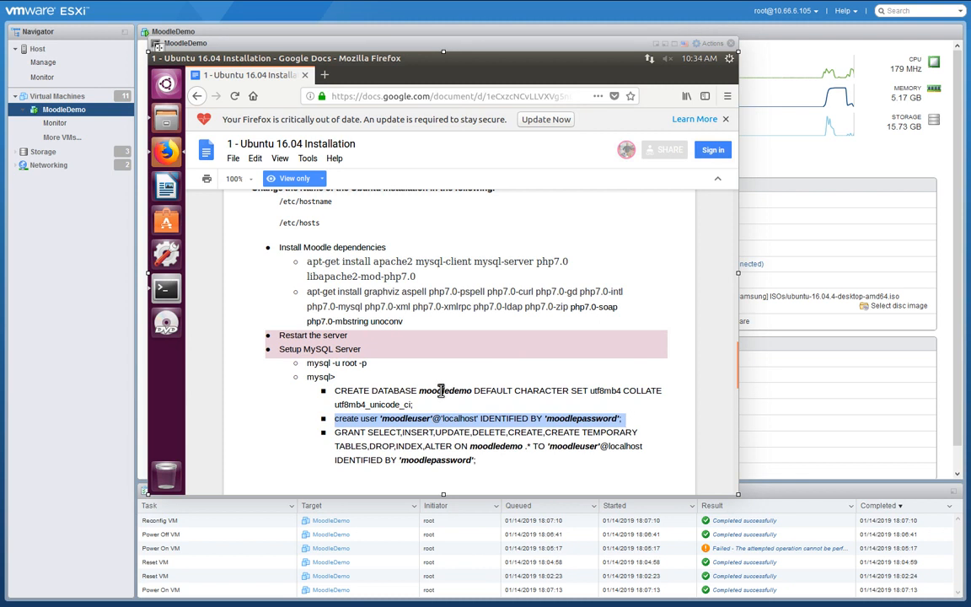
pyautogui.click(165, 287)
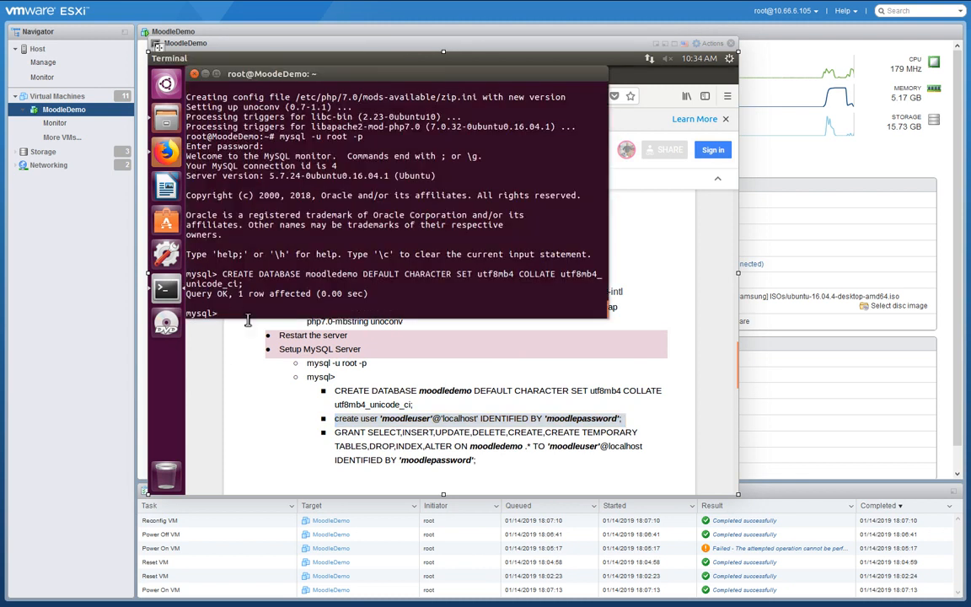
pyautogui.rightClick(244, 326)
pyautogui.click(251, 321)
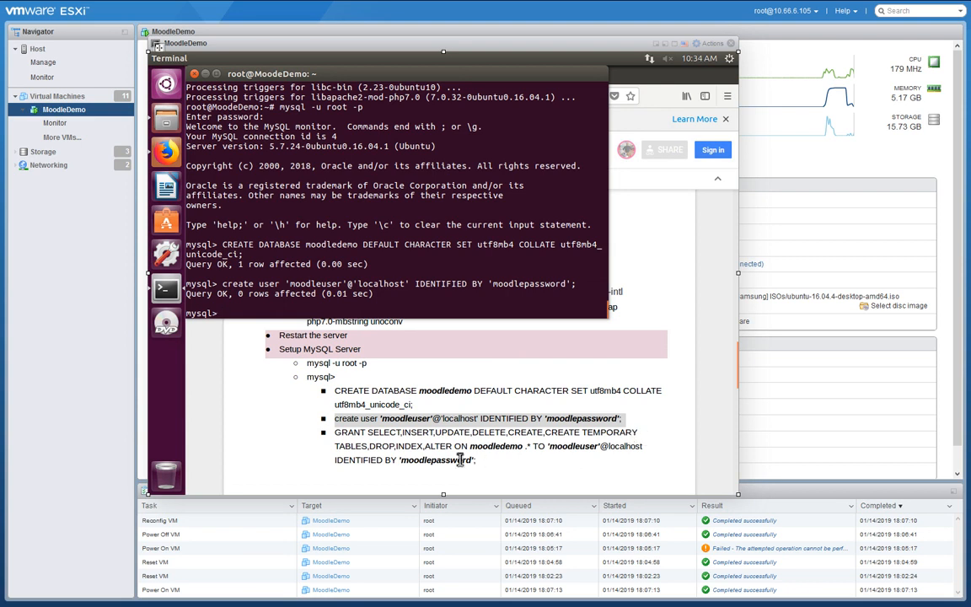
# Run the guide's GRANT SELECT and GRANT ALL PRIVILEGES statements for the Moodle user, then quit MySQL.
pyautogui.moveTo(472, 460); pyautogui.dragTo(334, 434)
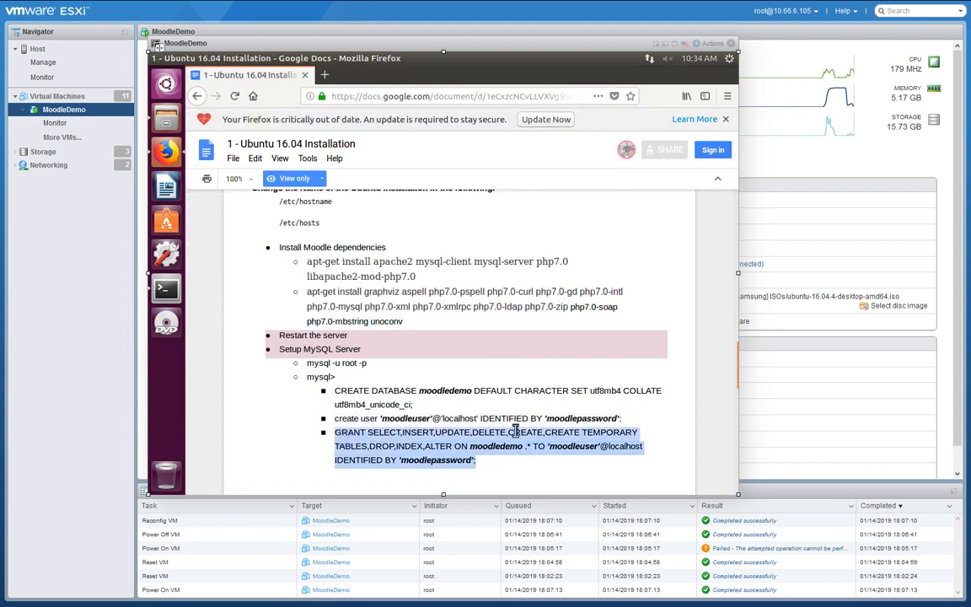
pyautogui.click(166, 289)
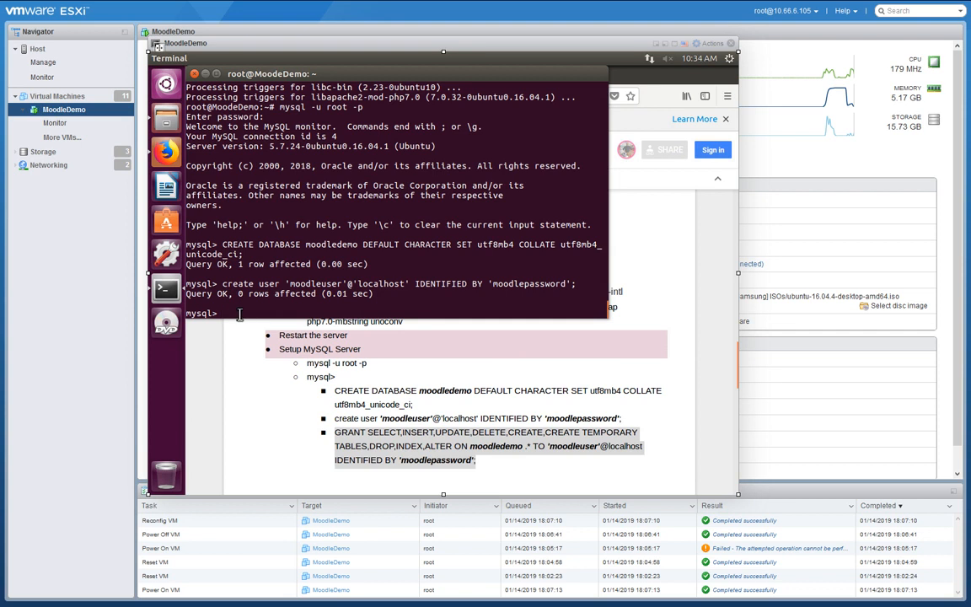
pyautogui.rightClick(236, 313)
pyautogui.click(261, 349)
pyautogui.press('Return')
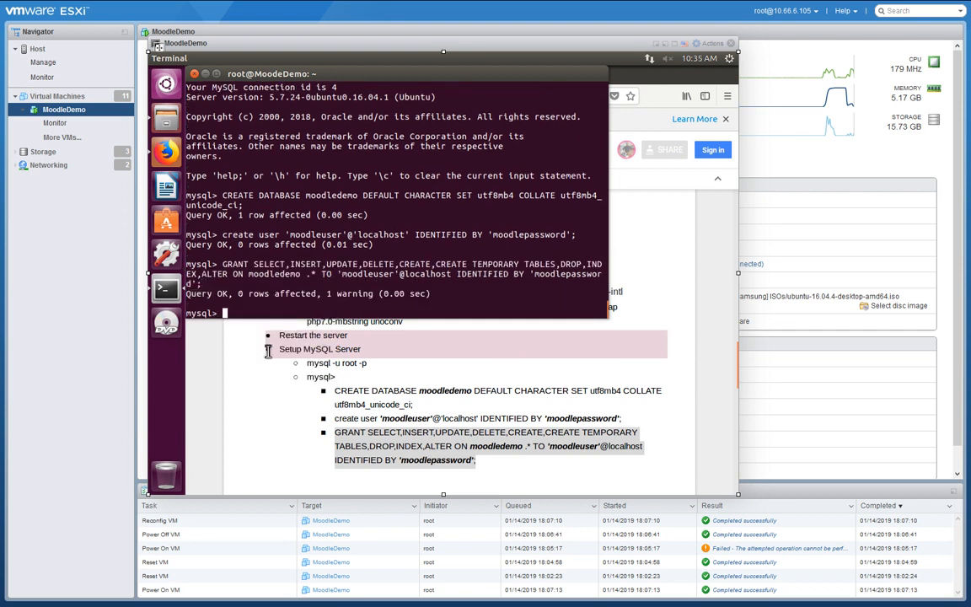
pyautogui.scroll(-5, 472, 371)
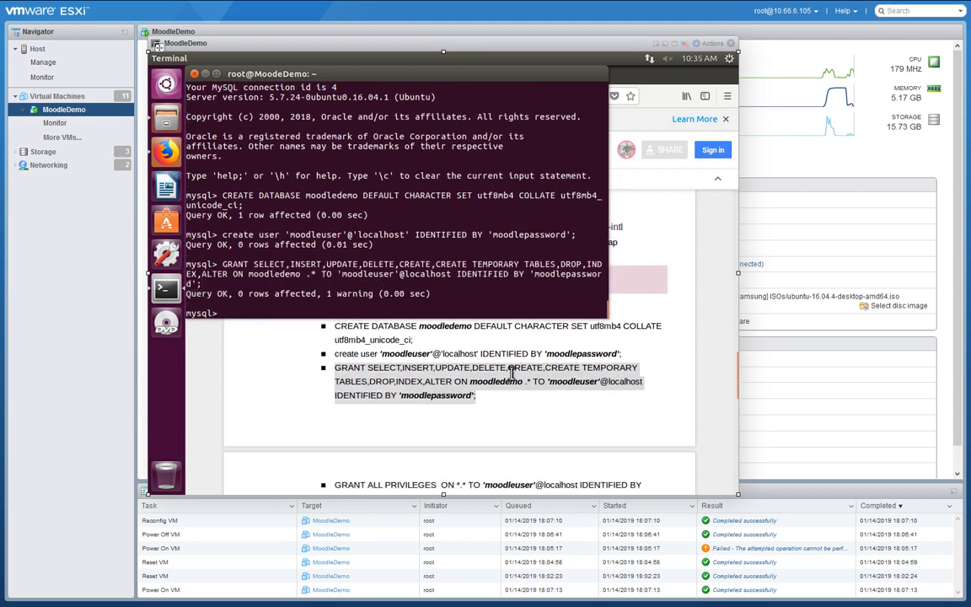
pyautogui.moveTo(418, 355); pyautogui.dragTo(343, 346)
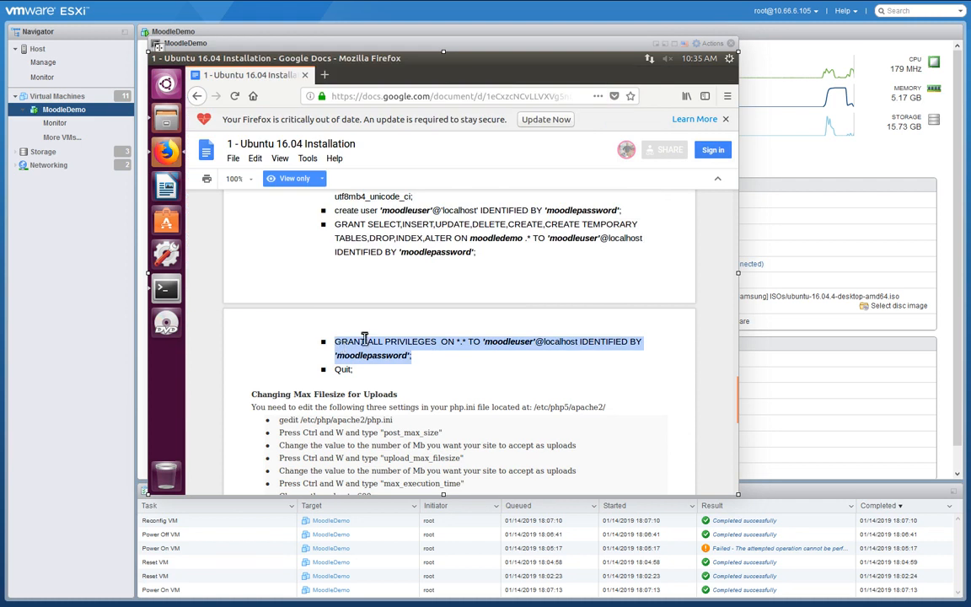
pyautogui.click(165, 286)
pyautogui.rightClick(244, 284)
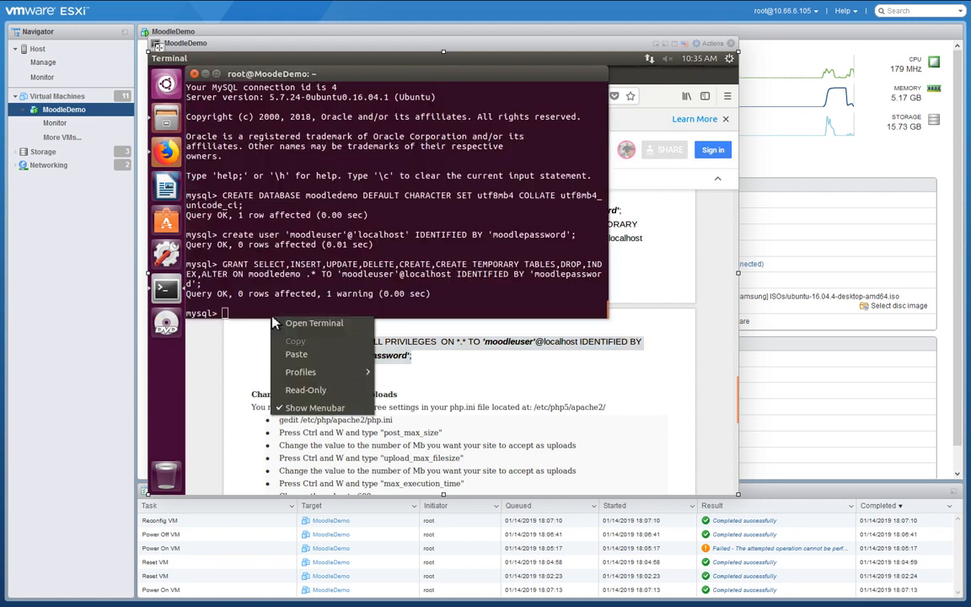
pyautogui.click(278, 319)
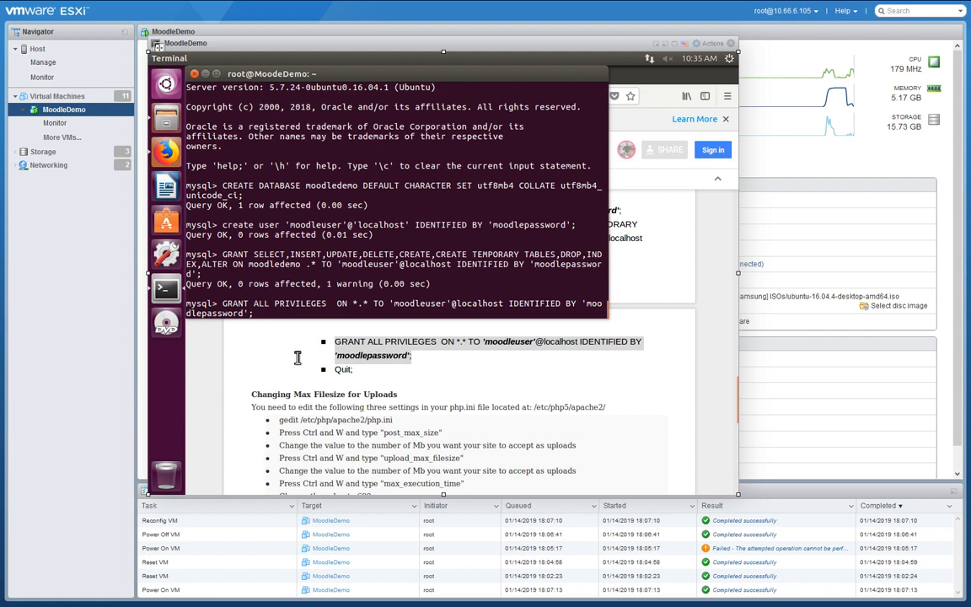
pyautogui.press('Return')
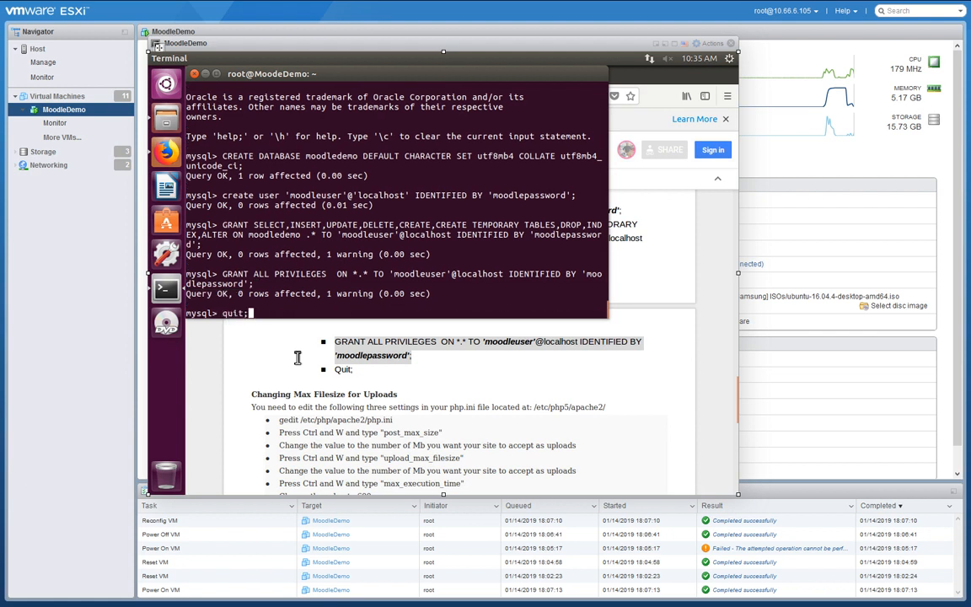
pyautogui.press('Return')
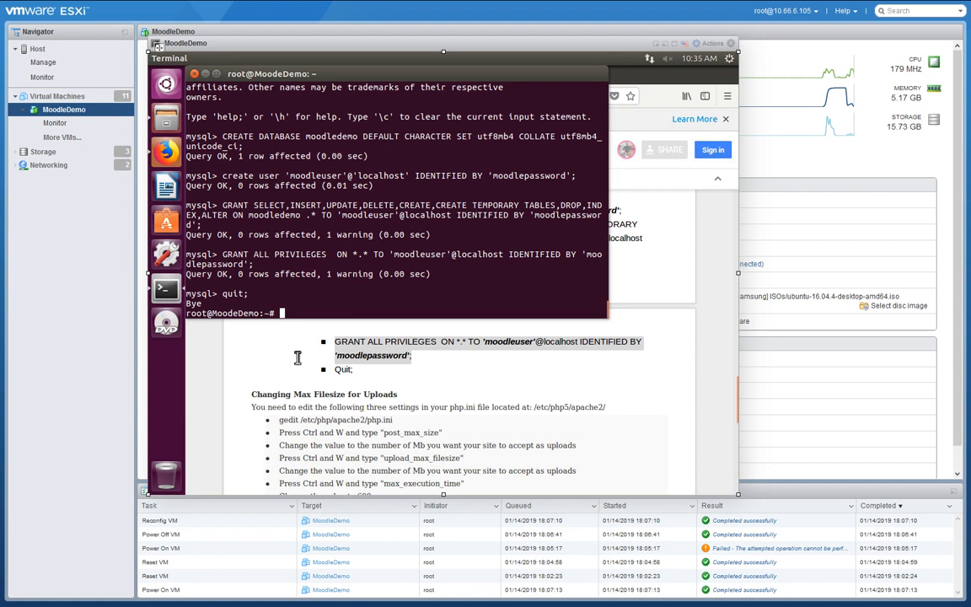
# Copy the 'gedit /etc/php/apache2/php.ini' command from the guide's 'Changing Max Filesize for Uploads' section.
pyautogui.click(634, 244)
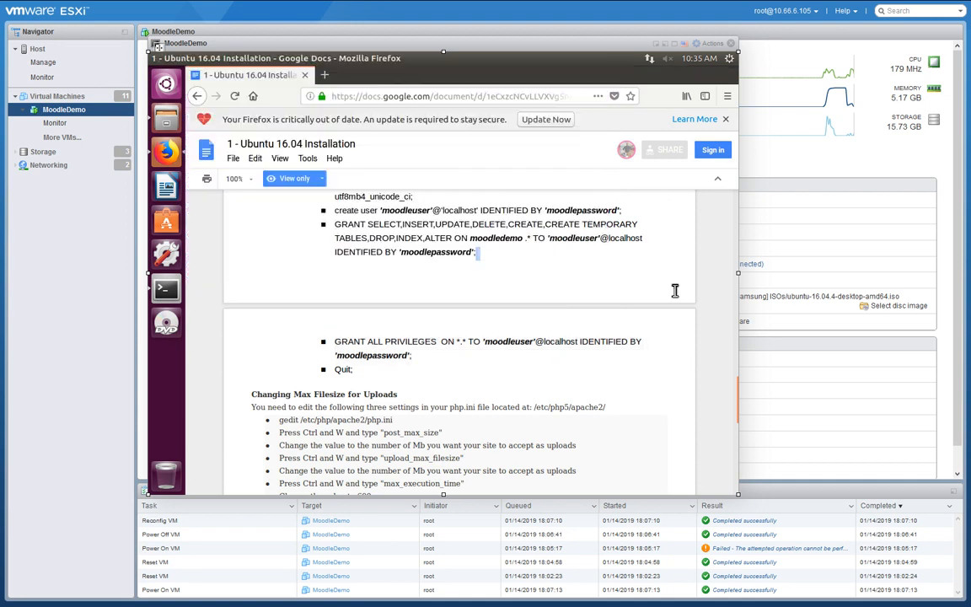
pyautogui.scroll(-3, 675, 291)
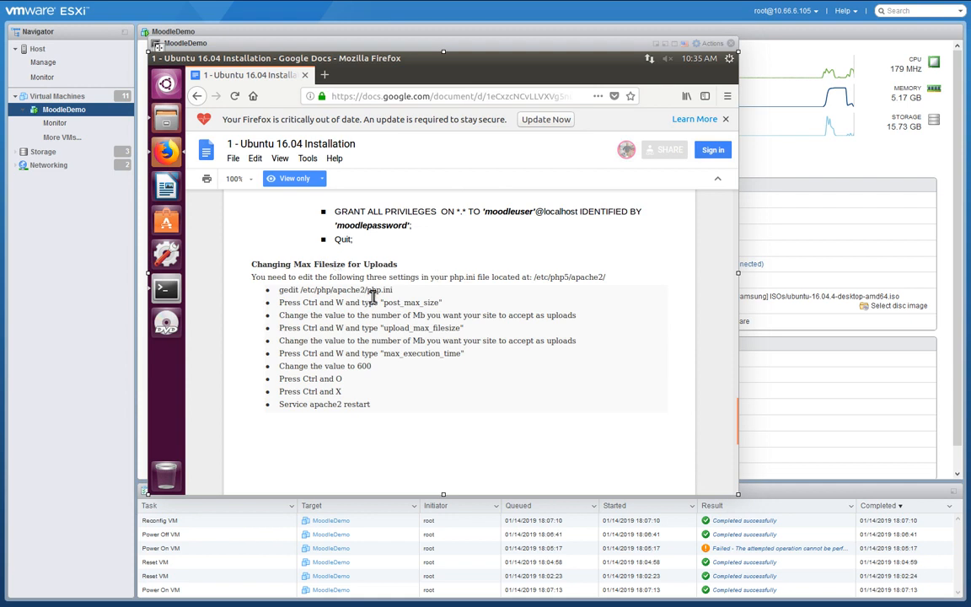
pyautogui.scroll(-2, 456, 316)
pyautogui.scroll(-5, 456, 316)
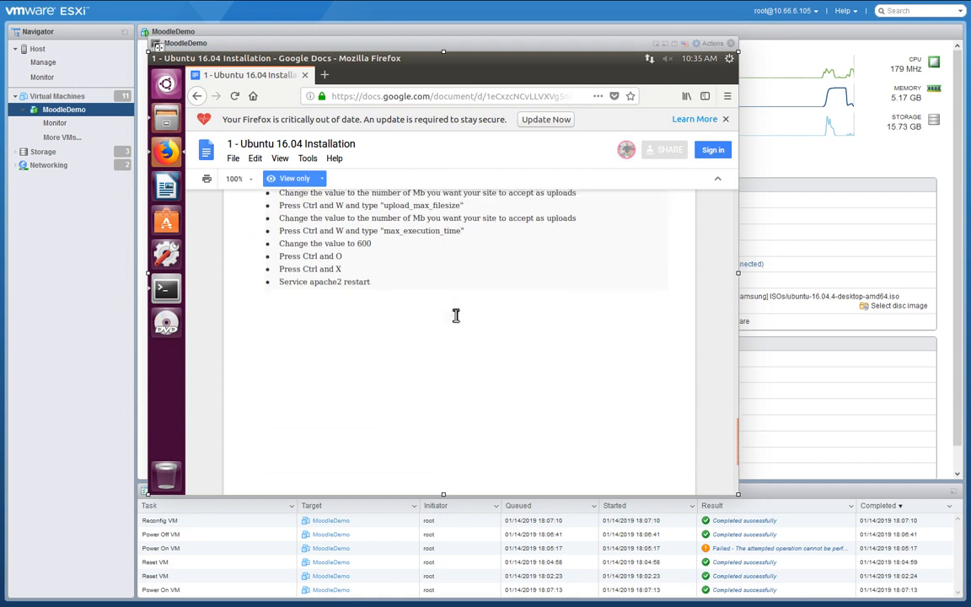
pyautogui.scroll(2, 455, 315)
pyautogui.scroll(3, 455, 314)
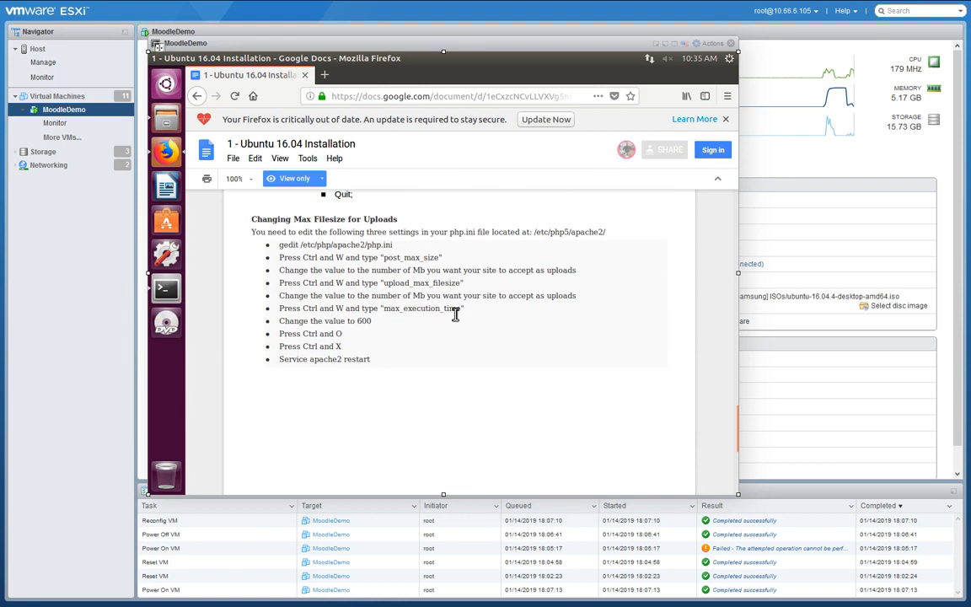
pyautogui.scroll(1, 455, 315)
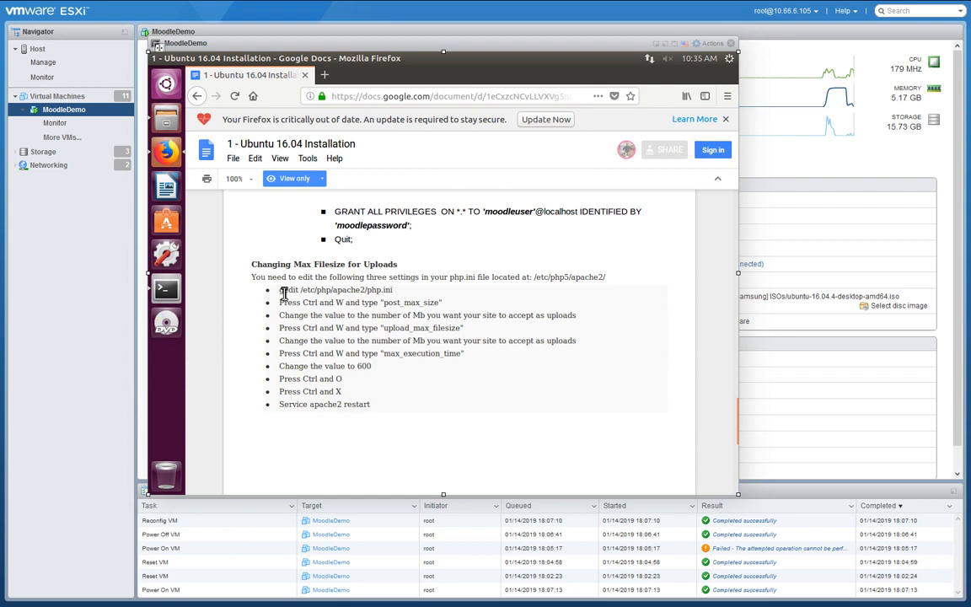
pyautogui.moveTo(278, 289); pyautogui.dragTo(401, 293)
pyautogui.hotkey('ctrl', 'c')
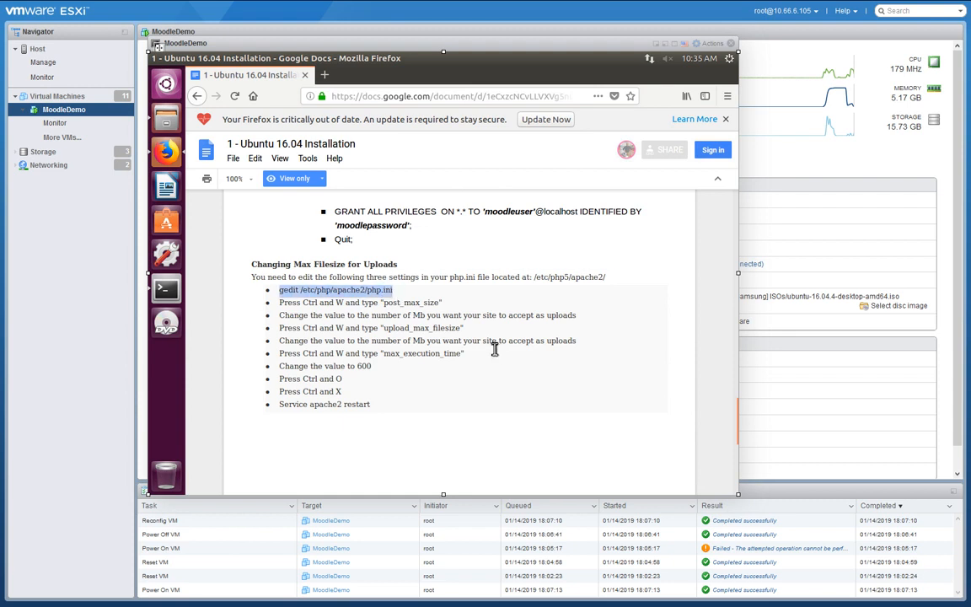
pyautogui.click(166, 288)
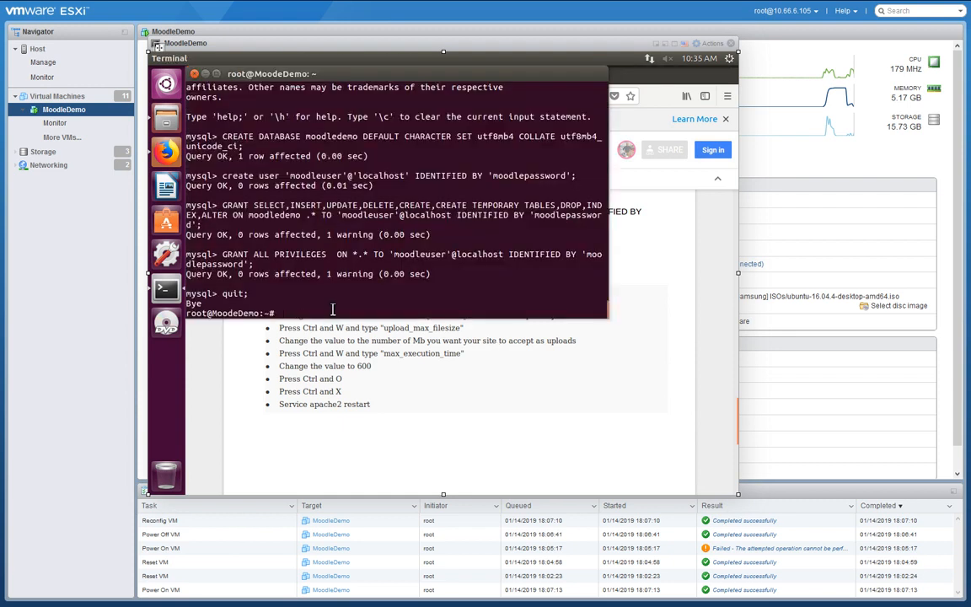
# Run the pasted gedit php.ini command and close the empty editor window it opens.
pyautogui.rightClick(332, 310)
pyautogui.click(371, 351)
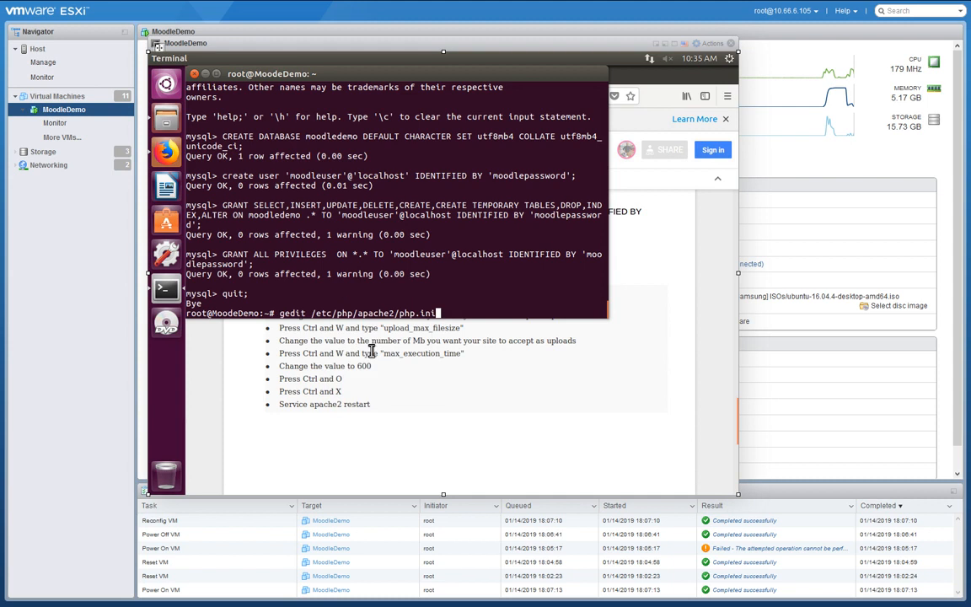
pyautogui.press('Return')
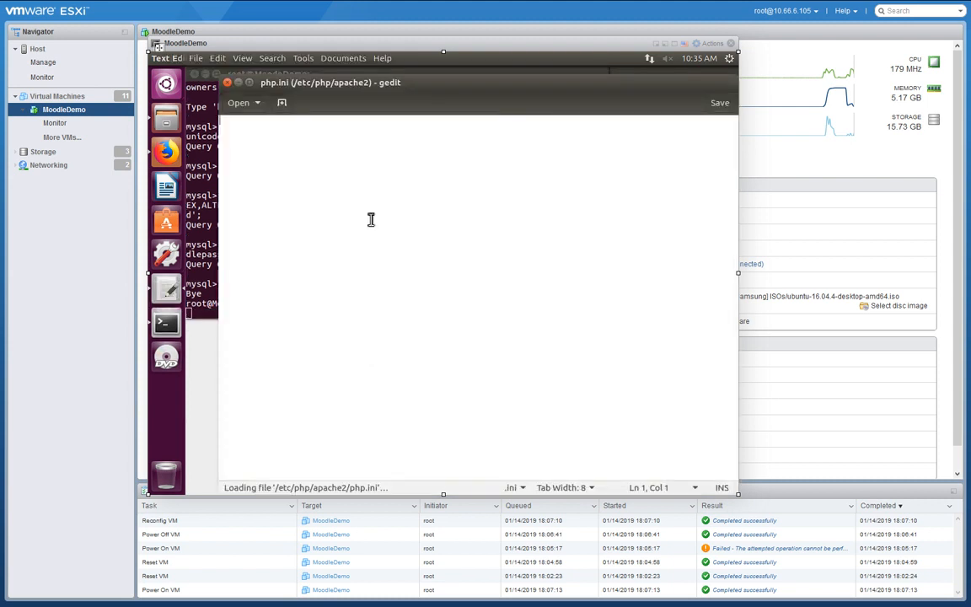
pyautogui.click(226, 82)
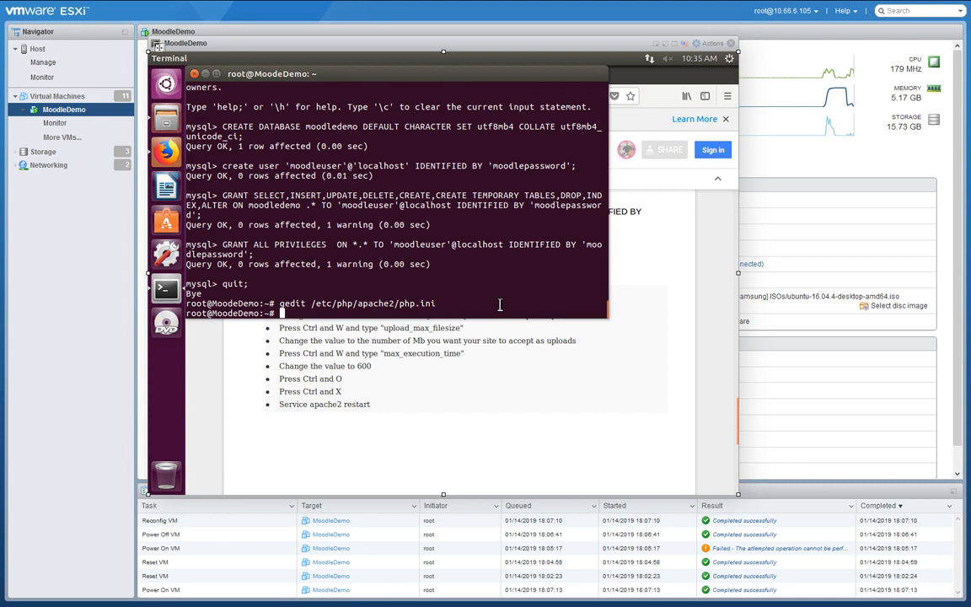
# Bring up the file manager showing the VM's /etc folder.
pyautogui.click(160, 120)
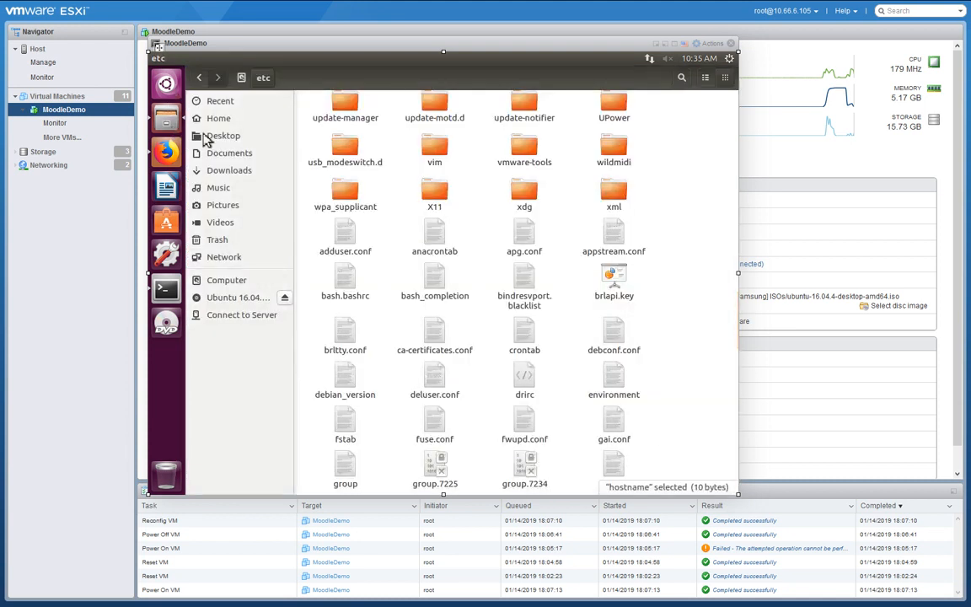
pyautogui.click(166, 287)
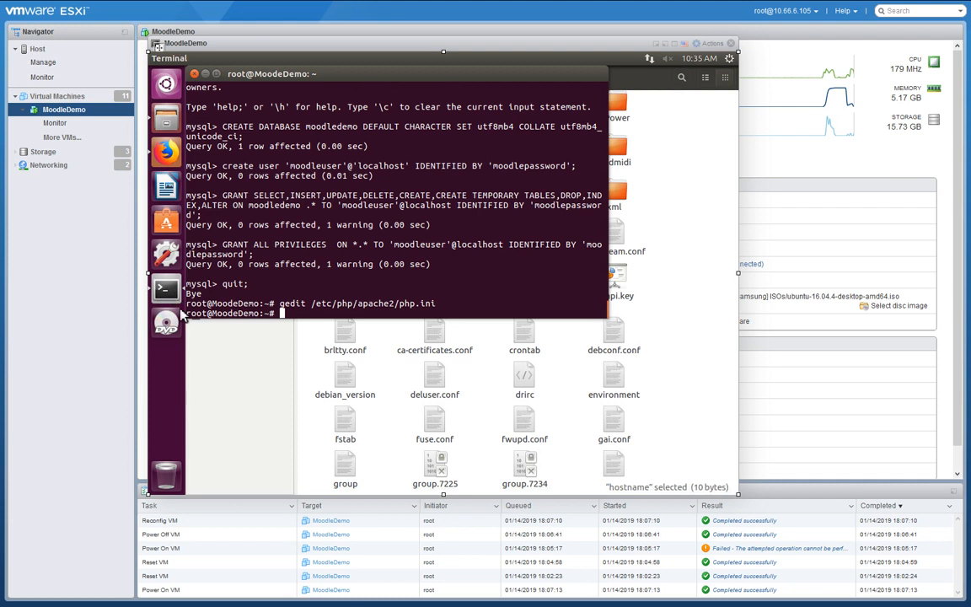
pyautogui.click(160, 120)
pyautogui.click(166, 152)
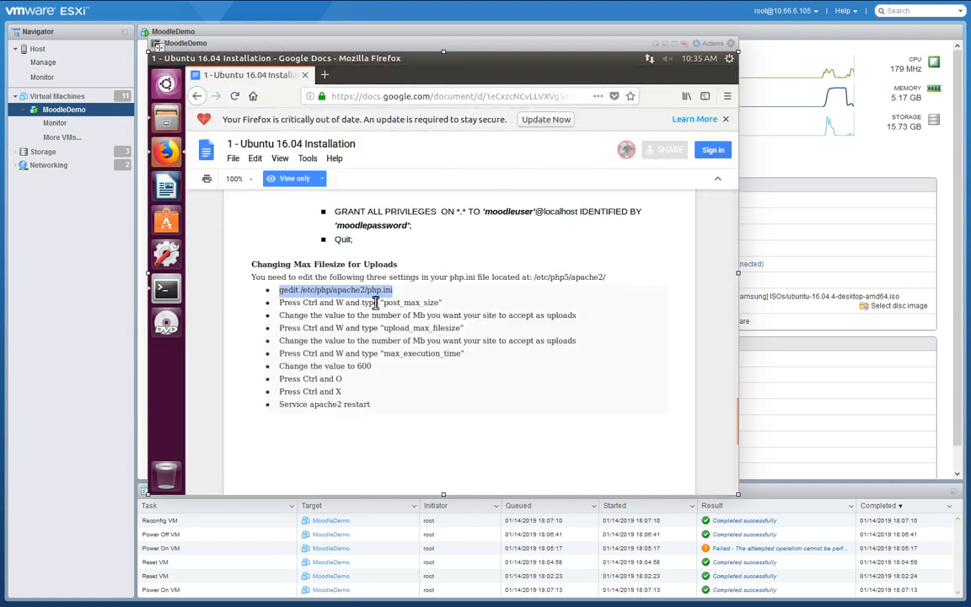
pyautogui.click(156, 118)
pyautogui.scroll(5, 498, 301)
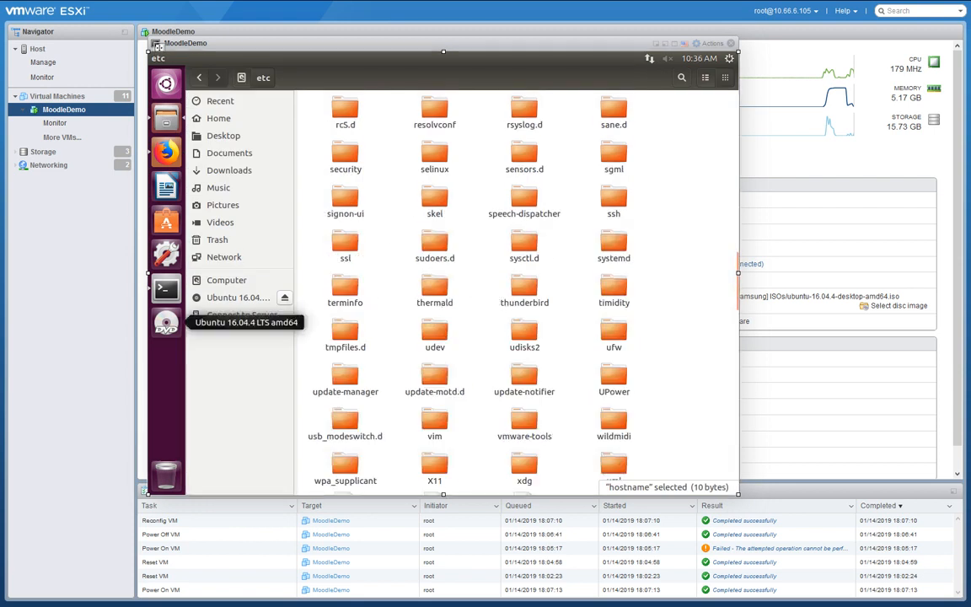
# Open /etc/php/7.0/apache2/php.ini in gedit using the corrected command from the guide.
pyautogui.click(169, 151)
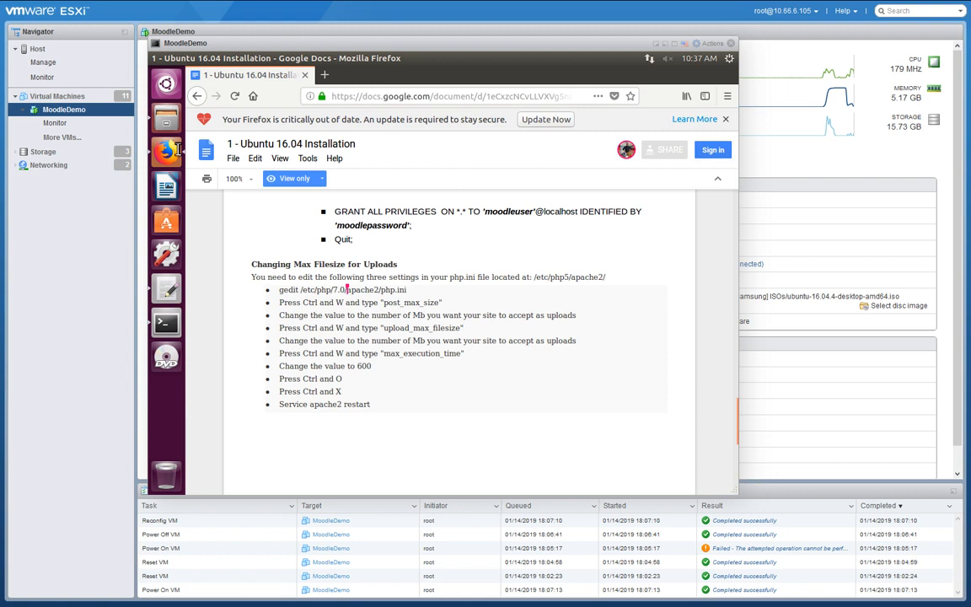
pyautogui.tripleClick(290, 293)
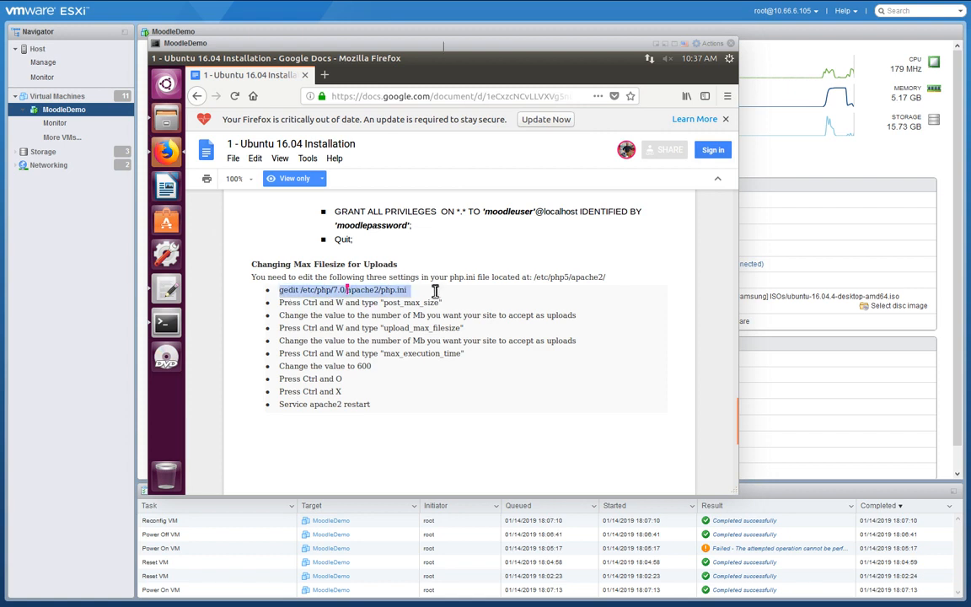
pyautogui.click(169, 292)
# Search php.ini for post_max_size and change its value from 8M to 2048M.
pyautogui.moveTo(281, 303); pyautogui.dragTo(447, 302)
pyautogui.doubleClick(432, 303)
pyautogui.hotkey('ctrl', 'c')
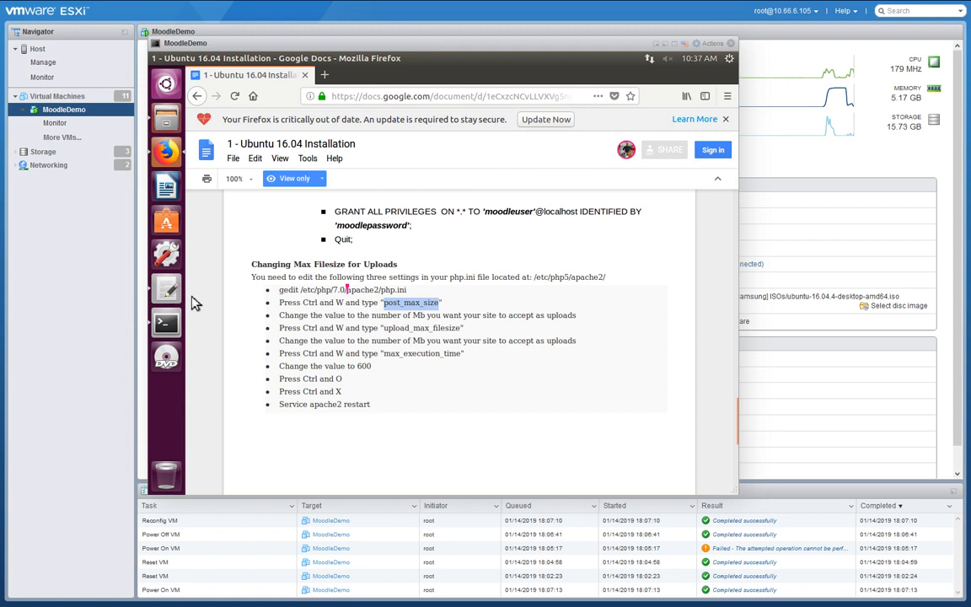
pyautogui.hotkey('ctrl', 'f')
pyautogui.hotkey('ctrl', 'v')
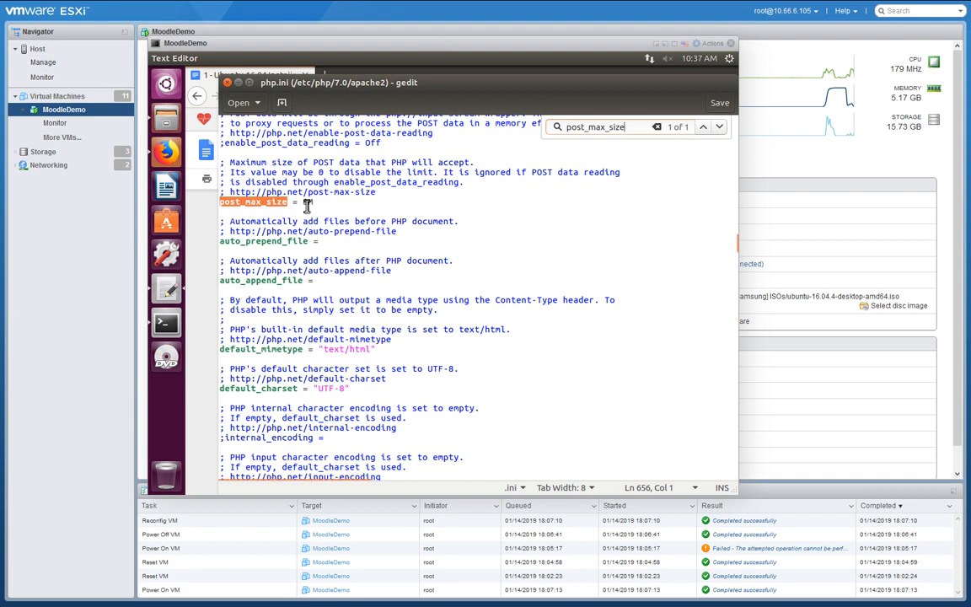
pyautogui.doubleClick(308, 204)
pyautogui.write('2048M')
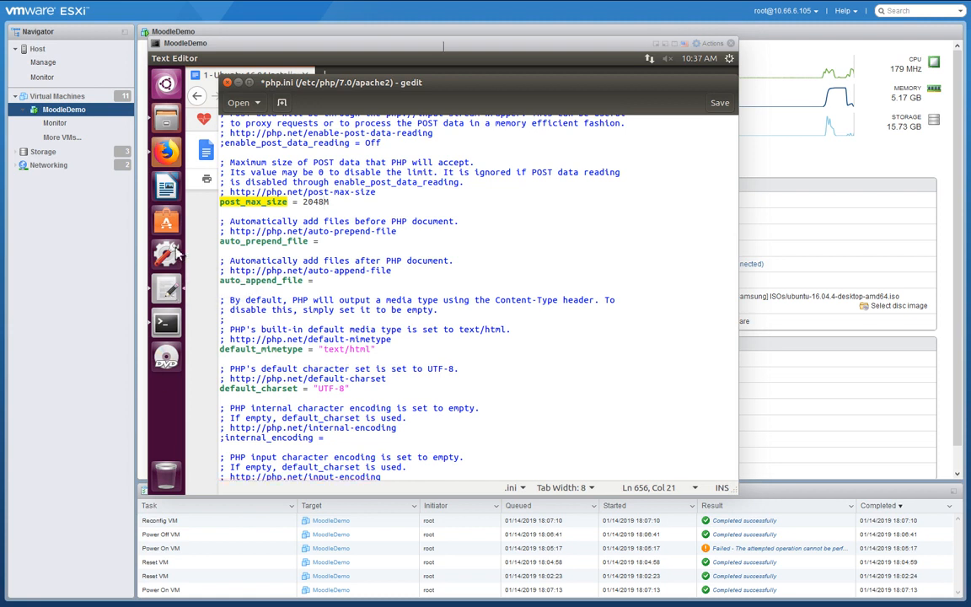
# Find upload_max_filesize in php.ini and change its value from 2M to 2048M.
pyautogui.click(166, 117)
pyautogui.click(166, 150)
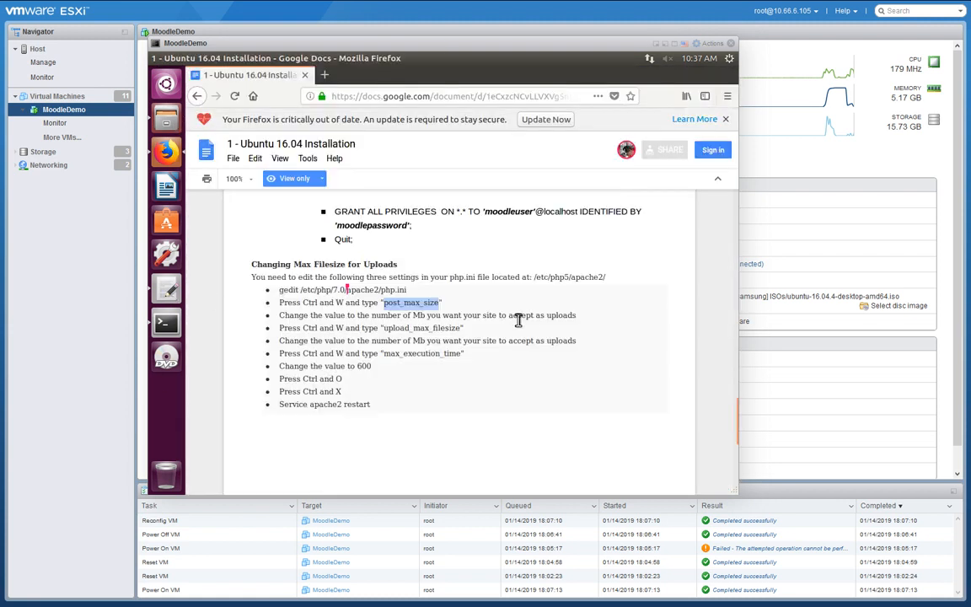
pyautogui.moveTo(385, 328); pyautogui.dragTo(463, 329)
pyautogui.hotkey('ctrl', 'c')
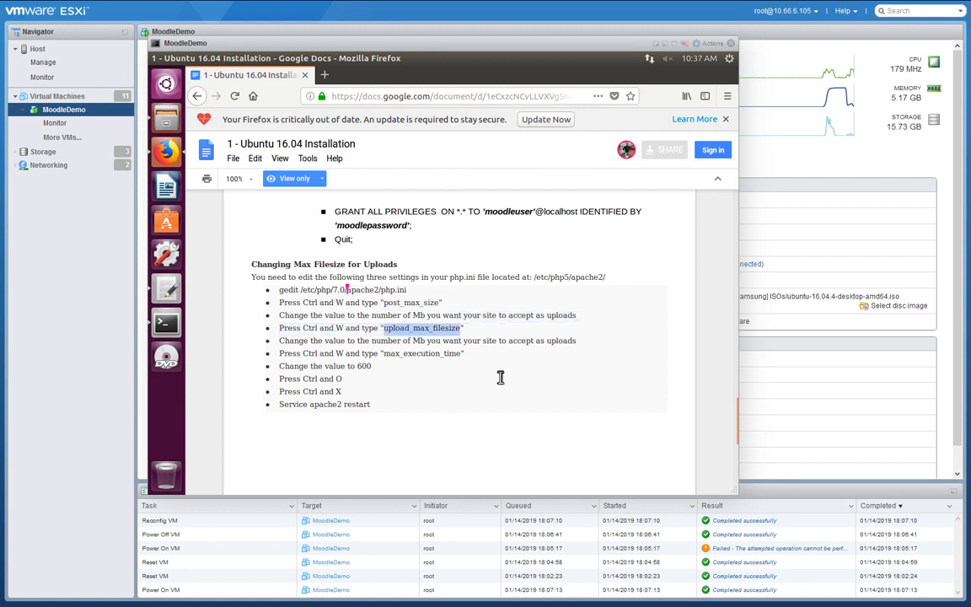
pyautogui.click(165, 283)
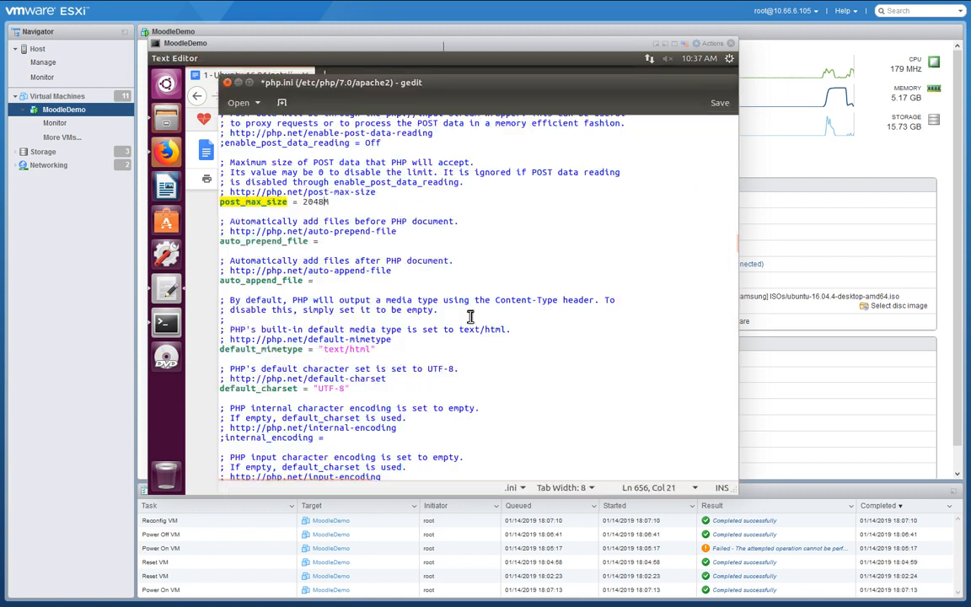
pyautogui.hotkey('ctrl', 'f')
pyautogui.hotkey('ctrl', 'v')
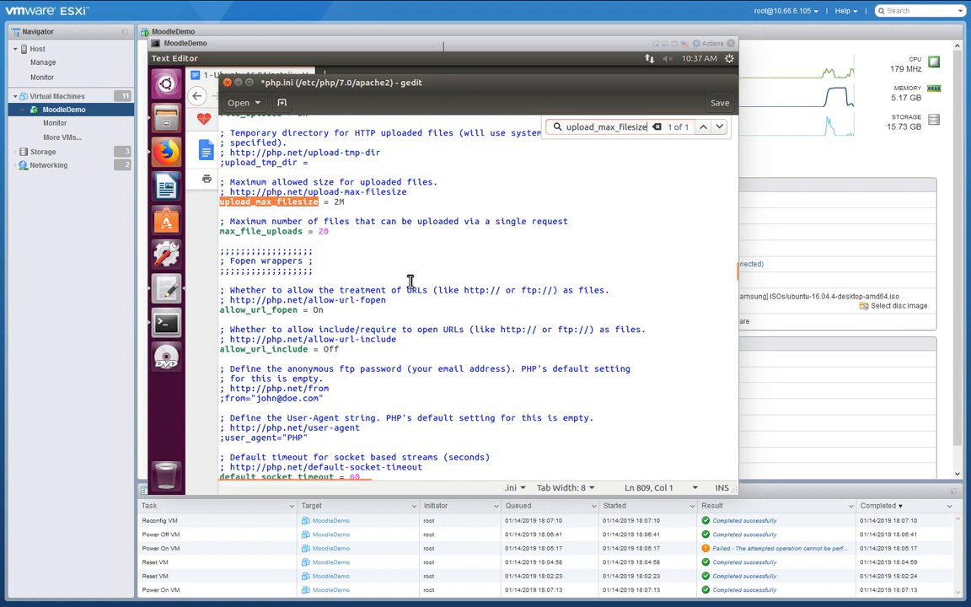
pyautogui.click(340, 203)
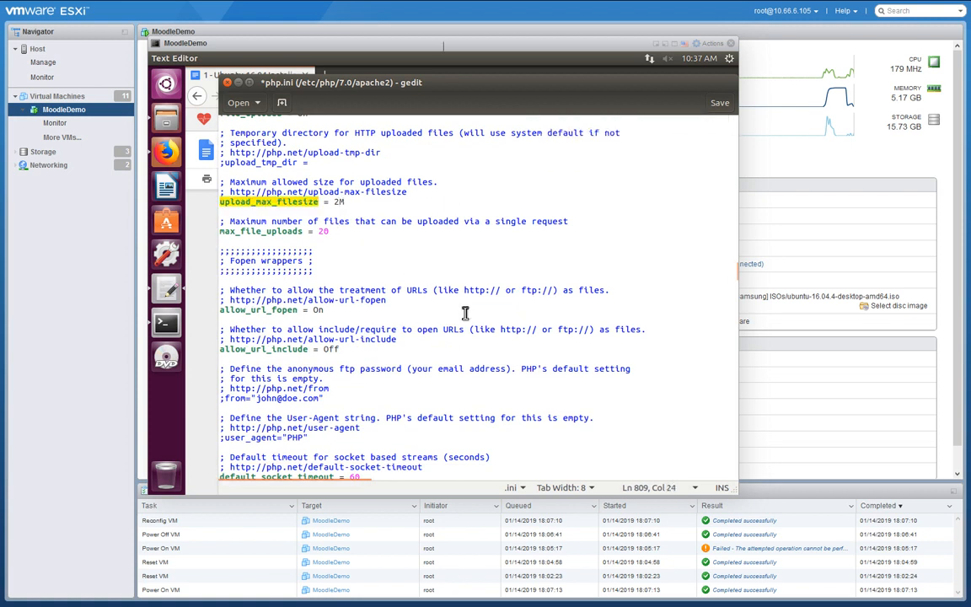
pyautogui.write('048')
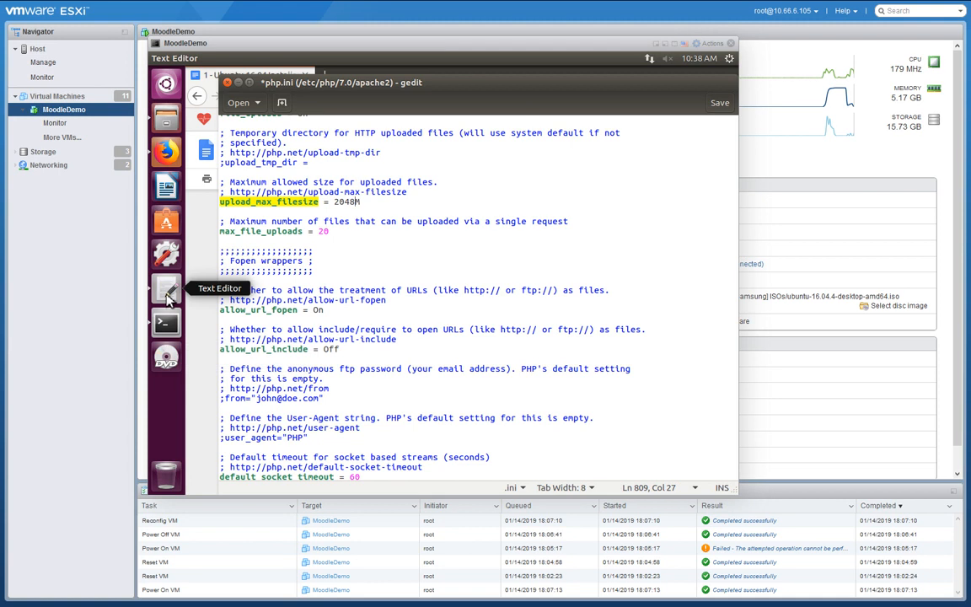
pyautogui.click(166, 152)
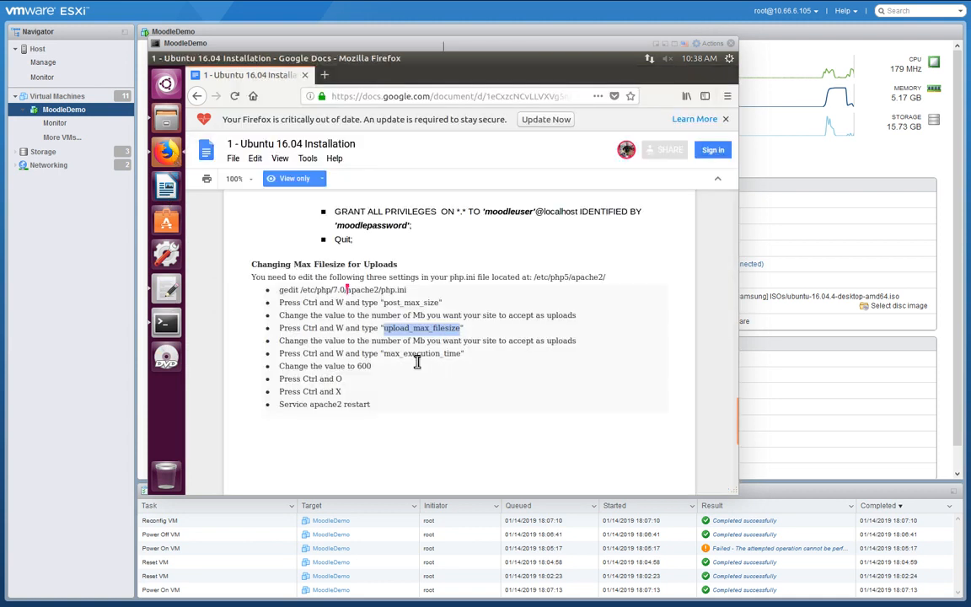
pyautogui.moveTo(385, 355); pyautogui.dragTo(462, 359)
pyautogui.hotkey('ctrl', 'c')
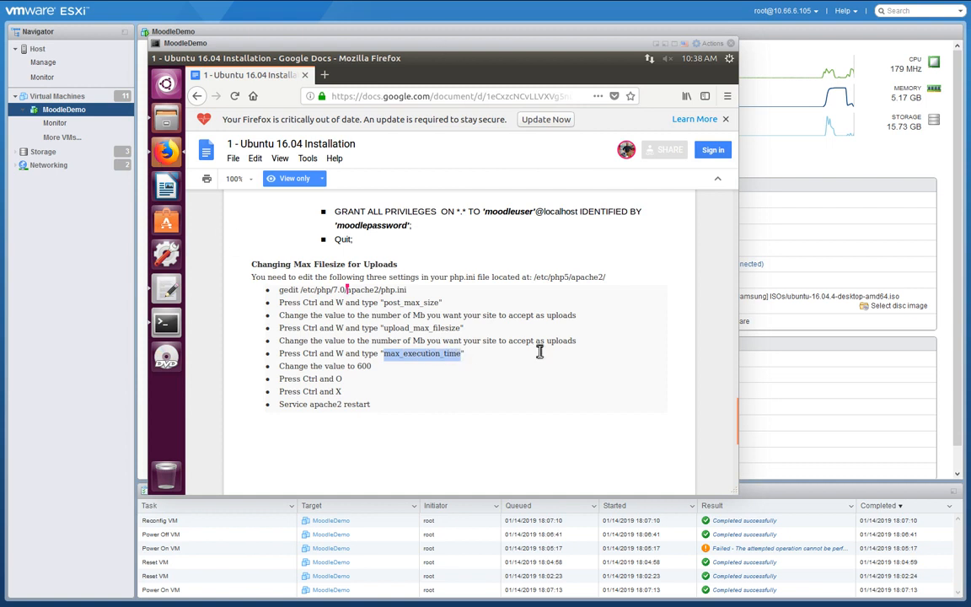
# Find max_execution_time in php.ini and change its value from 30 to 600.
pyautogui.click(166, 295)
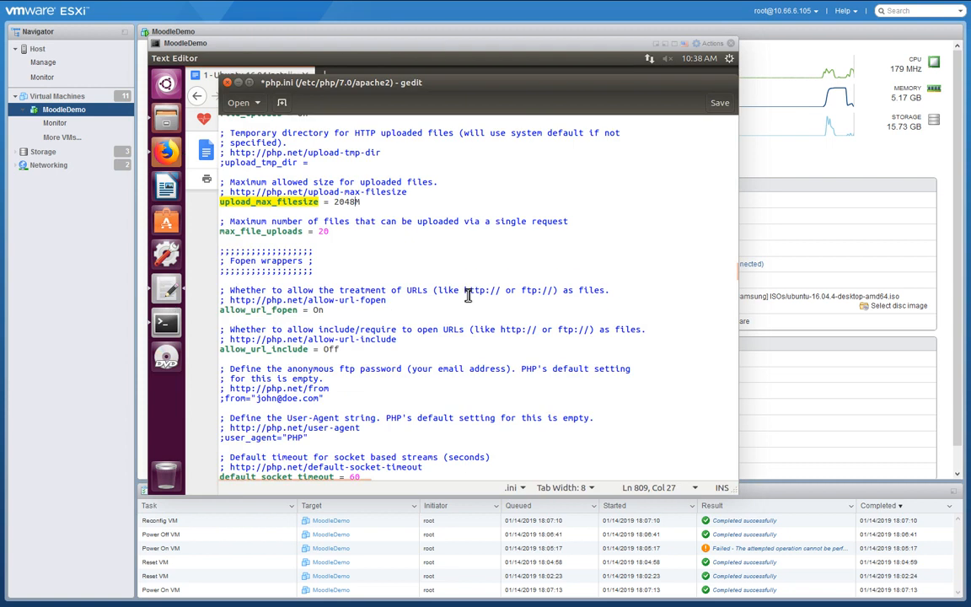
pyautogui.hotkey('ctrl', 'f')
pyautogui.hotkey('ctrl', 'v')
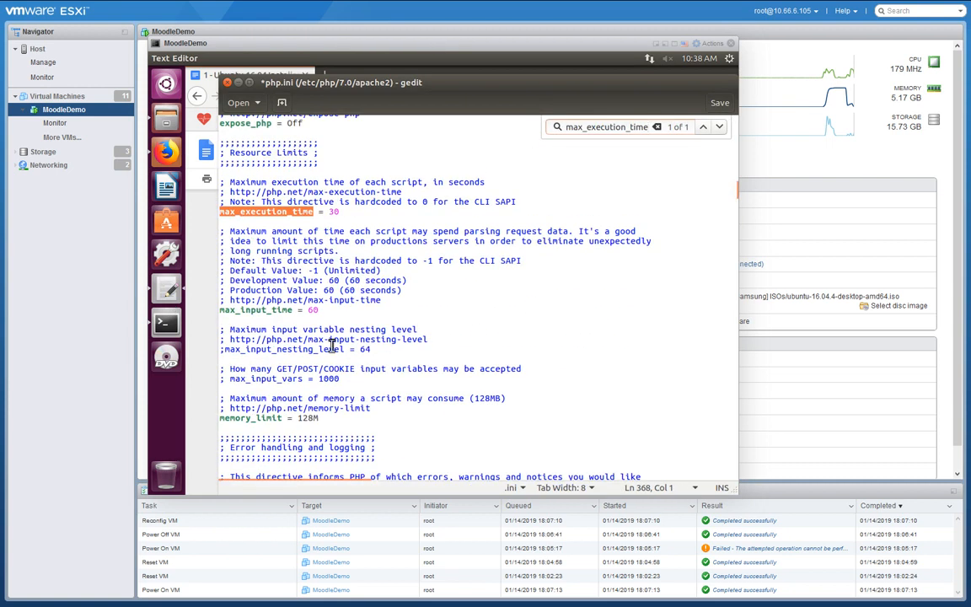
pyautogui.click(333, 211)
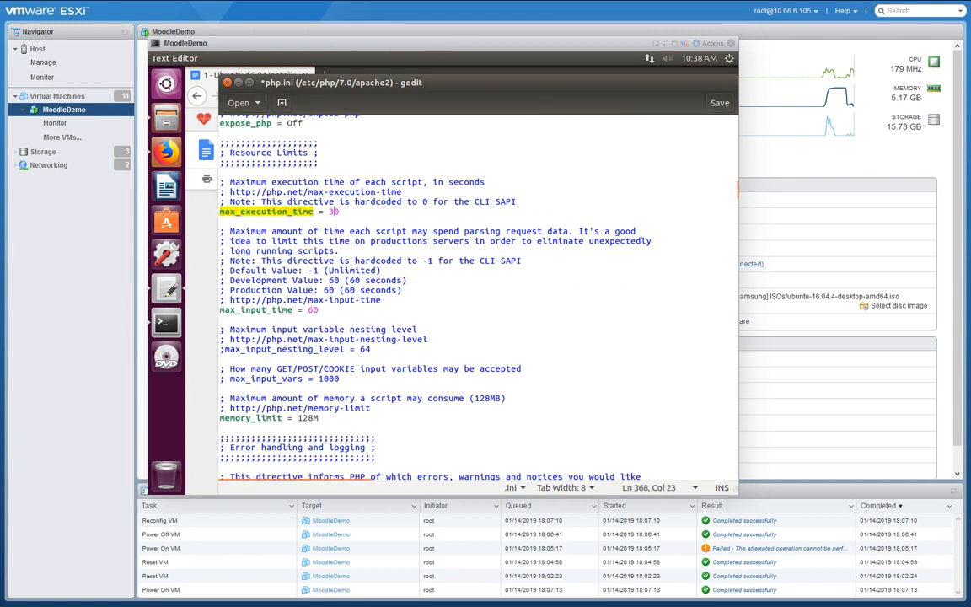
pyautogui.write('600')
# After checking the instructions and terminal, save the edited php.ini.
pyautogui.click(165, 150)
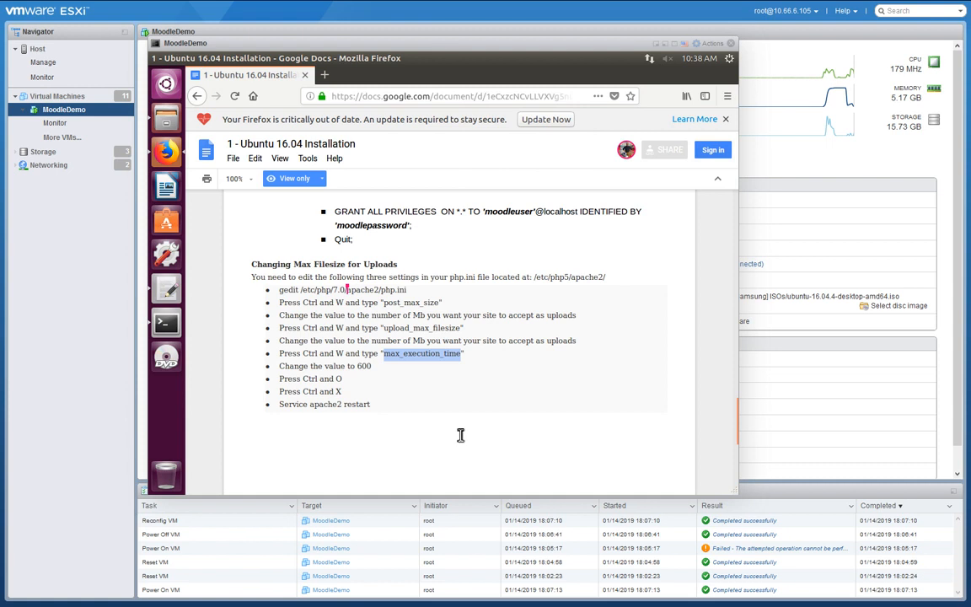
pyautogui.click(165, 324)
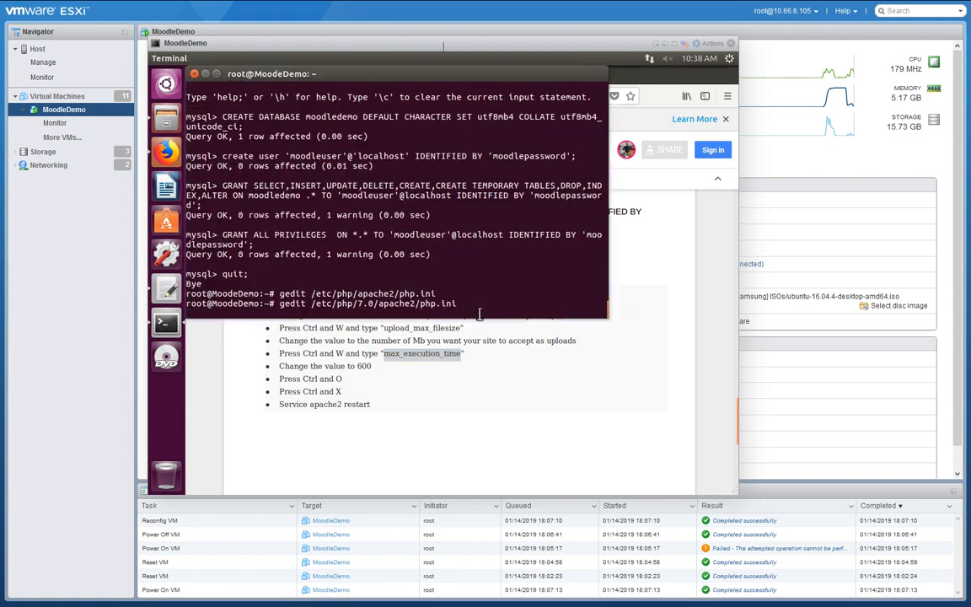
pyautogui.click(167, 150)
pyautogui.click(166, 289)
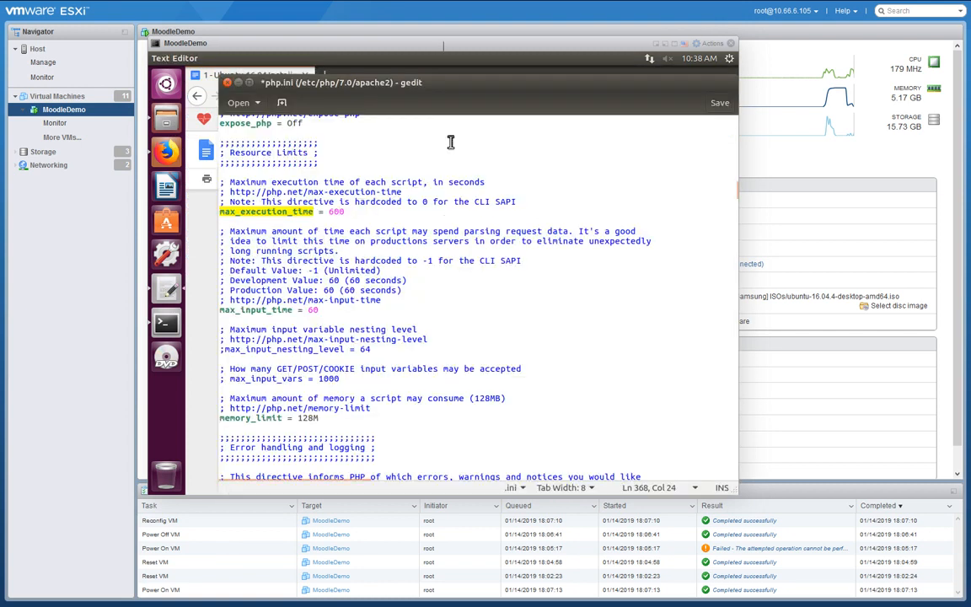
pyautogui.click(720, 102)
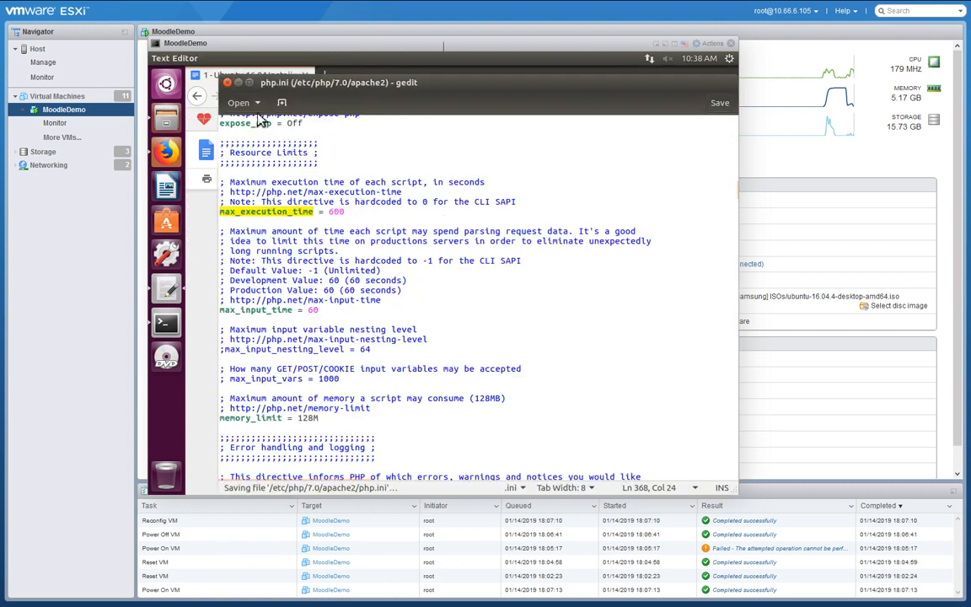
pyautogui.click(205, 75)
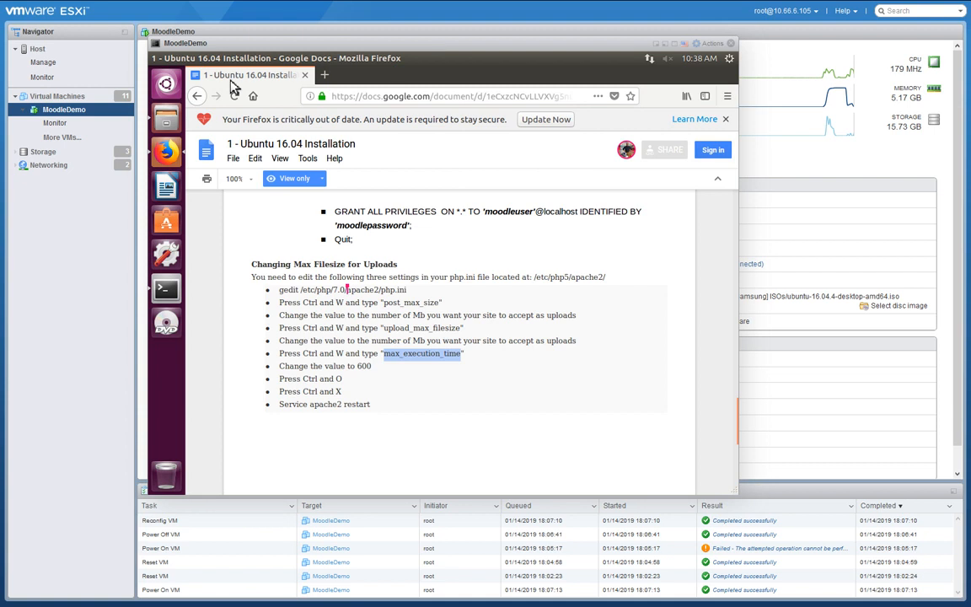
# Run 'Service apache2 restart' in the guest terminal, then reboot with 'reboot now'.
pyautogui.scroll(-1, 397, 415)
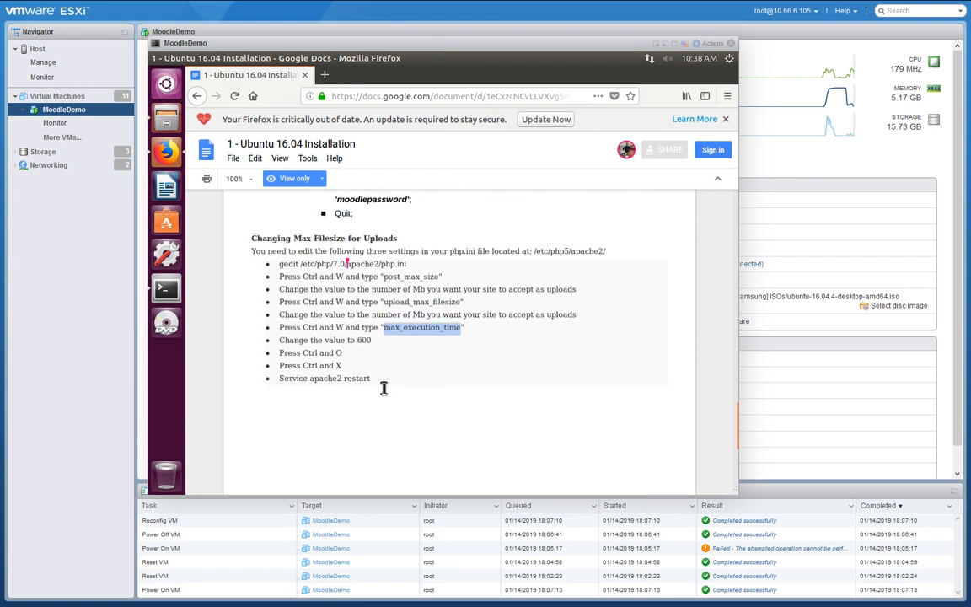
pyautogui.moveTo(371, 378); pyautogui.dragTo(286, 384)
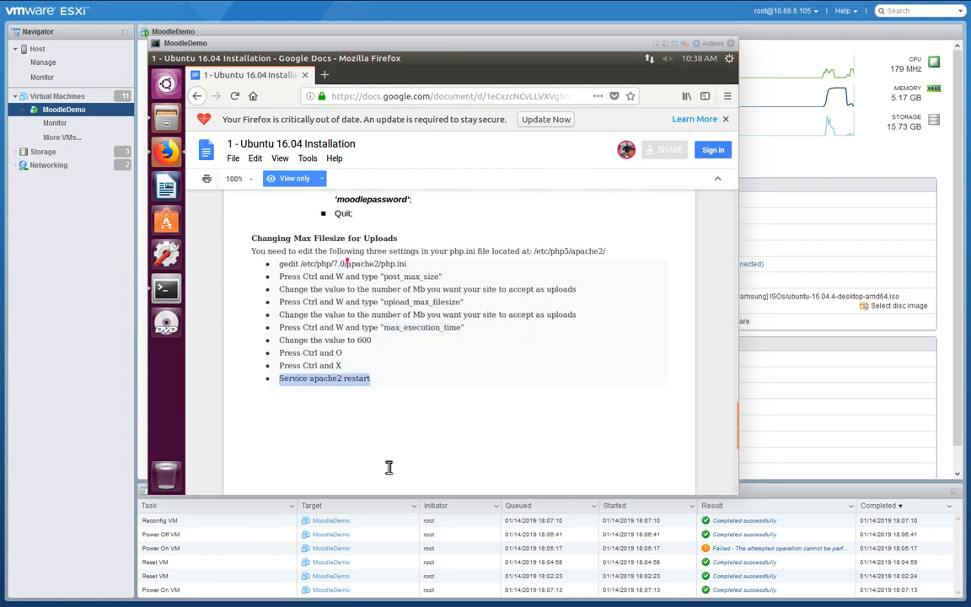
pyautogui.click(170, 289)
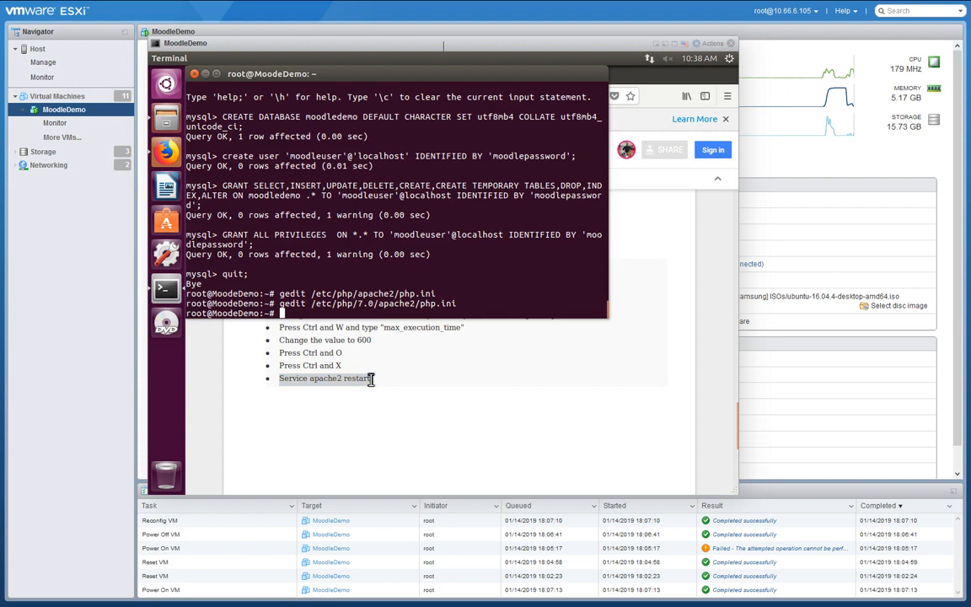
pyautogui.rightClick(332, 315)
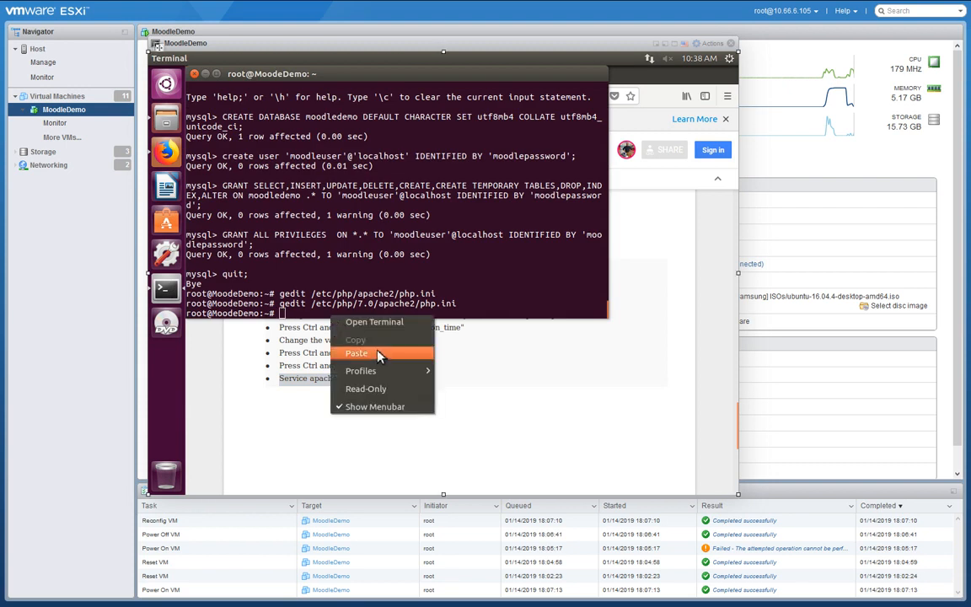
pyautogui.click(357, 353)
pyautogui.press('Return')
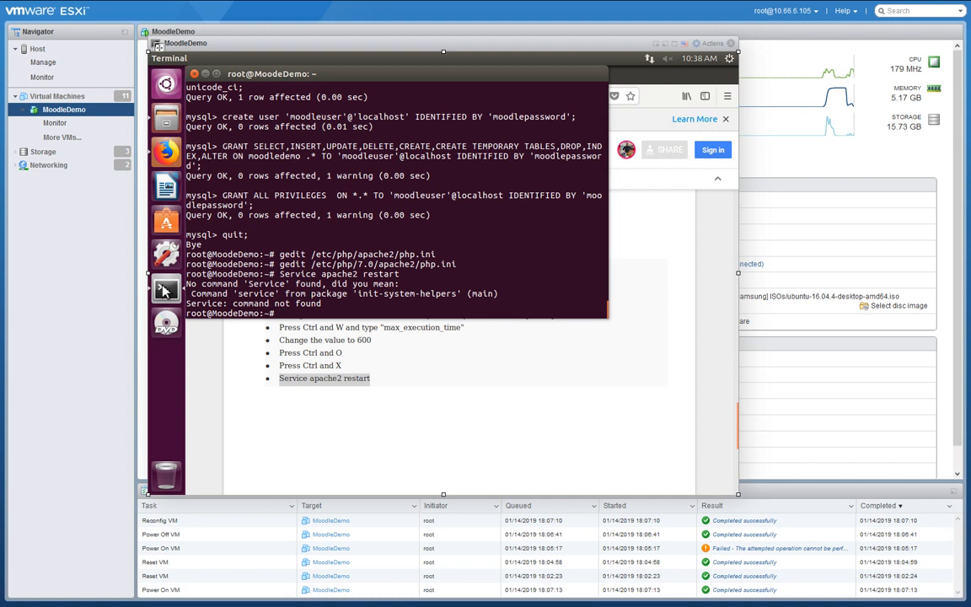
pyautogui.write('reboot')
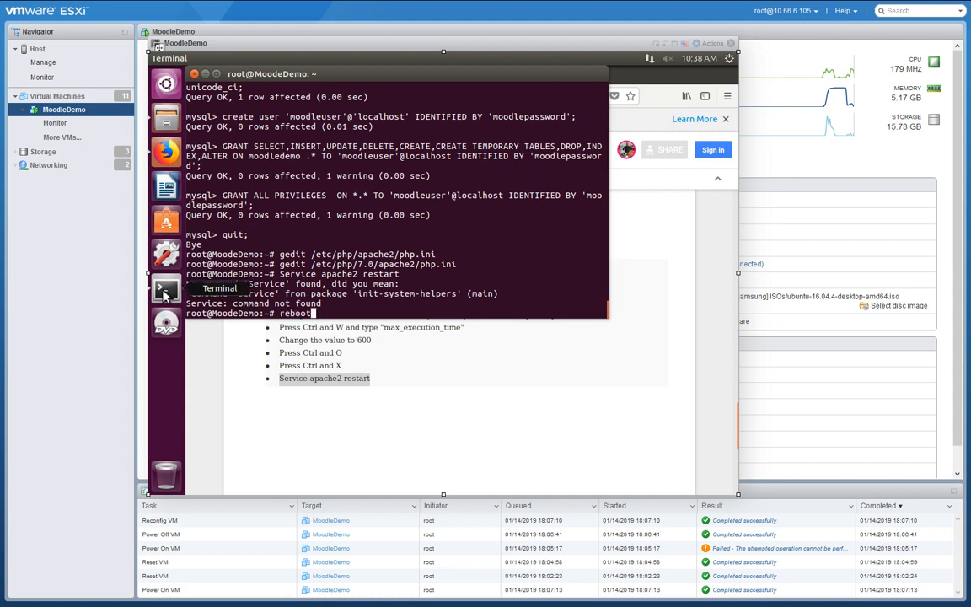
pyautogui.write(' now')
pyautogui.press('Return')
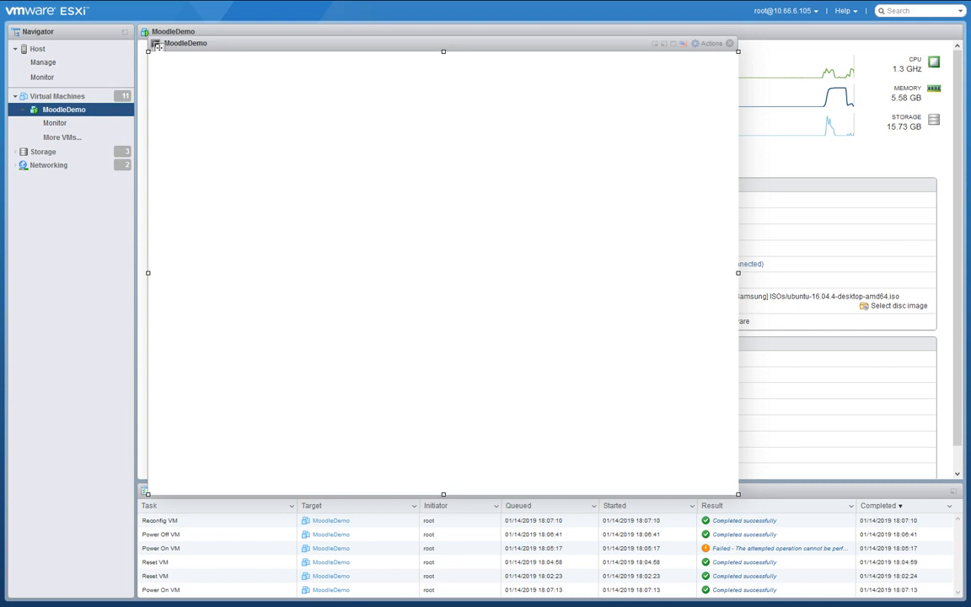